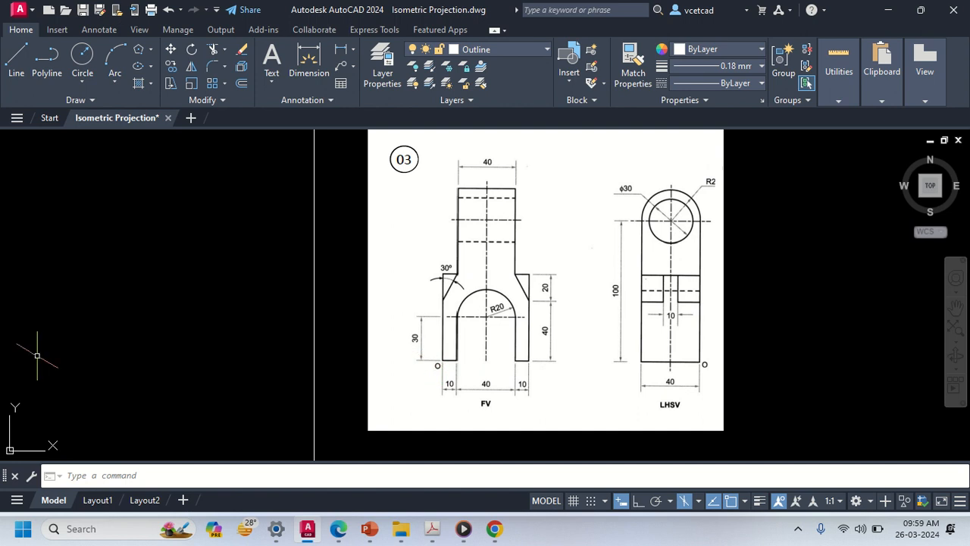
- Examine the reference picture of problem 03 beside the drawing sheet, reading the front view and left-hand side view dimensions
{"action": "scroll", "coordinate": [37, 348], "scroll_direction": "down", "scroll_amount": 4}
{"action": "middle_click_drag", "start_coordinate": [57, 350], "coordinate": [209, 355]}
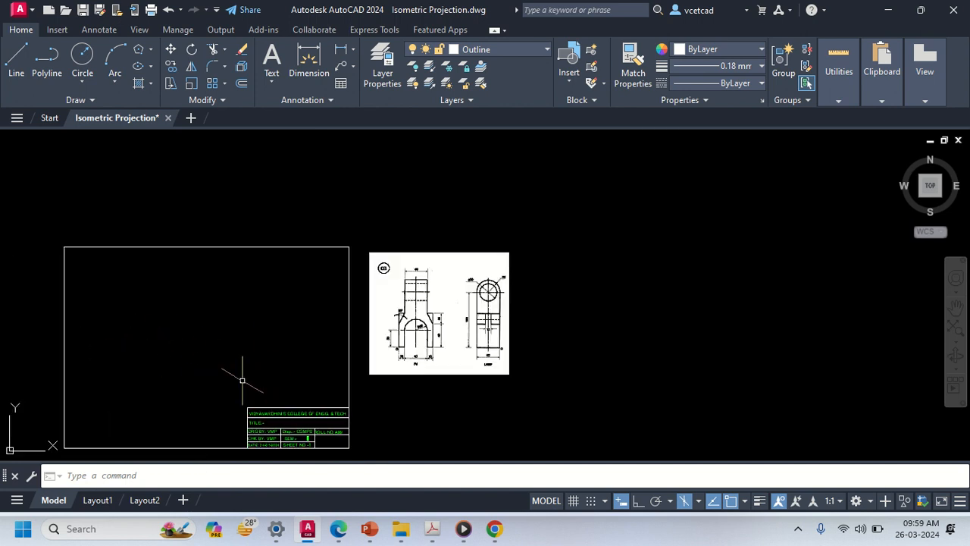
{"action": "scroll", "coordinate": [422, 317], "scroll_direction": "up", "scroll_amount": 4}
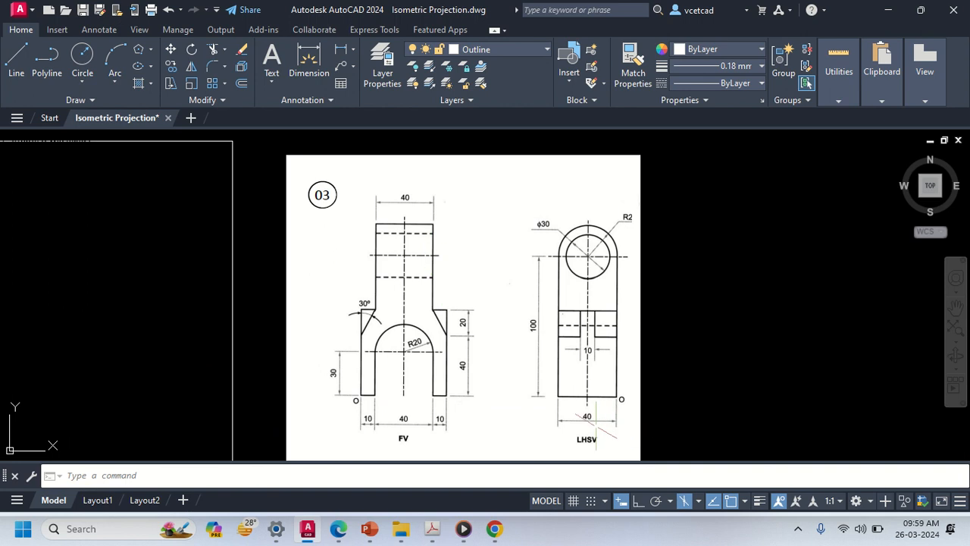
{"action": "scroll", "coordinate": [405, 424], "scroll_direction": "up", "scroll_amount": 2}
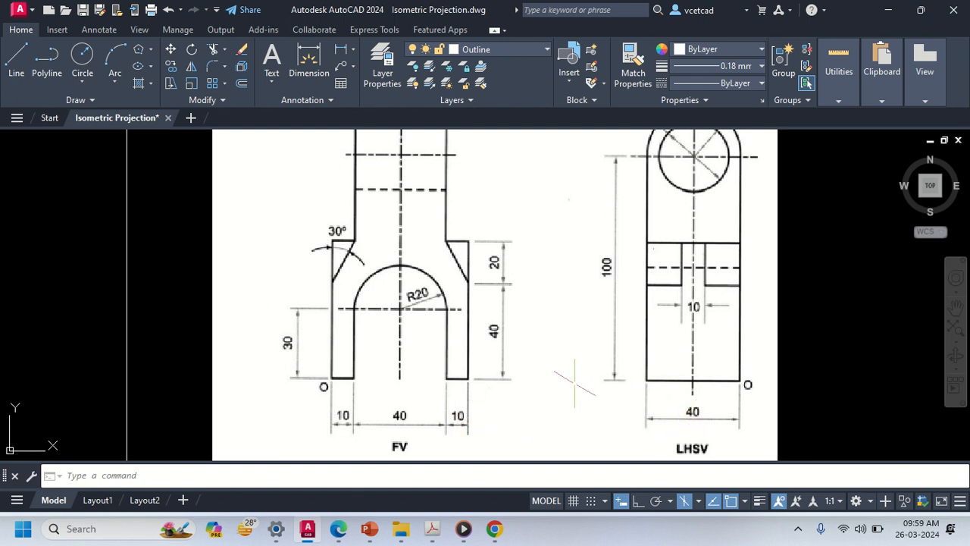
{"action": "scroll", "coordinate": [559, 385], "scroll_direction": "down", "scroll_amount": 3}
{"action": "scroll", "coordinate": [447, 372], "scroll_direction": "up", "scroll_amount": 2}
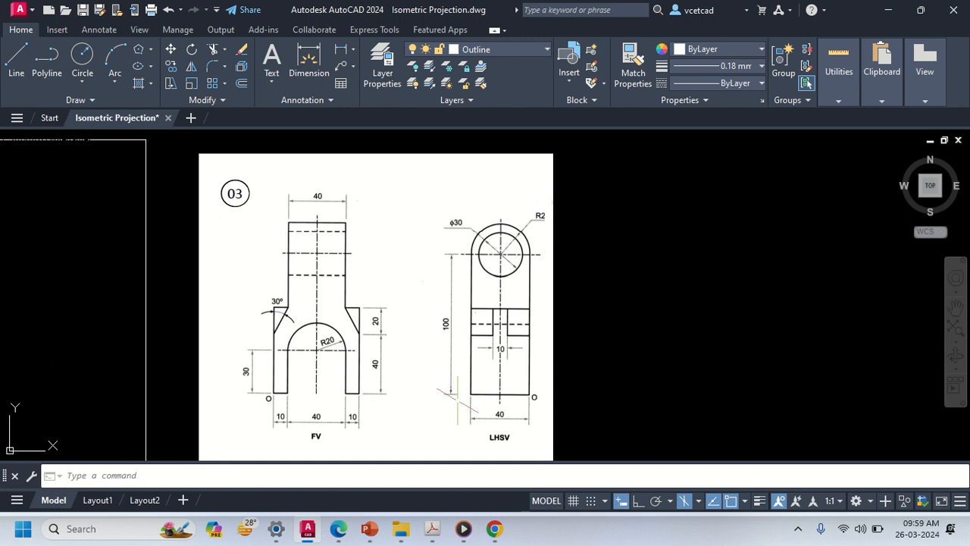
{"action": "scroll", "coordinate": [523, 232], "scroll_direction": "up", "scroll_amount": 2}
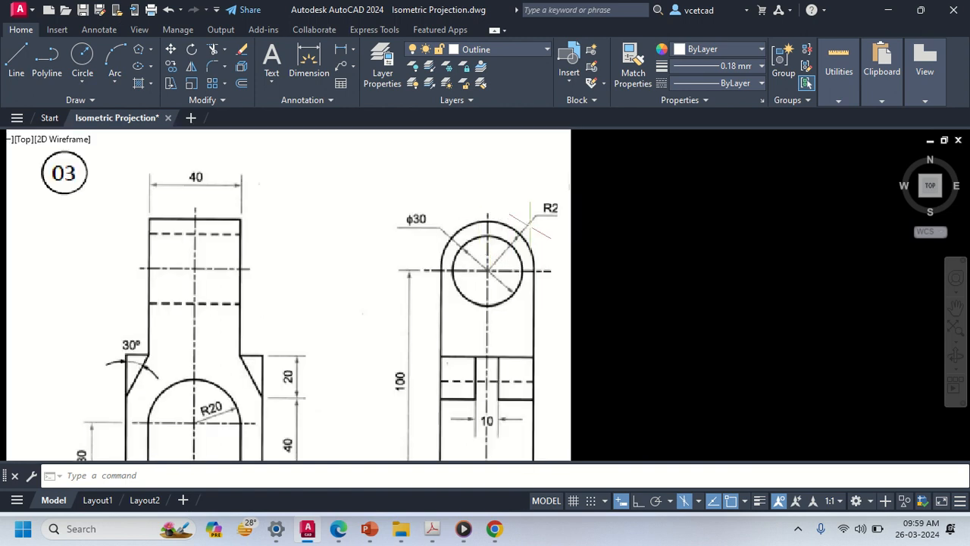
- Switch to Lab Manual 2021-22.pdf in Adobe Acrobat and inspect problem 03's side view, including the cut-off radius label, at 125% zoom
{"action": "left_click", "coordinate": [432, 528]}
{"action": "scroll", "coordinate": [599, 330], "scroll_direction": "down", "scroll_amount": 1}
{"action": "scroll", "coordinate": [607, 334], "scroll_direction": "up", "scroll_amount": 1}
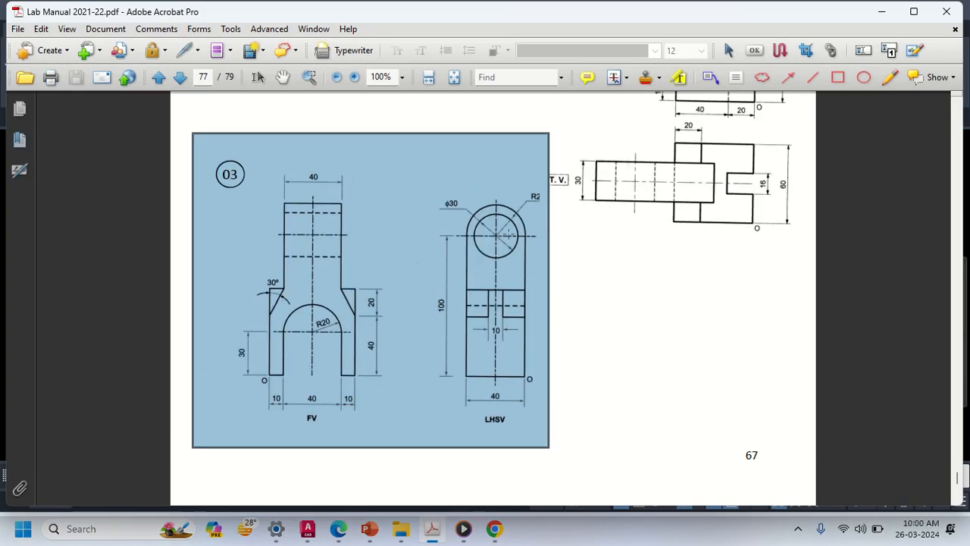
{"action": "scroll", "coordinate": [497, 235], "scroll_direction": "up", "scroll_amount": 1, "text": "ctrl"}
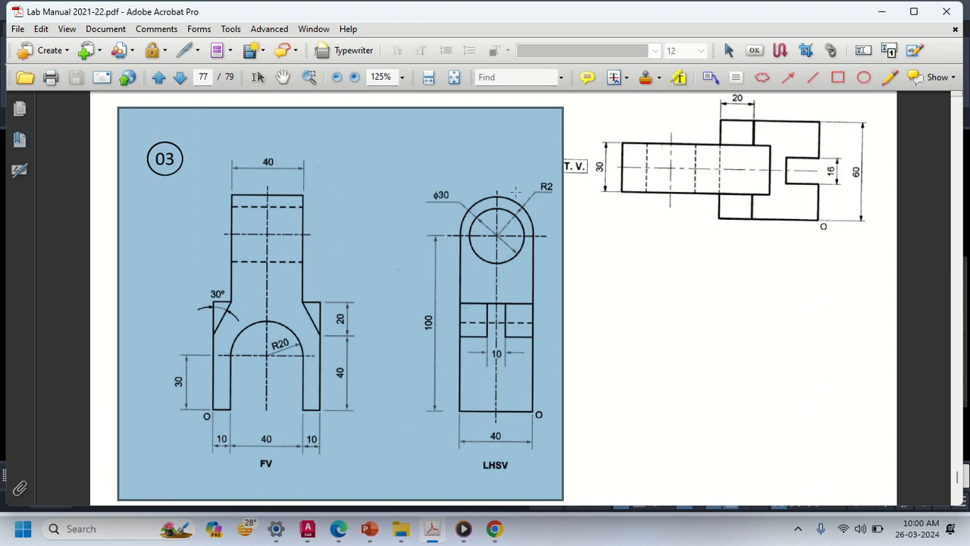
{"action": "scroll", "coordinate": [364, 334], "scroll_direction": "down", "scroll_amount": 1}
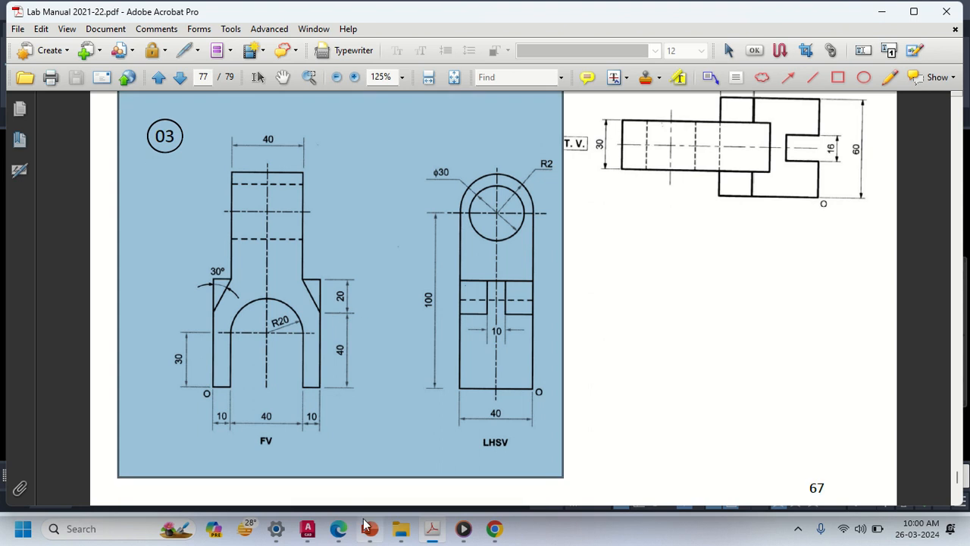
- Switch back to the Isometric Projection drawing in AutoCAD and make Projection line the current layer
{"action": "left_click", "coordinate": [308, 528]}
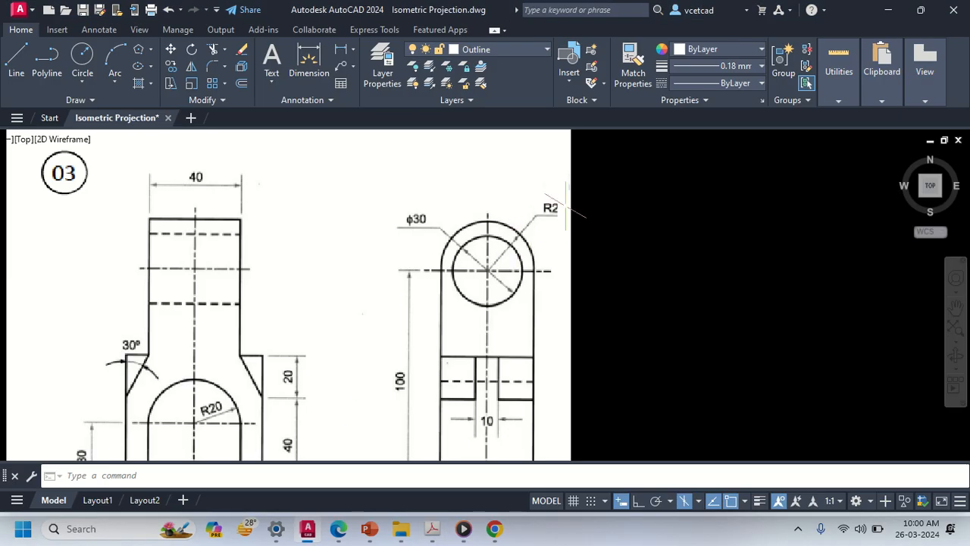
{"action": "middle_click_drag", "start_coordinate": [394, 284], "coordinate": [556, 260]}
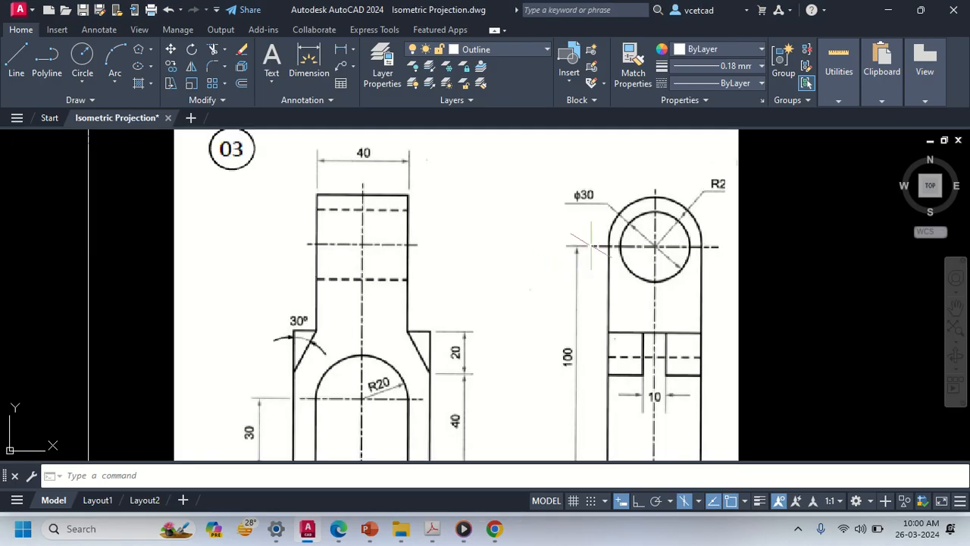
{"action": "scroll", "coordinate": [548, 342], "scroll_direction": "down", "scroll_amount": 2}
{"action": "middle_click_drag", "start_coordinate": [190, 341], "coordinate": [455, 294]}
{"action": "scroll", "coordinate": [325, 389], "scroll_direction": "up", "scroll_amount": 1}
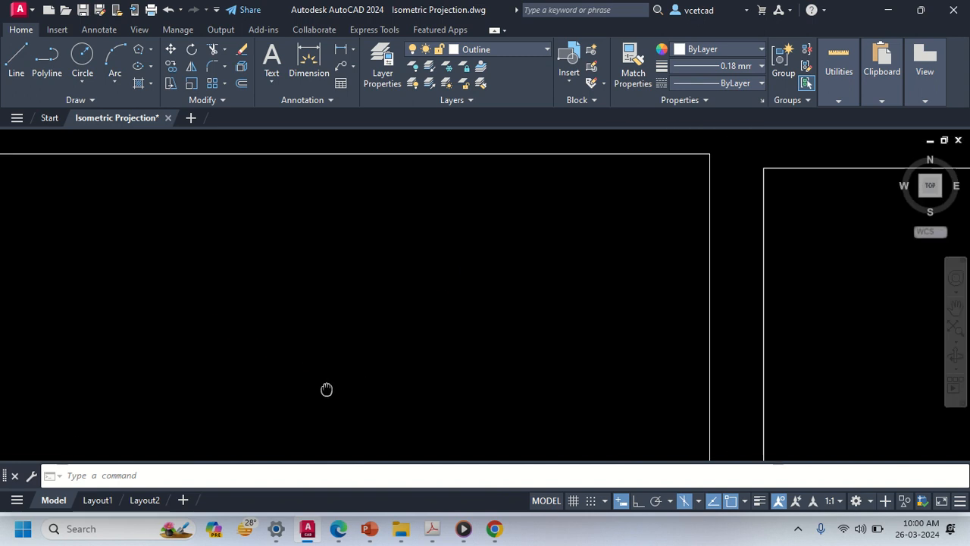
{"action": "scroll", "coordinate": [331, 301], "scroll_direction": "down", "scroll_amount": 2}
{"action": "middle_click_drag", "start_coordinate": [331, 301], "coordinate": [292, 268]}
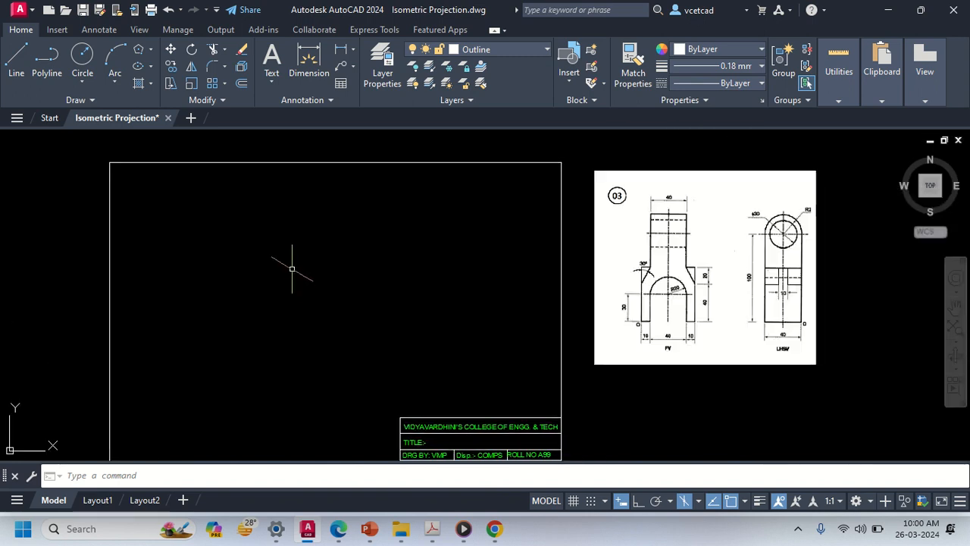
{"action": "left_click", "coordinate": [485, 49]}
{"action": "left_click", "coordinate": [479, 186]}
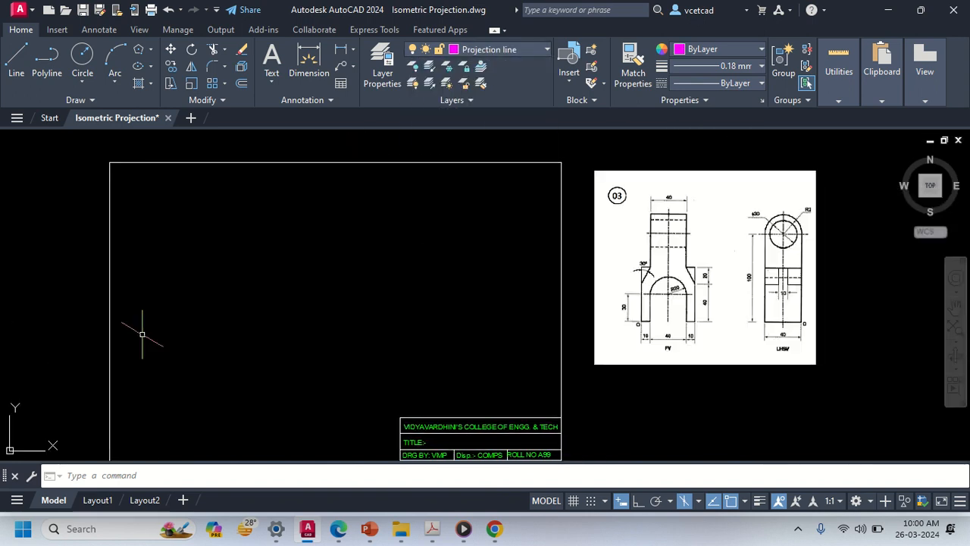
- Turn Ortho on and draw a vertical line 120 long upward inside the sheet frame as the box's front edge
{"action": "type", "text": "l"}
{"action": "key", "text": "Return"}
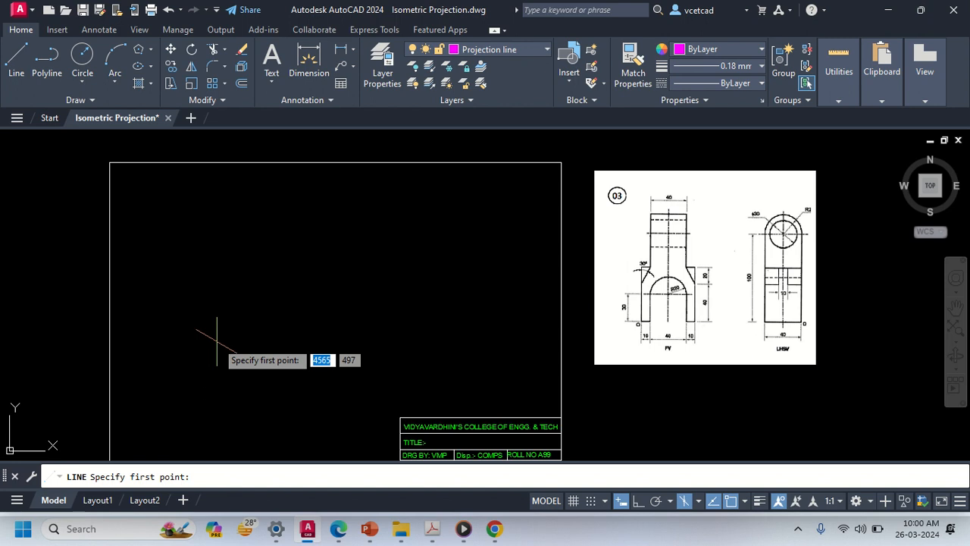
{"action": "key", "text": "F8"}
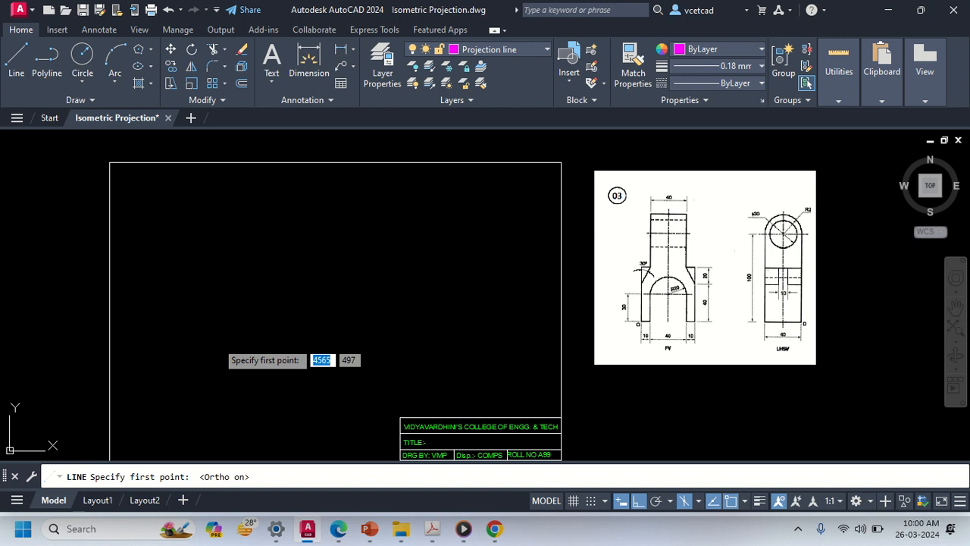
{"action": "left_click", "coordinate": [220, 350]}
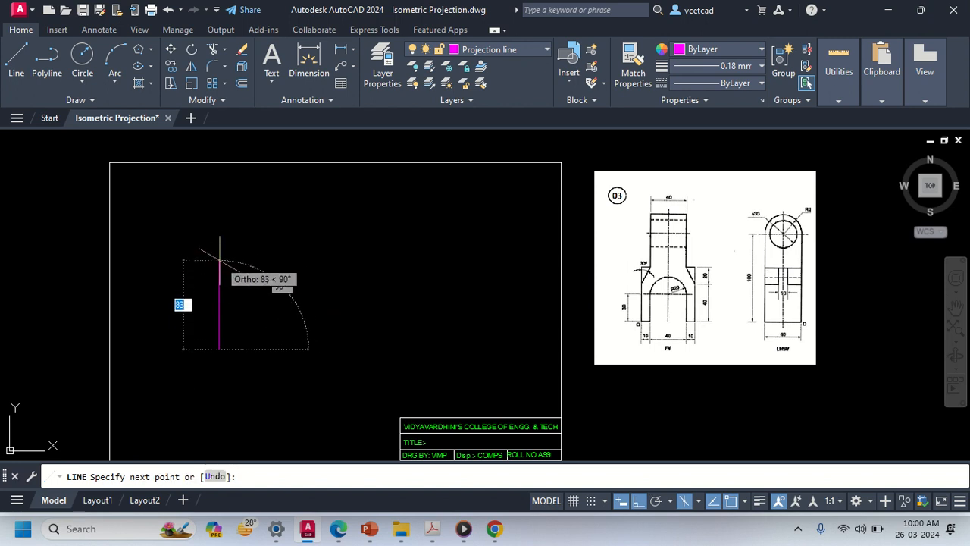
{"action": "mouse_move", "coordinate": [235, 253]}
{"action": "middle_mouse_down"}
{"action": "mouse_move", "coordinate": [235, 225]}
{"action": "mouse_move", "coordinate": [453, 325]}
{"action": "middle_mouse_up"}
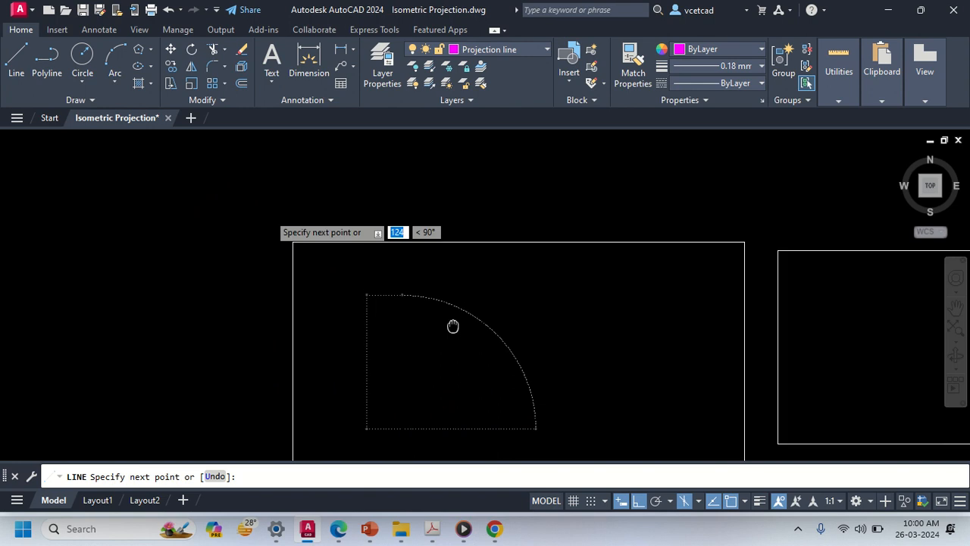
{"action": "type", "text": "12"}
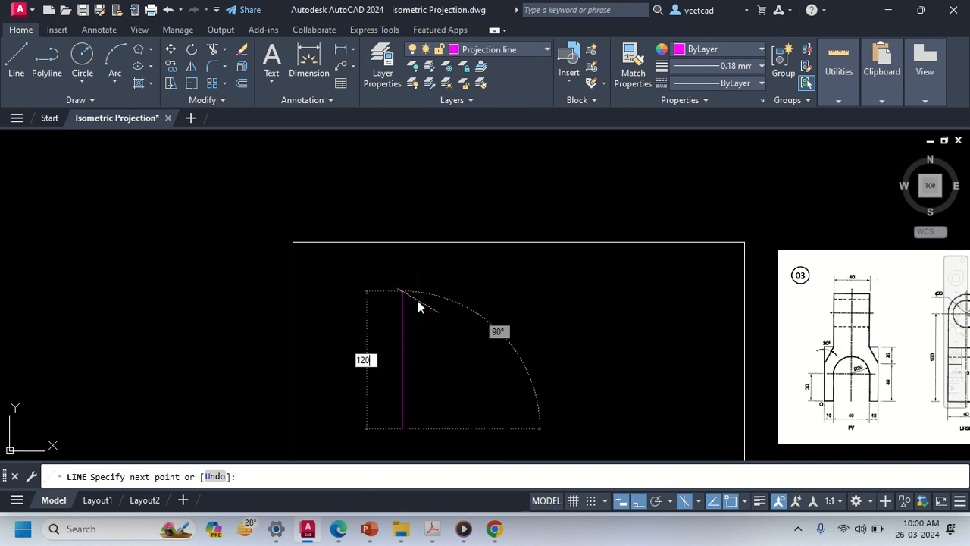
{"action": "key", "text": "Return"}
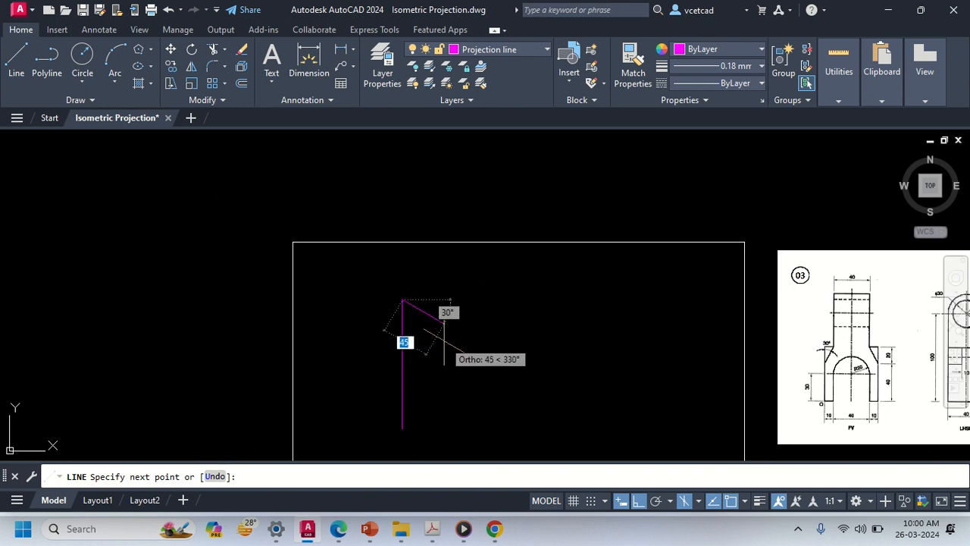
{"action": "type", "text": "106"}
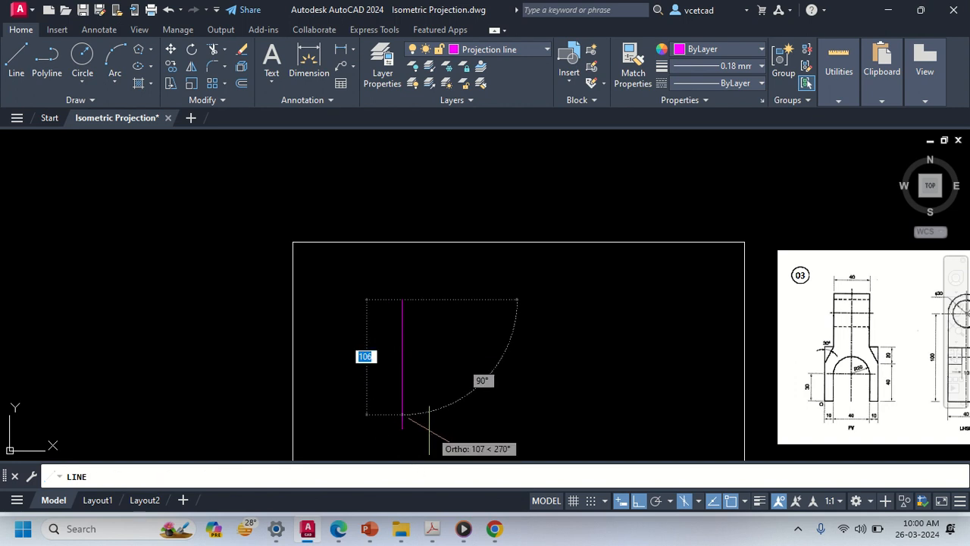
{"action": "key", "text": "Escape"}
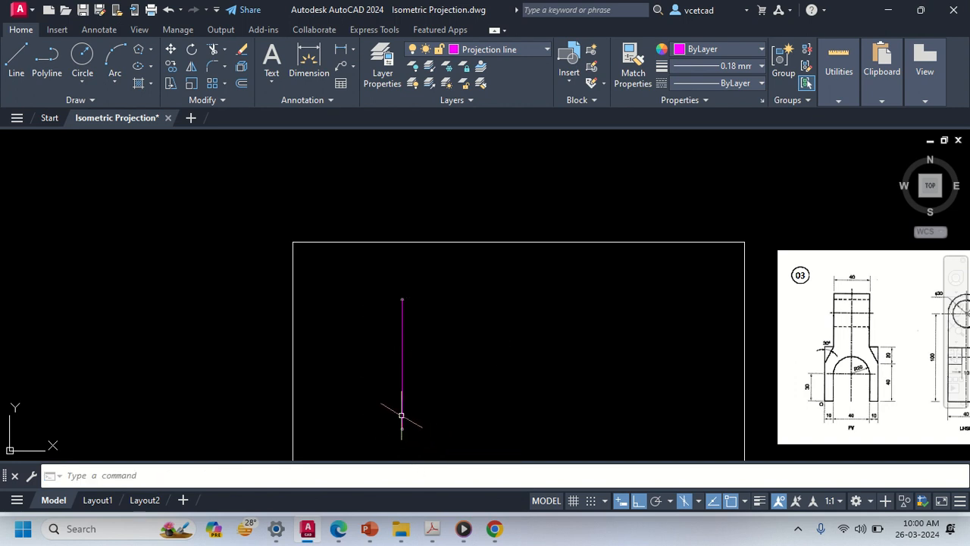
- Draw the box's right isometric face from the front edge's lower end: 60 at 30°, 120 upward, and 60 back to the edge's upper end
{"action": "key", "text": "Return"}
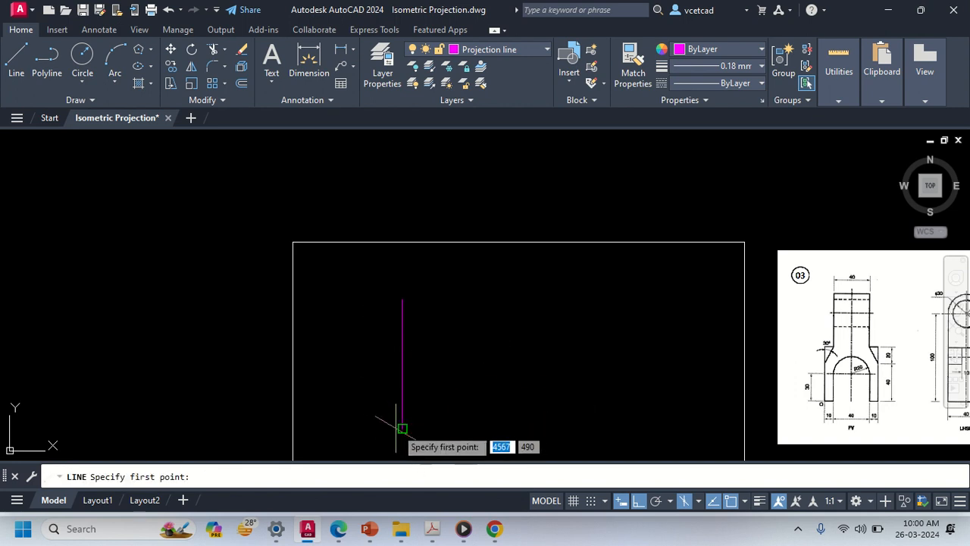
{"action": "left_click", "coordinate": [402, 428]}
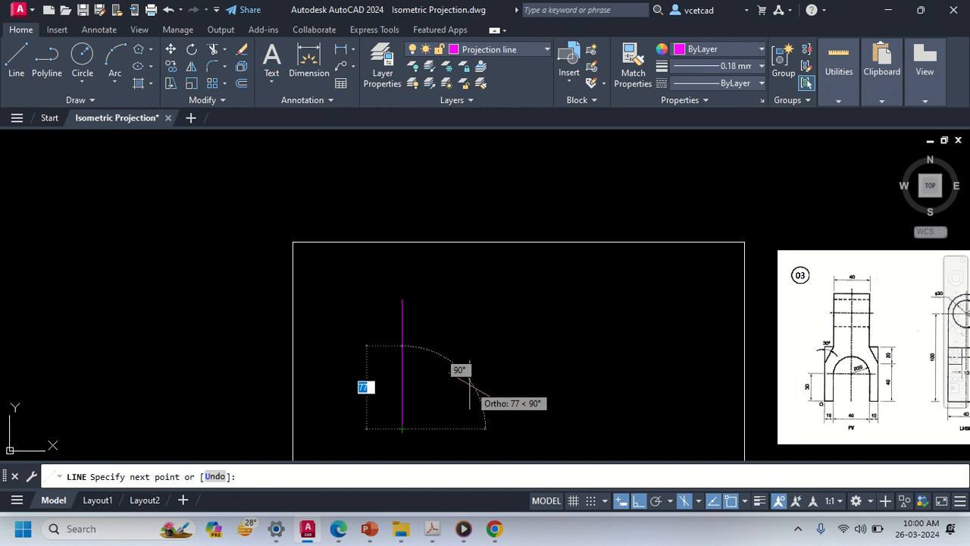
{"action": "key", "text": "F5"}
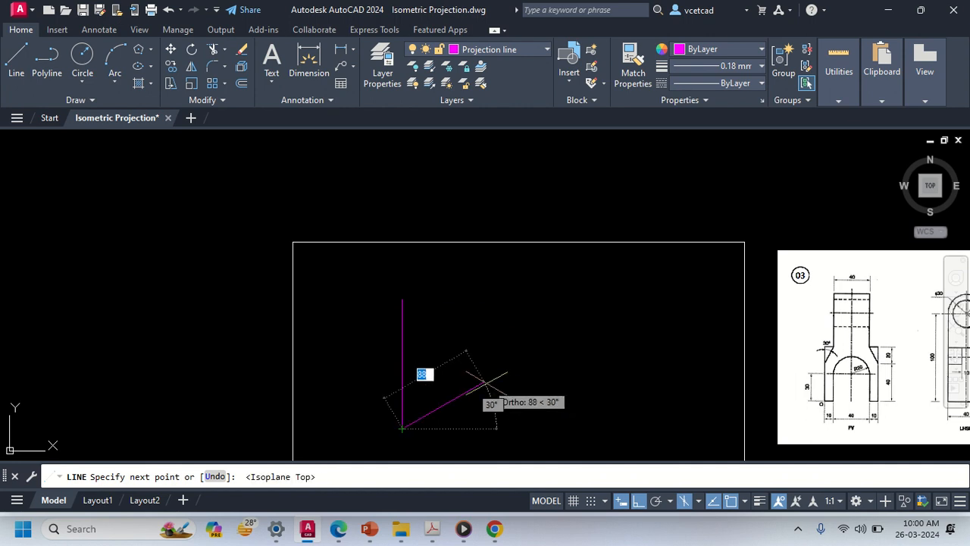
{"action": "type", "text": "6"}
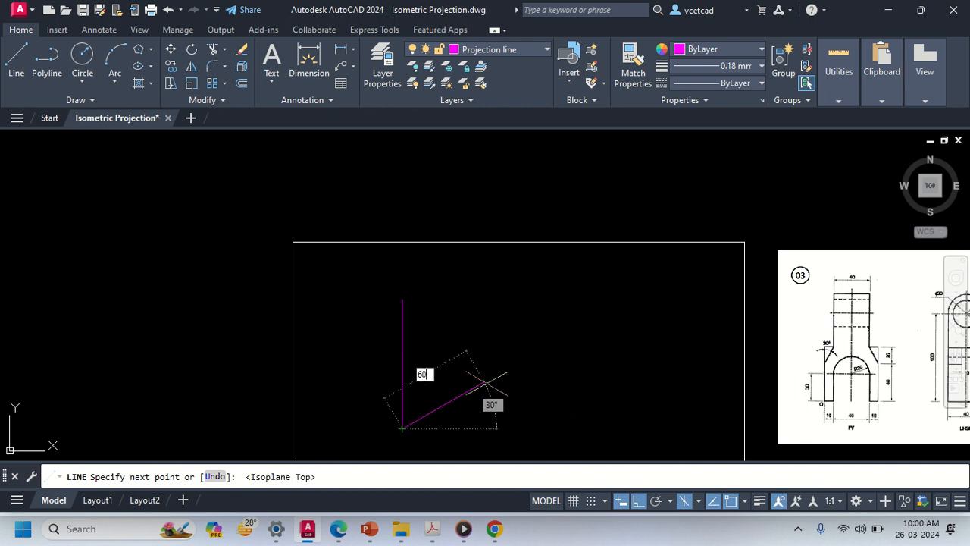
{"action": "type", "text": "0"}
{"action": "key", "text": "Return"}
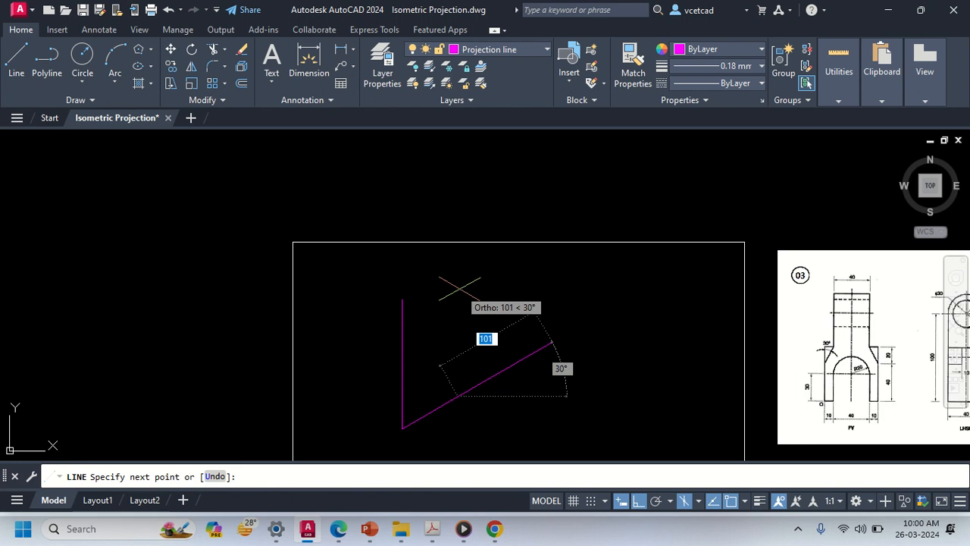
{"action": "key", "text": "F5"}
{"action": "type", "text": "1"}
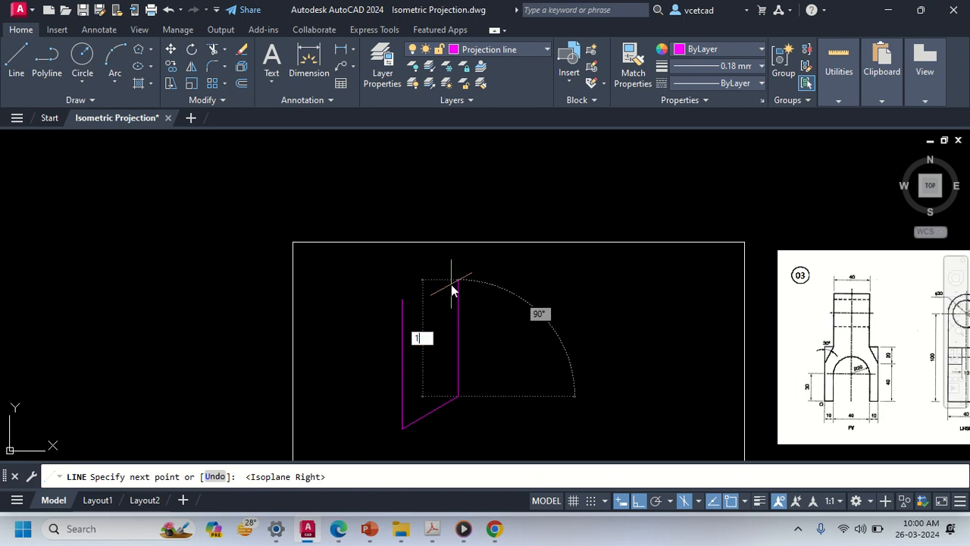
{"action": "type", "text": "00"}
{"action": "key", "text": "Return"}
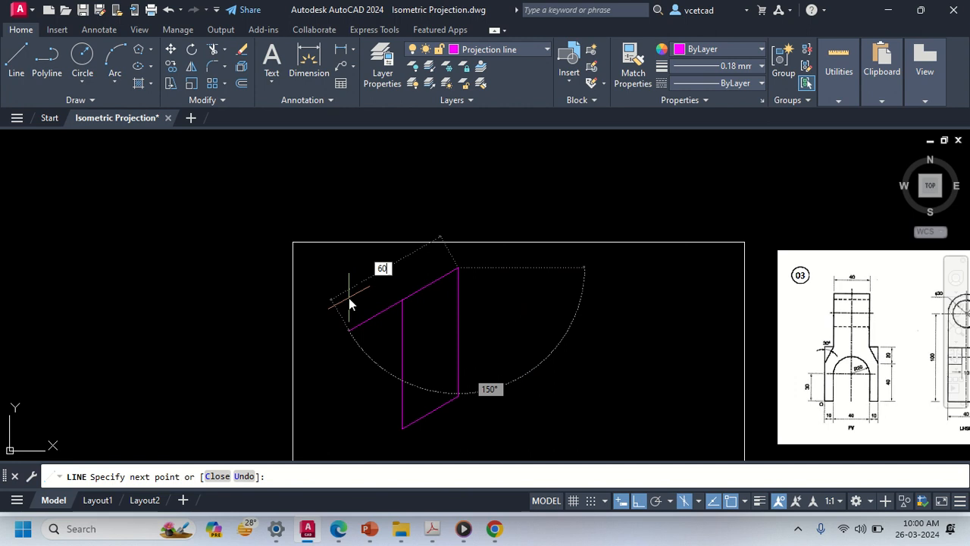
{"action": "key", "text": "Escape"}
- Draw the box's left isometric face from the front edge's lower end: 40 at 150°, 120 upward, and back to the edge's upper end
{"action": "type", "text": "l"}
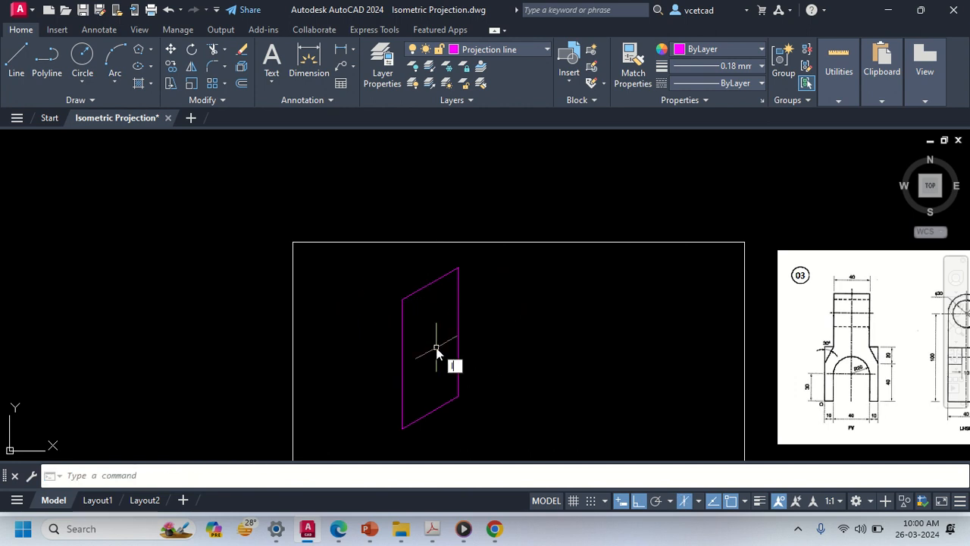
{"action": "key", "text": "Return"}
{"action": "left_click", "coordinate": [402, 428]}
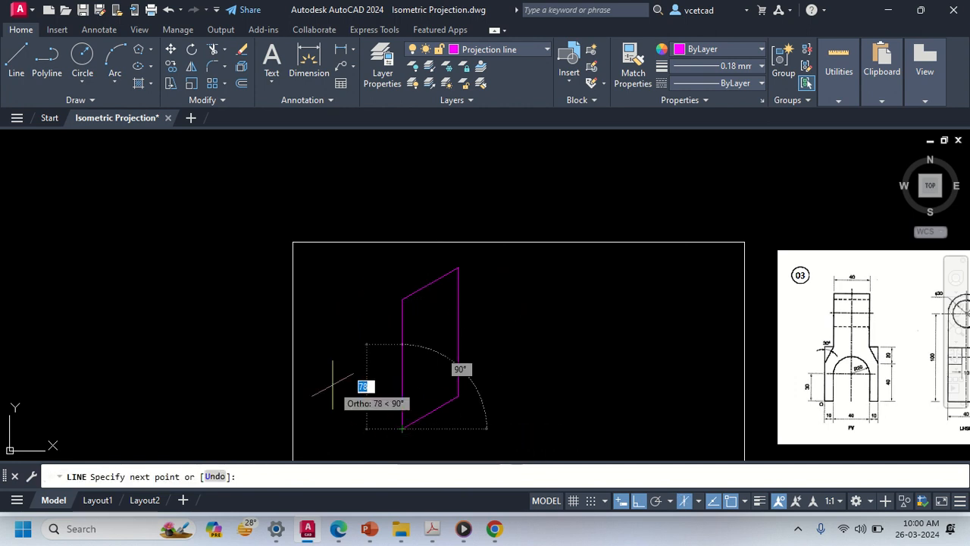
{"action": "key", "text": "F5"}
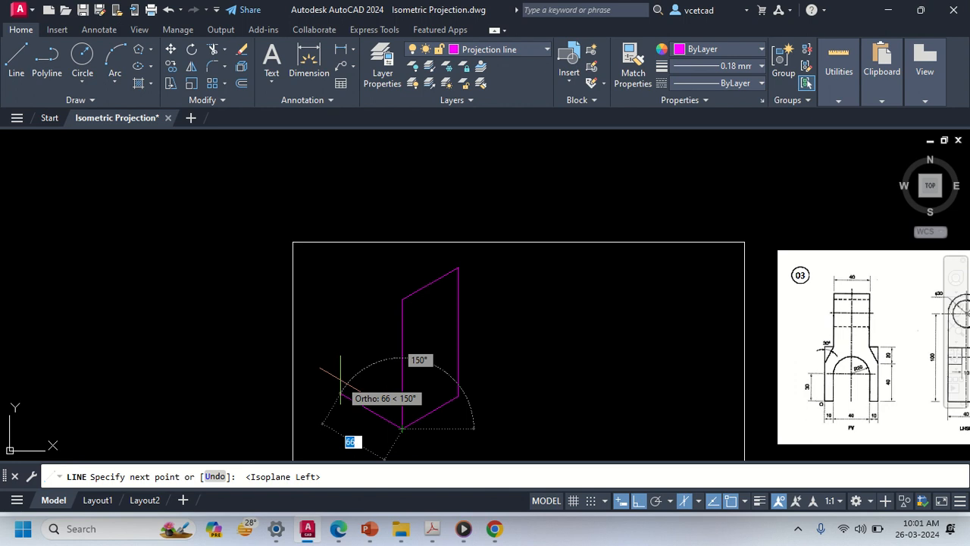
{"action": "type", "text": "40"}
{"action": "key", "text": "Return"}
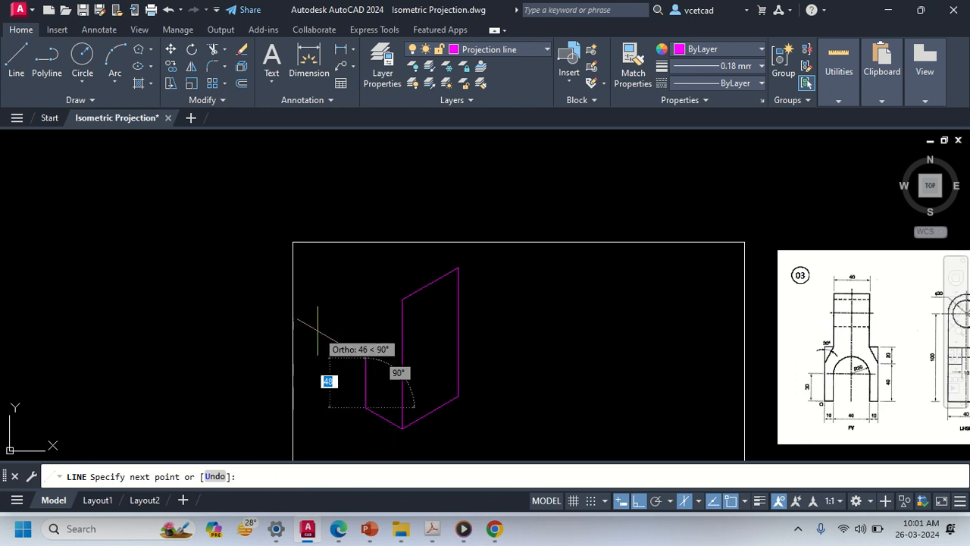
{"action": "type", "text": "12"}
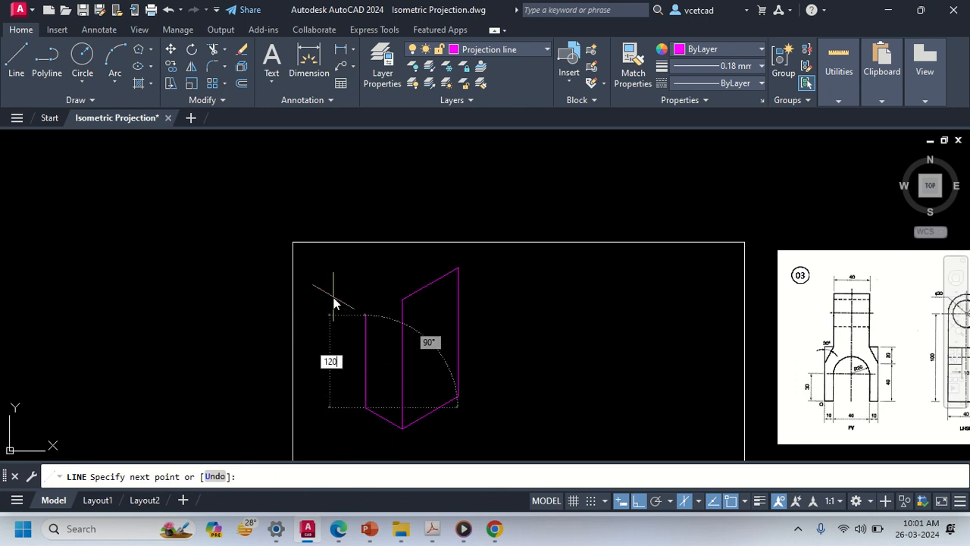
{"action": "type", "text": "0"}
{"action": "key", "text": "Return"}
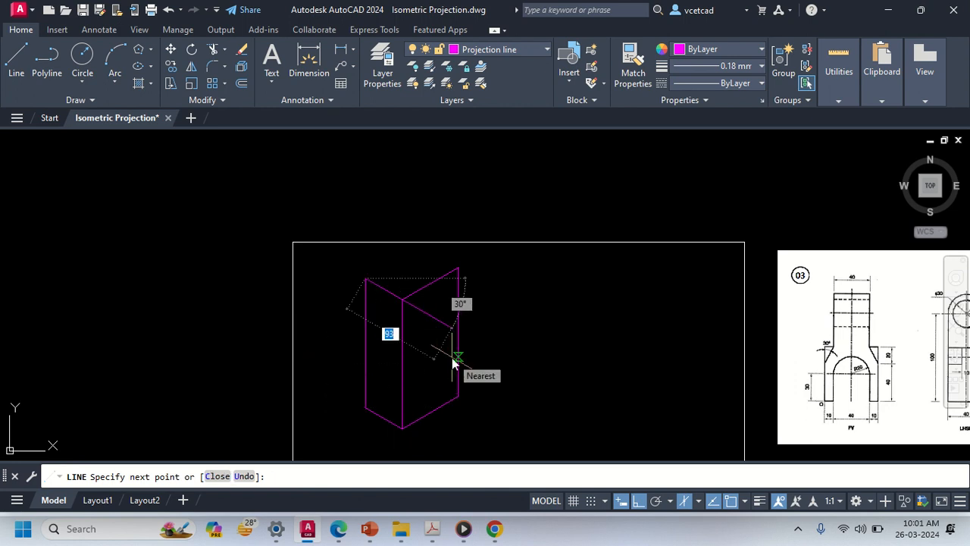
{"action": "key", "text": "Escape"}
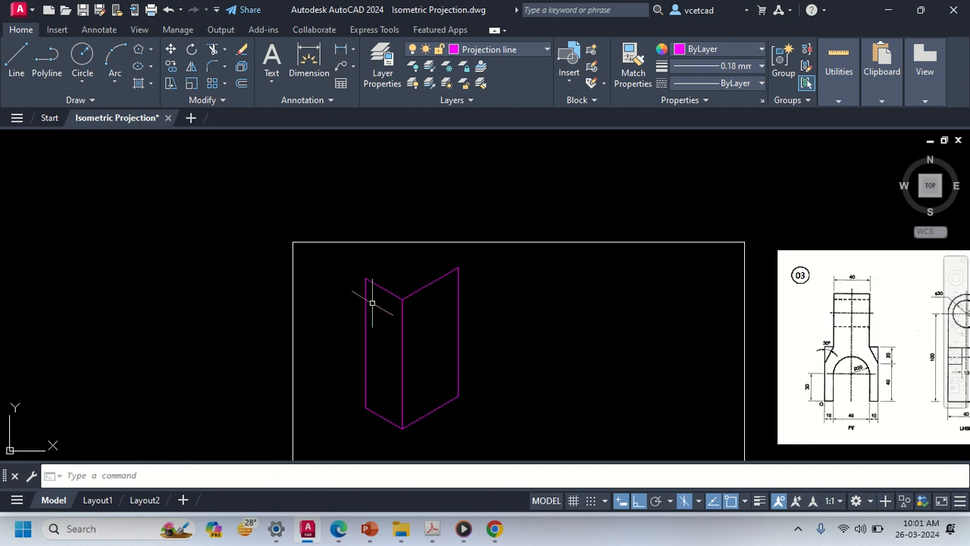
- Close the box's top face from the left face's upper rear corner with lines 60 at 30° and 40 at 330°
{"action": "scroll", "coordinate": [416, 324], "scroll_direction": "up", "scroll_amount": 3}
{"action": "key", "text": "Return"}
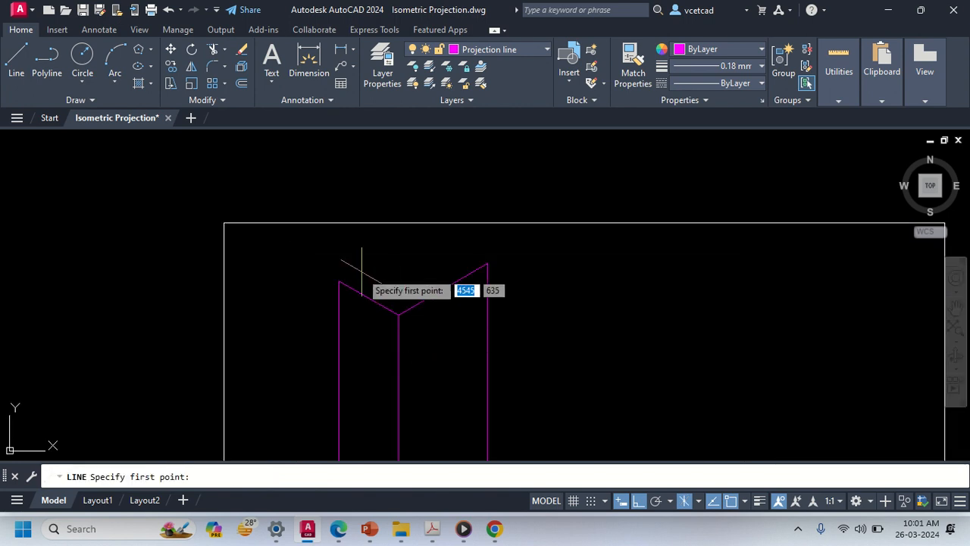
{"action": "left_click", "coordinate": [339, 281]}
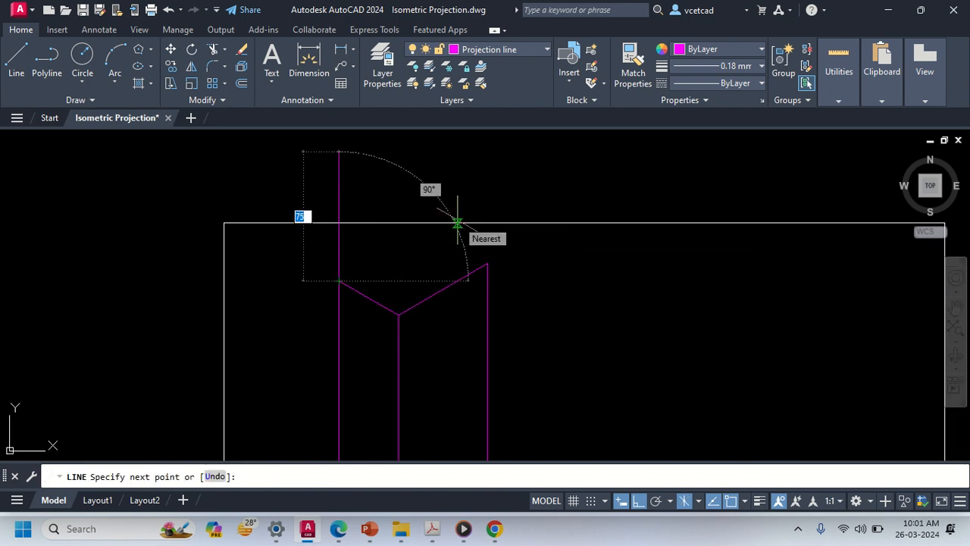
{"action": "key", "text": "F5"}
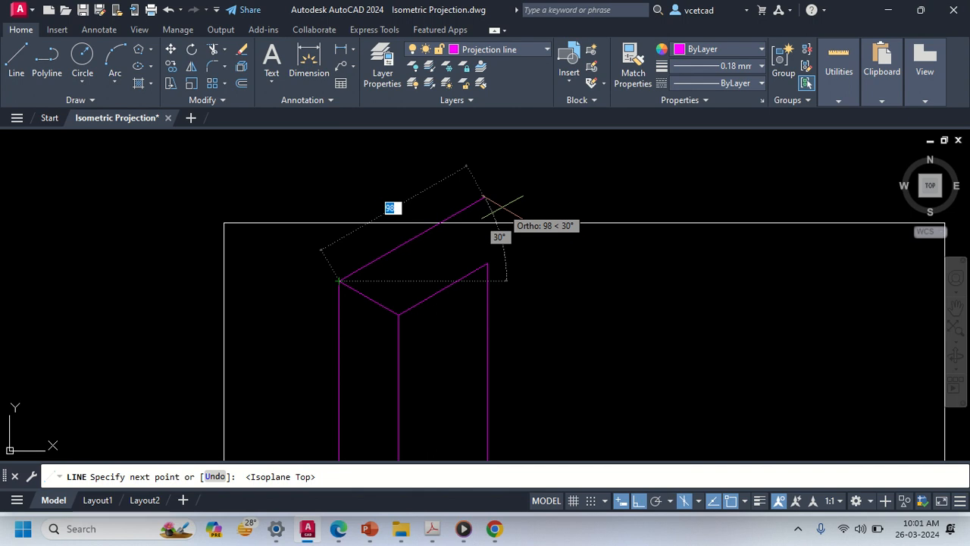
{"action": "type", "text": "60"}
{"action": "key", "text": "Return"}
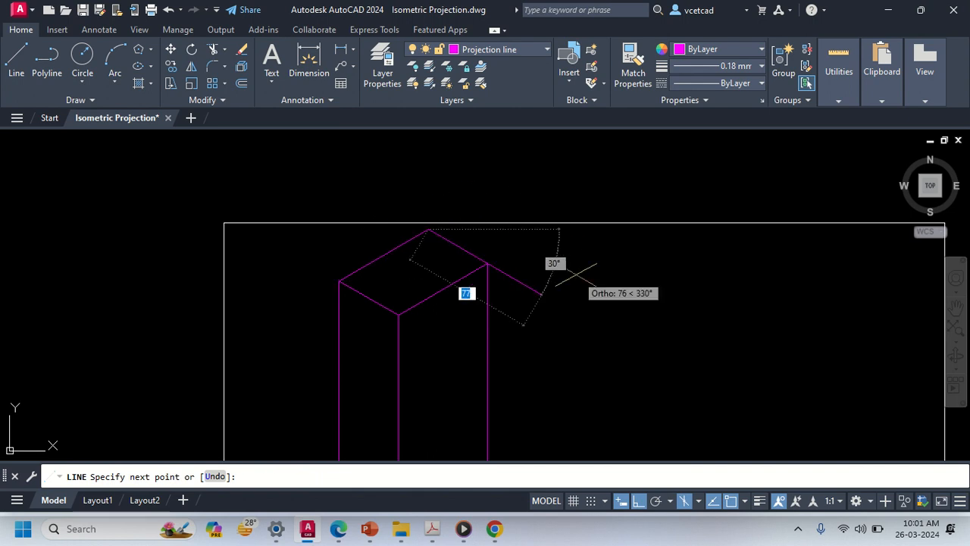
{"action": "type", "text": "40"}
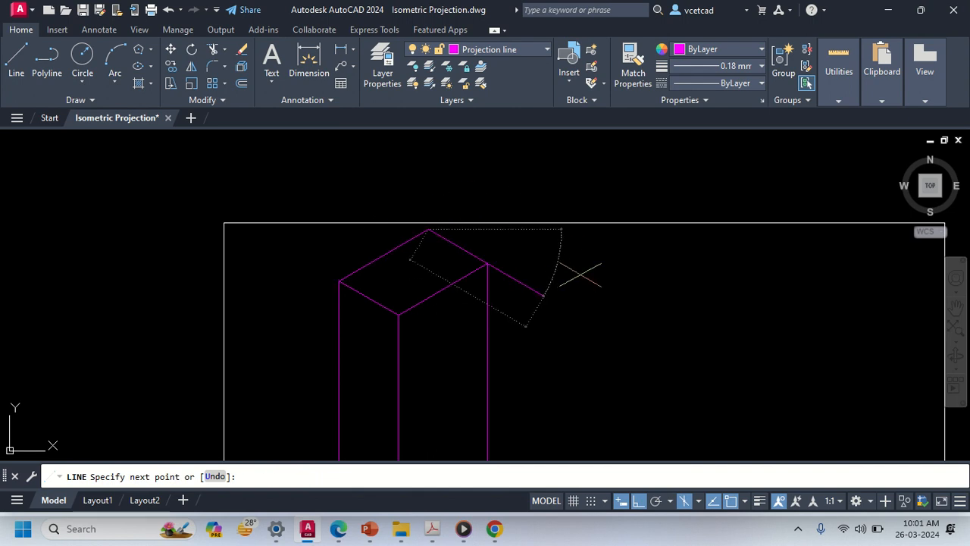
{"action": "key", "text": "Return"}
{"action": "key", "text": "Escape"}
- Examine problem 03's front view for the dimensions of the fork legs, the R20 arch and the sloped shoulders
{"action": "scroll", "coordinate": [617, 317], "scroll_direction": "down", "scroll_amount": 2}
{"action": "middle_click_drag", "start_coordinate": [662, 362], "coordinate": [478, 314]}
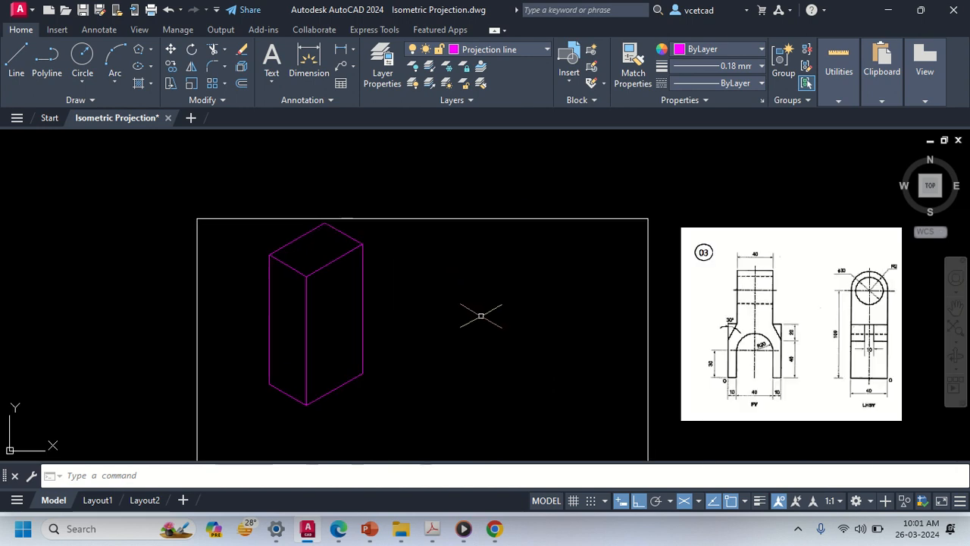
{"action": "middle_click_drag", "start_coordinate": [757, 352], "coordinate": [712, 352]}
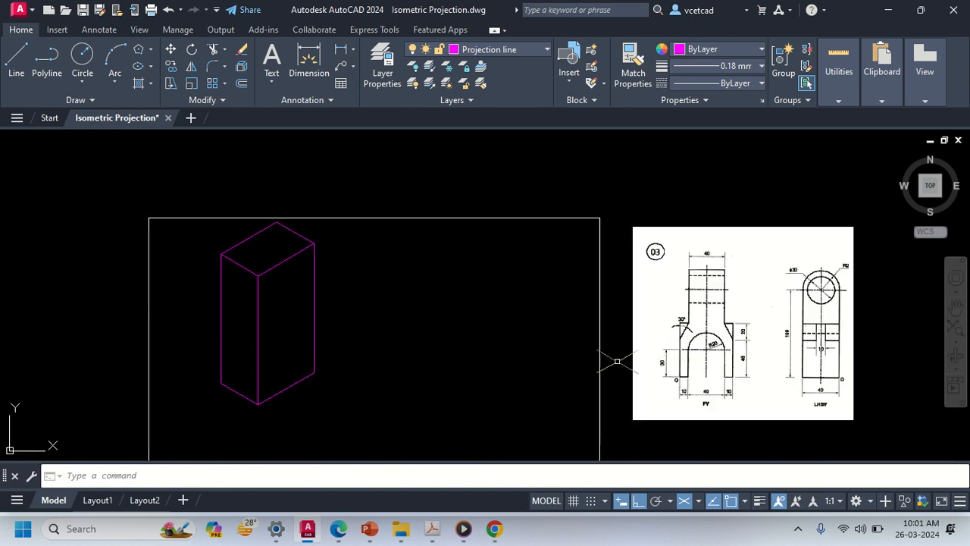
{"action": "scroll", "coordinate": [746, 369], "scroll_direction": "up", "scroll_amount": 2}
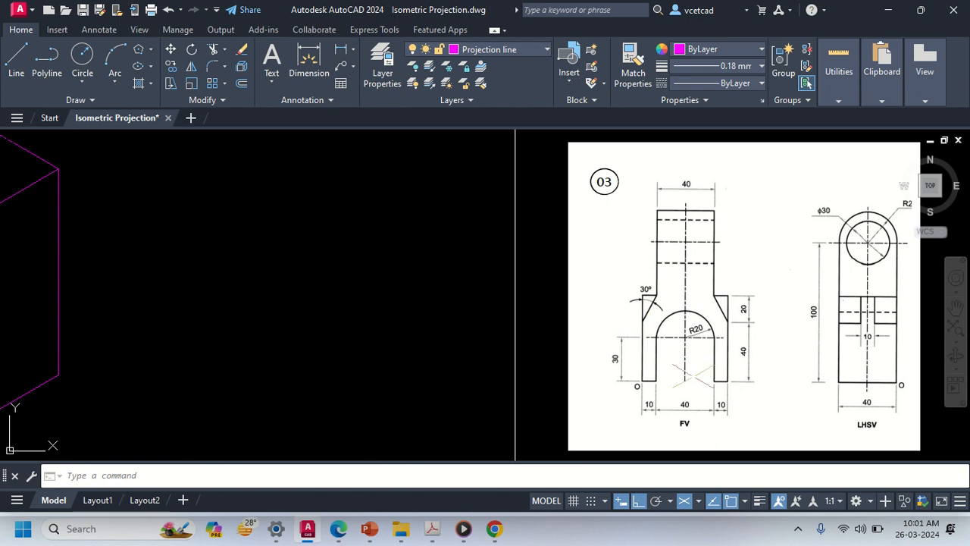
{"action": "middle_click_drag", "start_coordinate": [272, 384], "coordinate": [370, 383]}
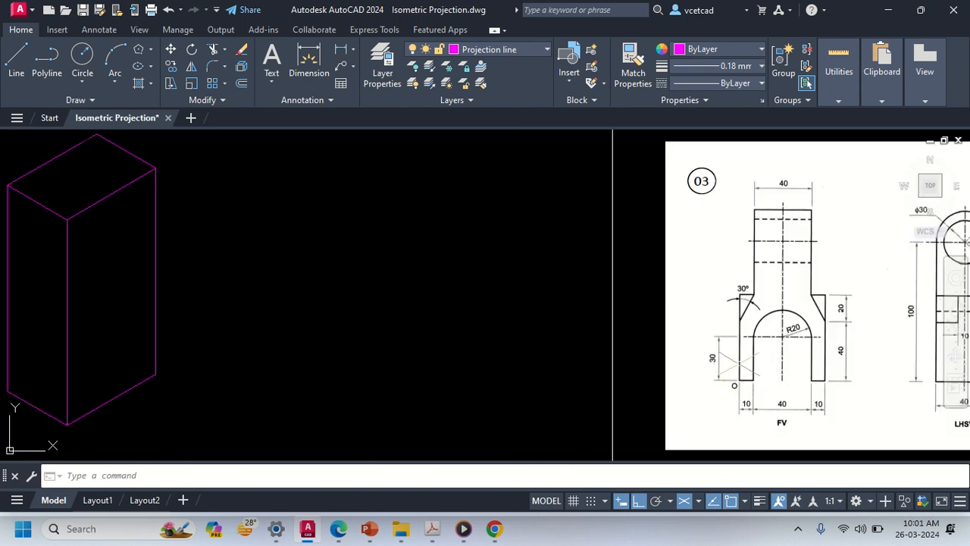
{"action": "scroll", "coordinate": [740, 357], "scroll_direction": "up", "scroll_amount": 2}
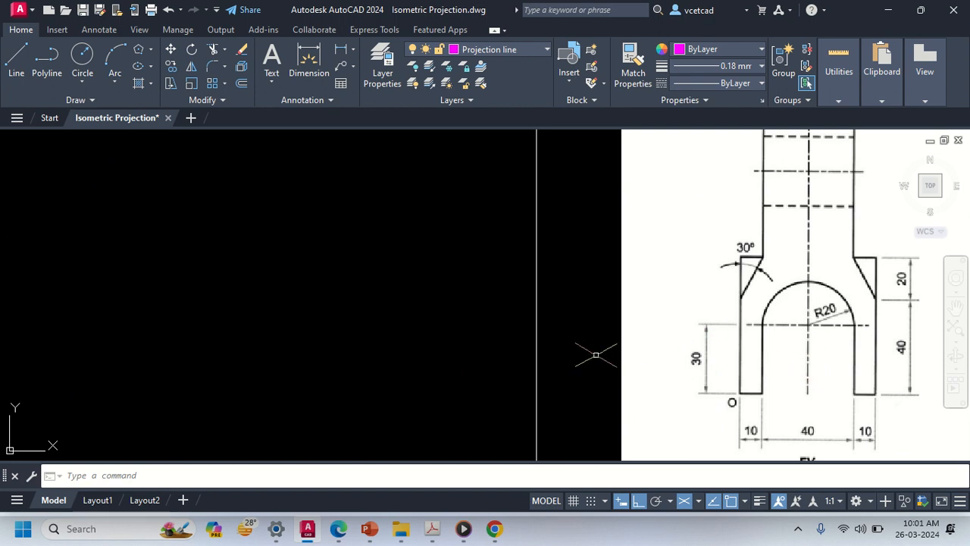
{"action": "middle_click_drag", "start_coordinate": [788, 324], "coordinate": [682, 336]}
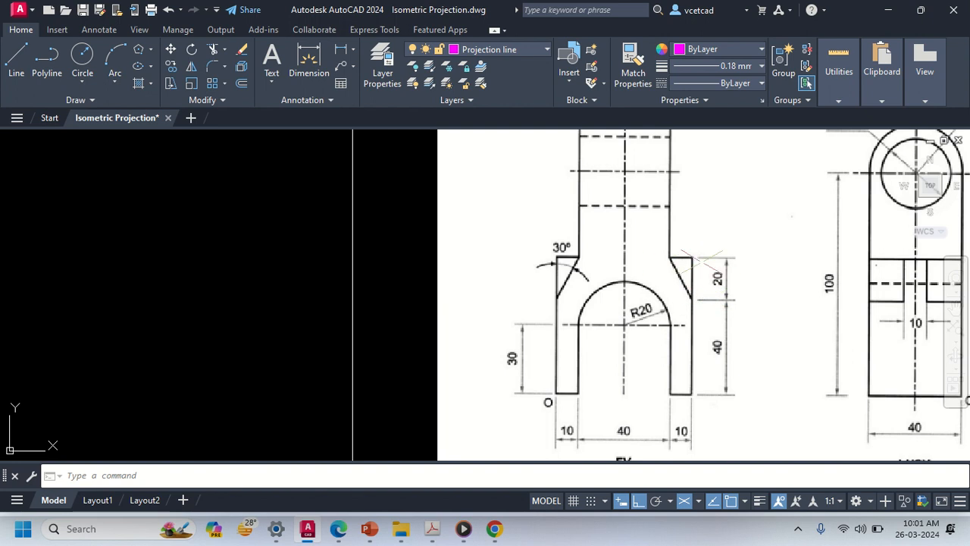
{"action": "scroll", "coordinate": [698, 261], "scroll_direction": "up", "scroll_amount": 2}
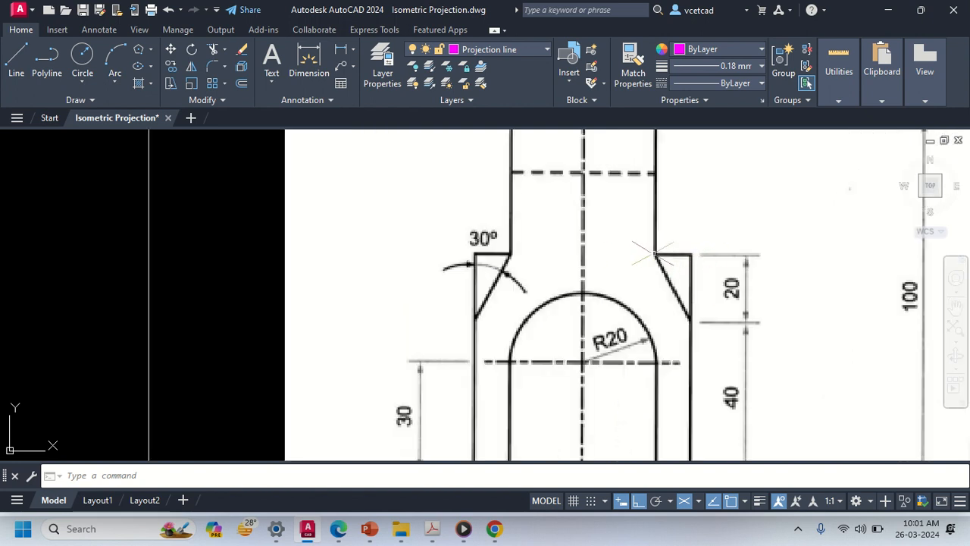
{"action": "scroll", "coordinate": [522, 292], "scroll_direction": "down", "scroll_amount": 4}
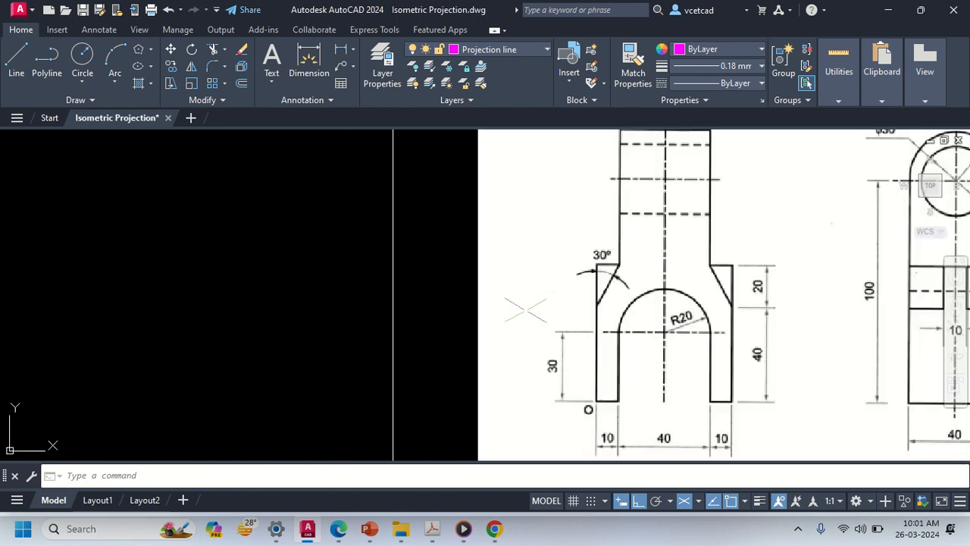
{"action": "middle_click_drag", "start_coordinate": [162, 386], "coordinate": [476, 373]}
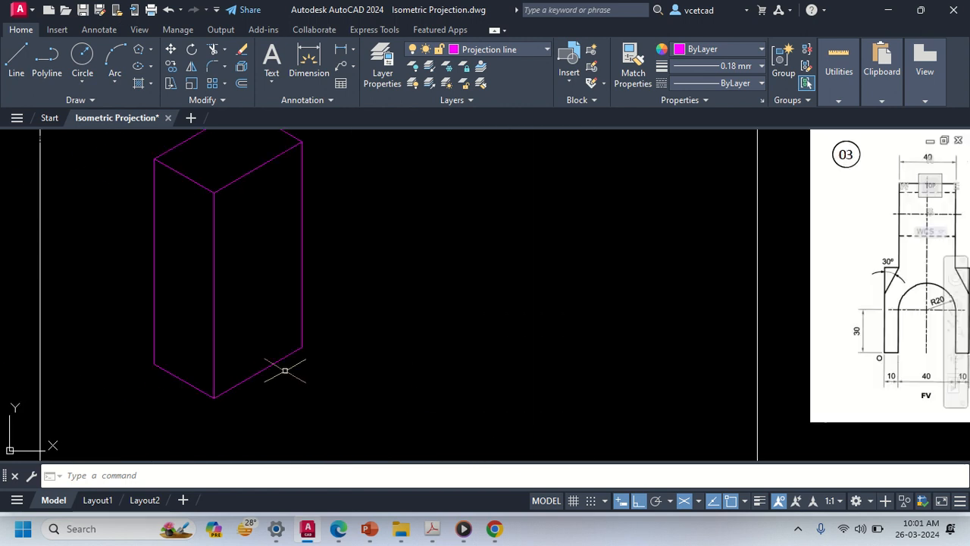
- Make Outline the current layer and draw a line 40 upward from the lower end of the box's front edge in the right isoplane
{"action": "left_click", "coordinate": [488, 49]}
{"action": "left_click", "coordinate": [479, 169]}
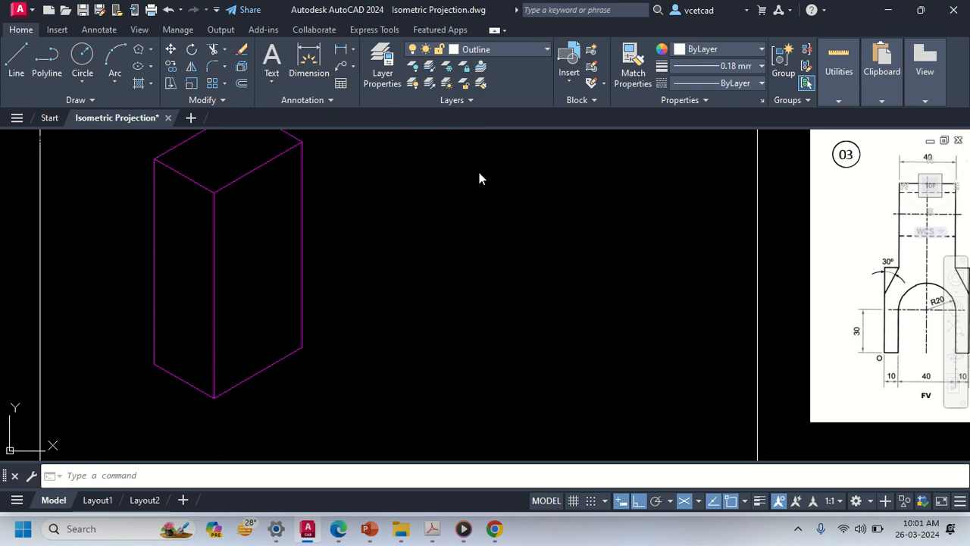
{"action": "middle_click_drag", "start_coordinate": [258, 364], "coordinate": [299, 378]}
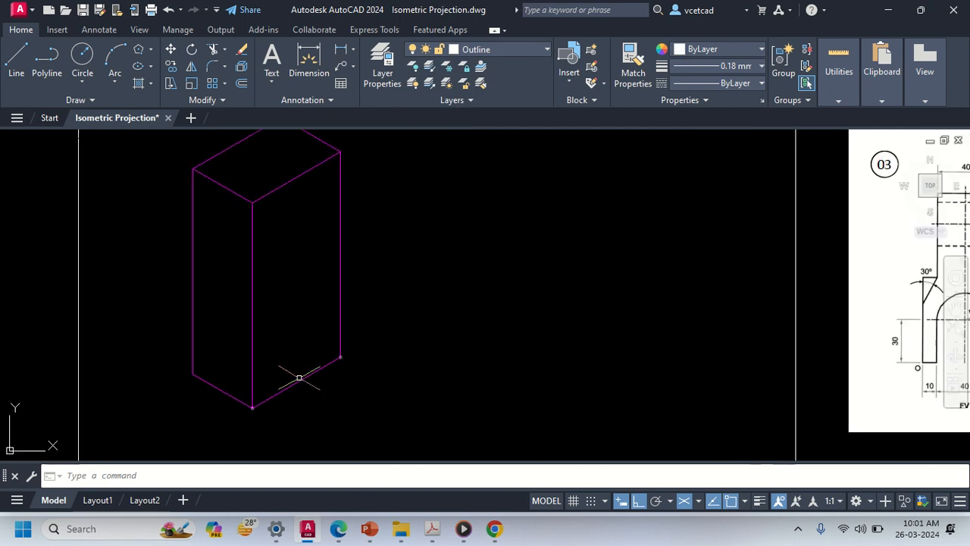
{"action": "key", "text": "l"}
{"action": "key", "text": "Return"}
{"action": "left_click", "coordinate": [252, 407]}
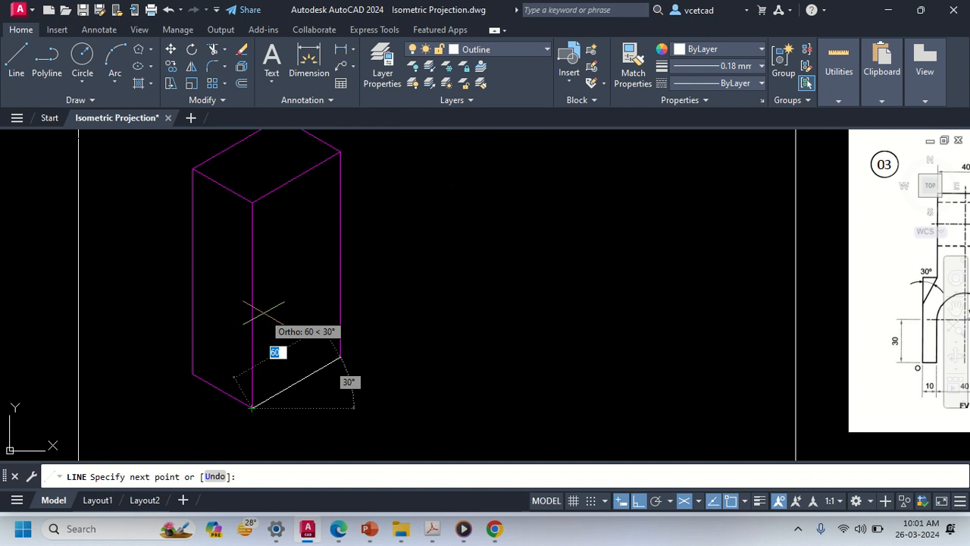
{"action": "key", "text": "F5"}
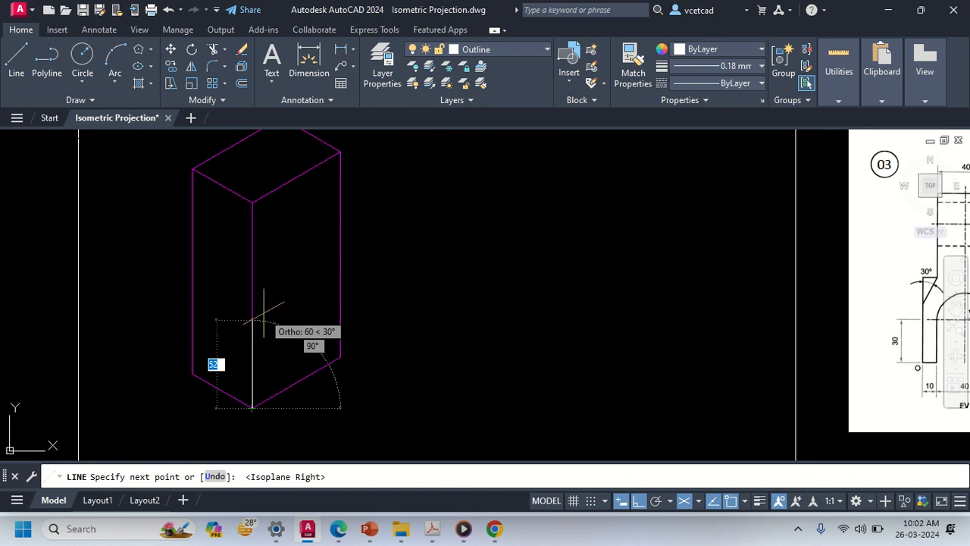
{"action": "type", "text": "40"}
{"action": "key", "text": "Return"}
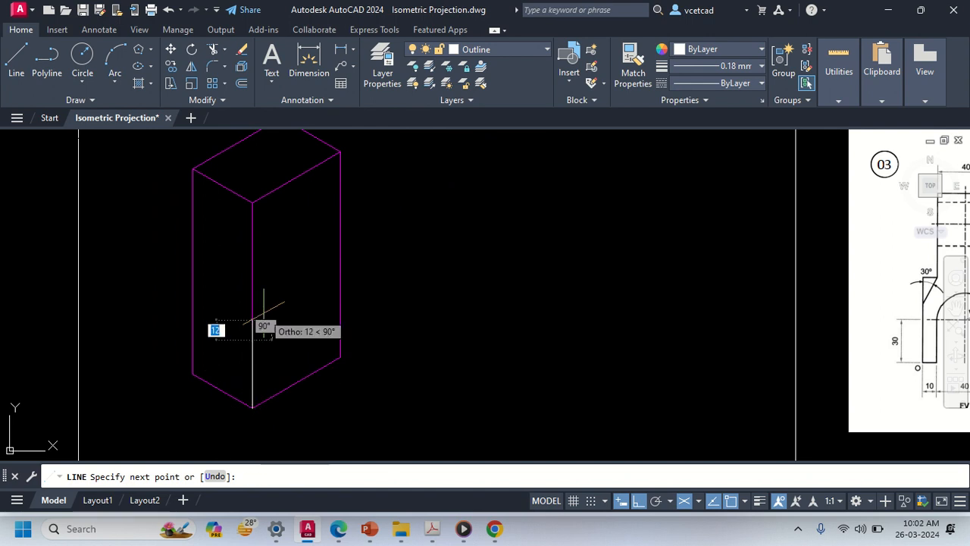
{"action": "key", "text": "Return"}
- Outline the first fork leg from the front edge's lower end: 10 at 30° along the base, then 30 upward
{"action": "middle_click_drag", "start_coordinate": [405, 360], "coordinate": [272, 342]}
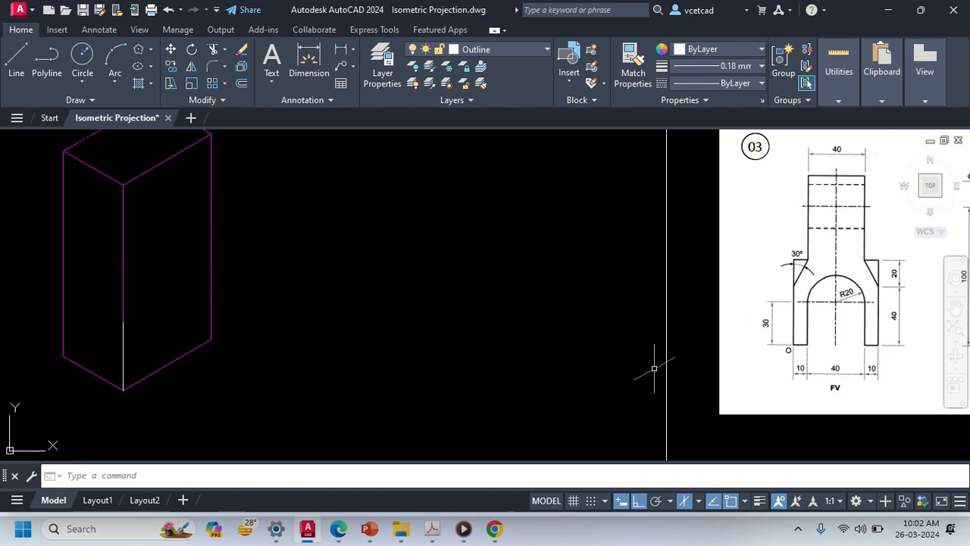
{"action": "middle_click_drag", "start_coordinate": [737, 381], "coordinate": [547, 382]}
{"action": "scroll", "coordinate": [609, 305], "scroll_direction": "up", "scroll_amount": 2}
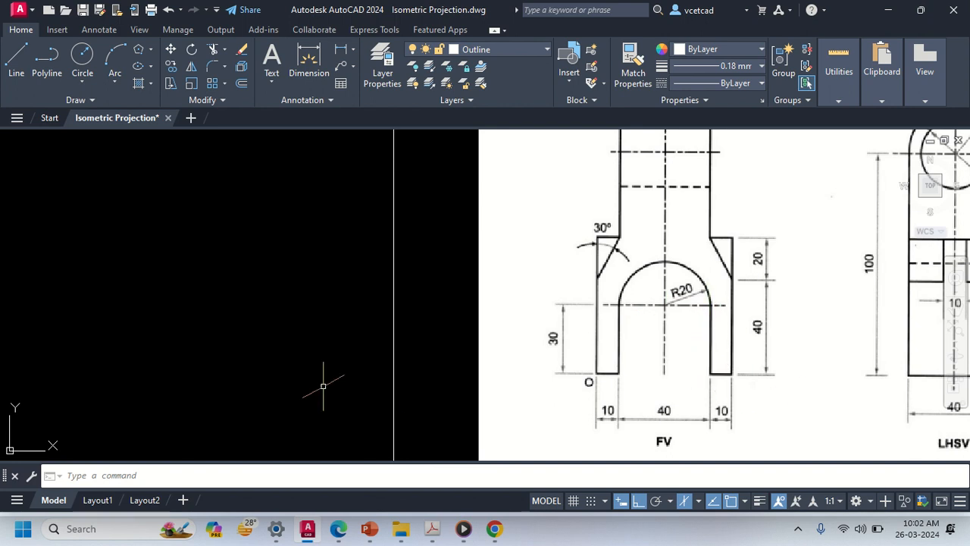
{"action": "middle_click_drag", "start_coordinate": [331, 385], "coordinate": [749, 356]}
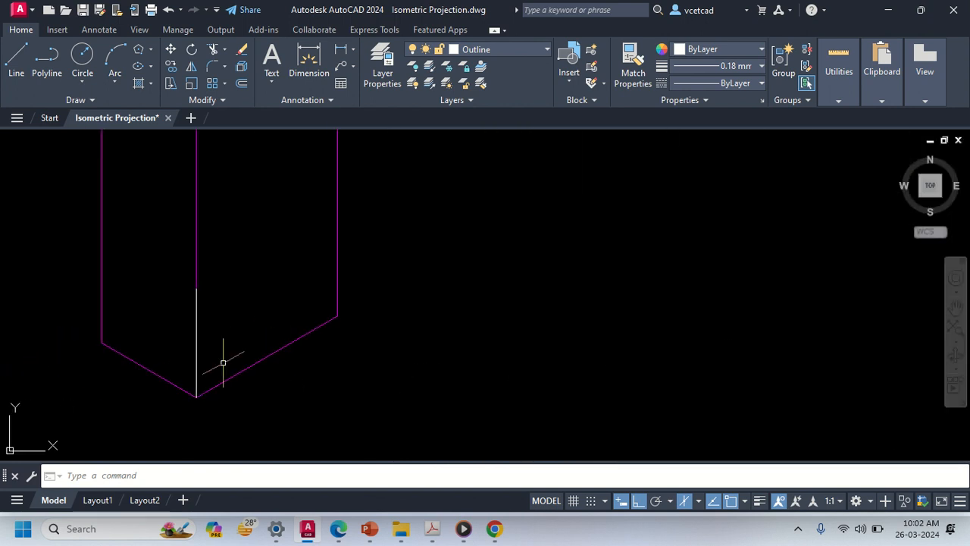
{"action": "key", "text": "Return"}
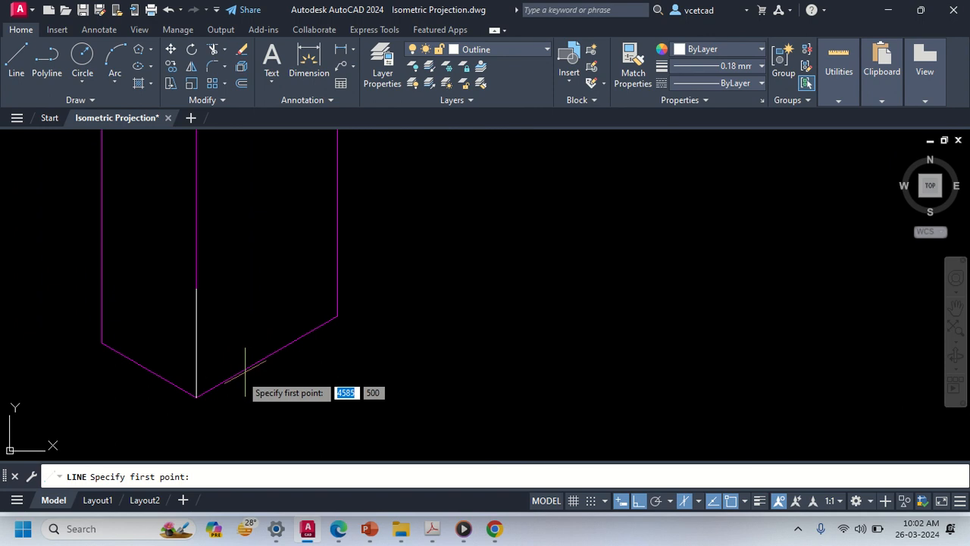
{"action": "left_click", "coordinate": [195, 394]}
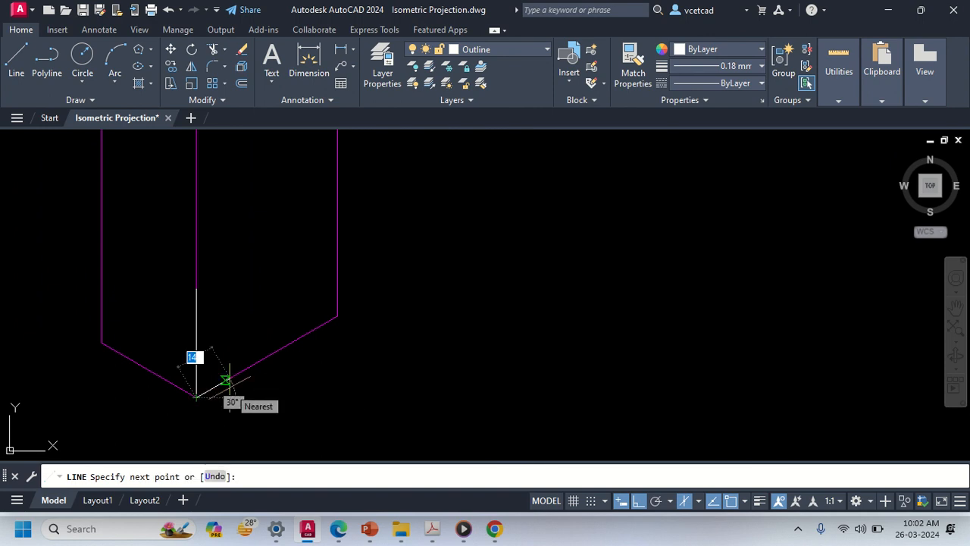
{"action": "left_click", "coordinate": [220, 383]}
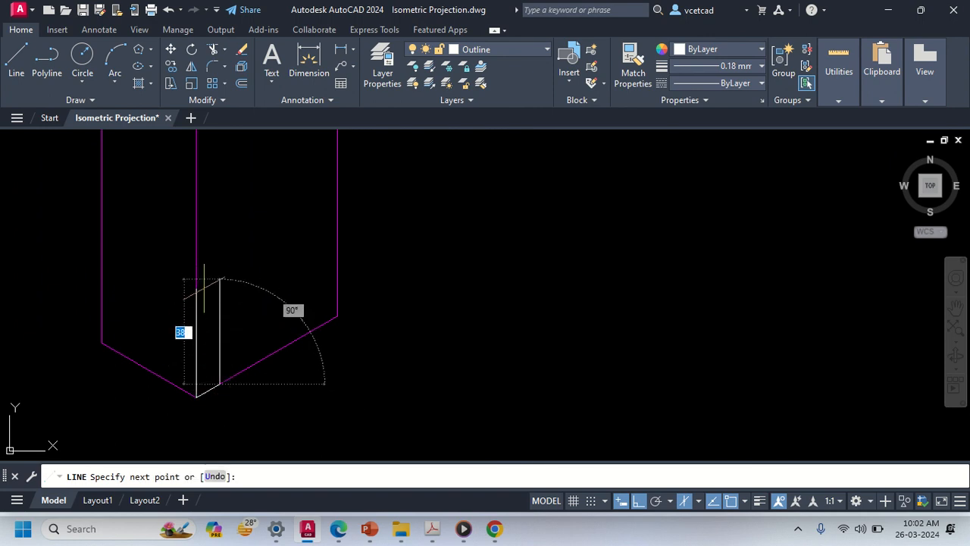
{"action": "type", "text": "3"}
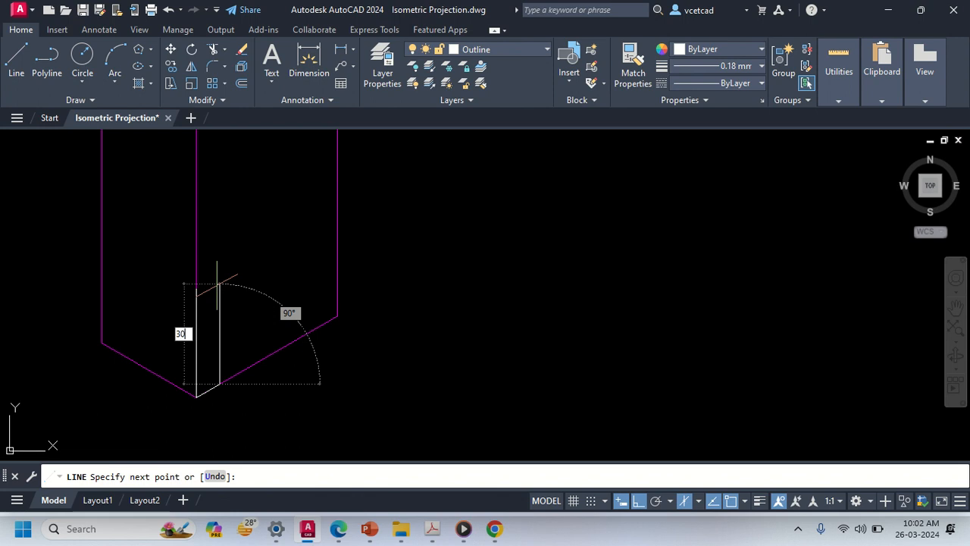
{"action": "type", "text": "0"}
{"action": "key", "text": "Return"}
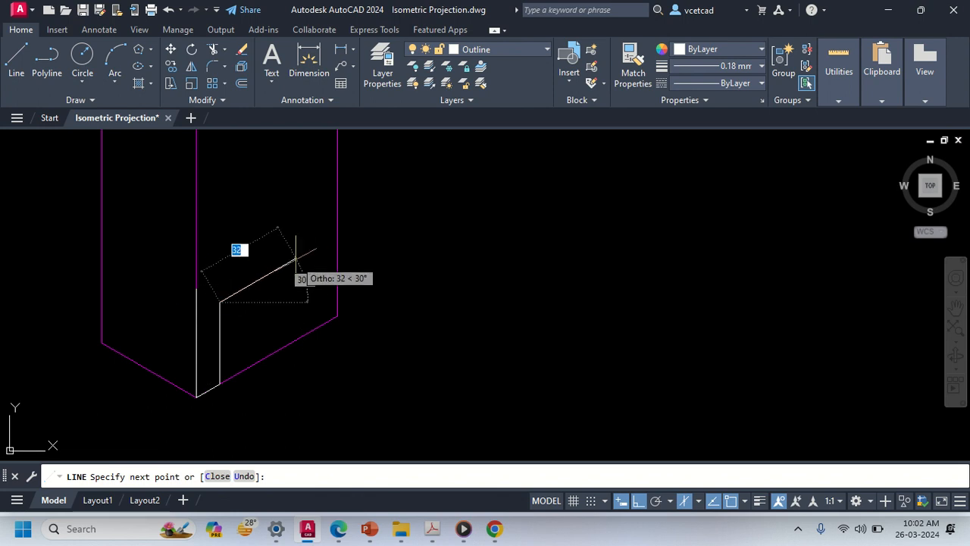
- Continue the outline across the fork opening with 40 at 30°, then straight down to the base edge
{"action": "middle_click_drag", "start_coordinate": [538, 295], "coordinate": [140, 302]}
{"action": "middle_click_drag", "start_coordinate": [782, 372], "coordinate": [537, 364]}
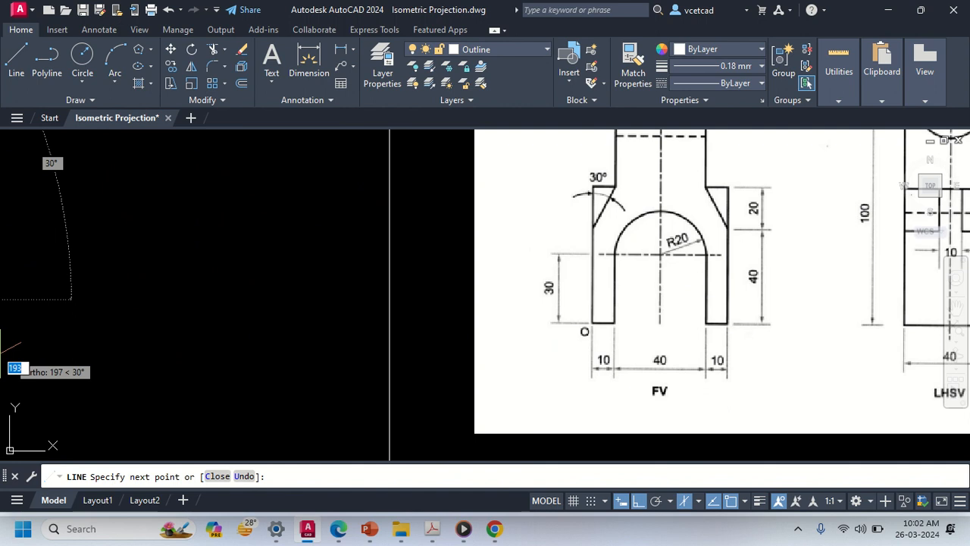
{"action": "middle_click_drag", "start_coordinate": [30, 360], "coordinate": [805, 353]}
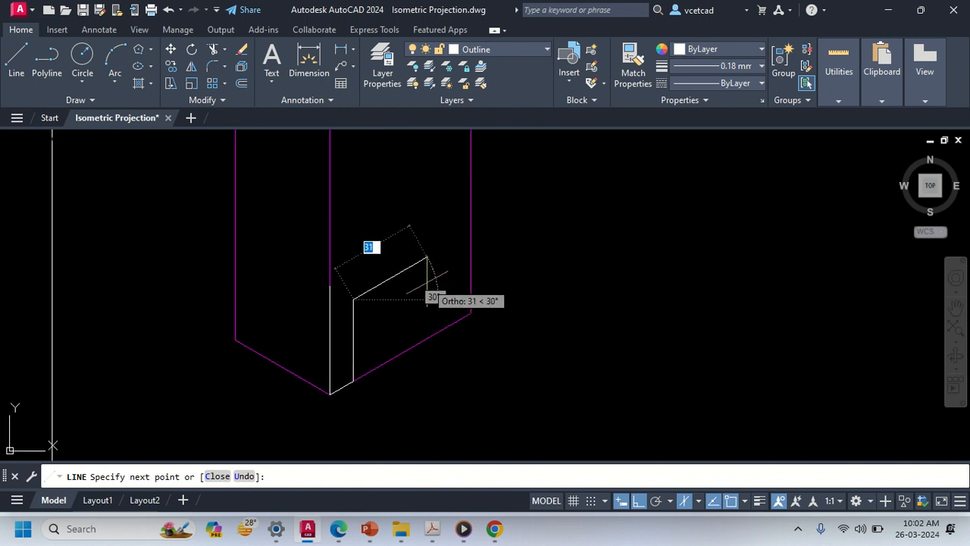
{"action": "type", "text": "40"}
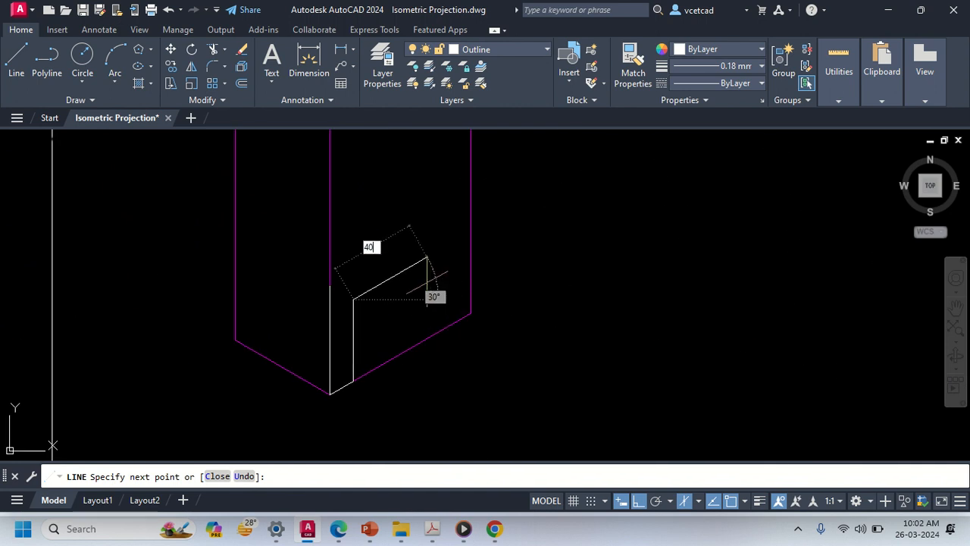
{"action": "key", "text": "Return"}
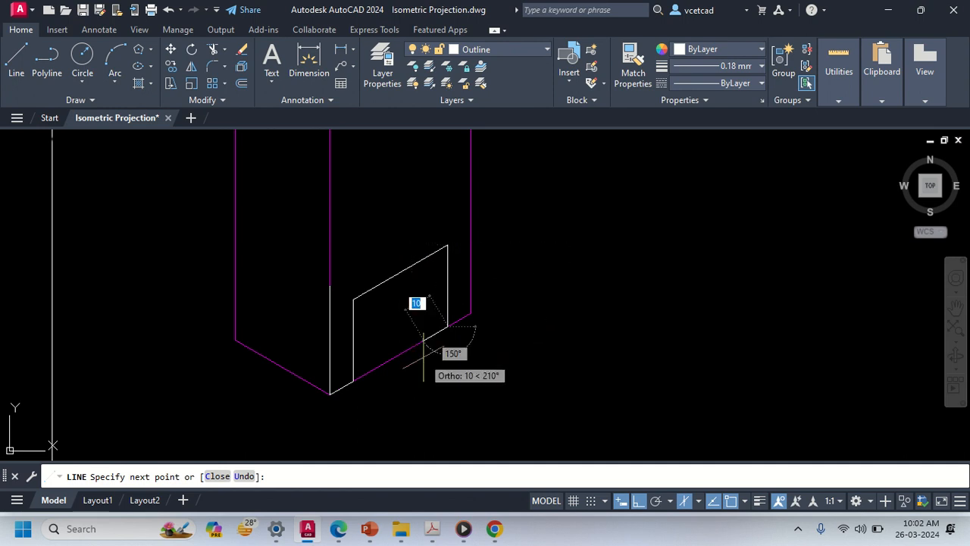
{"action": "left_click", "coordinate": [451, 327]}
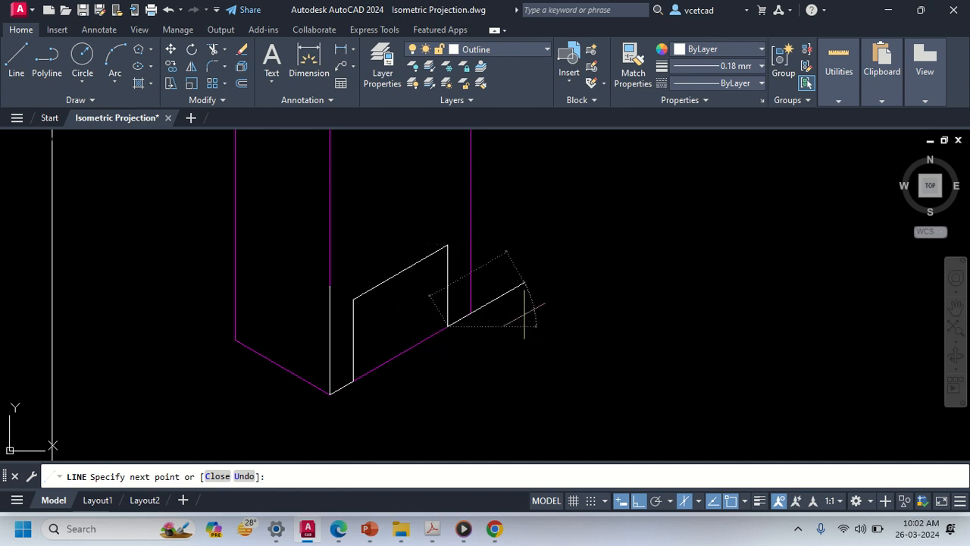
- Finish the second fork leg's outline along the base to the box's right corner, then 40 upward on the right edge
{"action": "left_click", "coordinate": [471, 312]}
{"action": "middle_click_drag", "start_coordinate": [500, 218], "coordinate": [498, 339]}
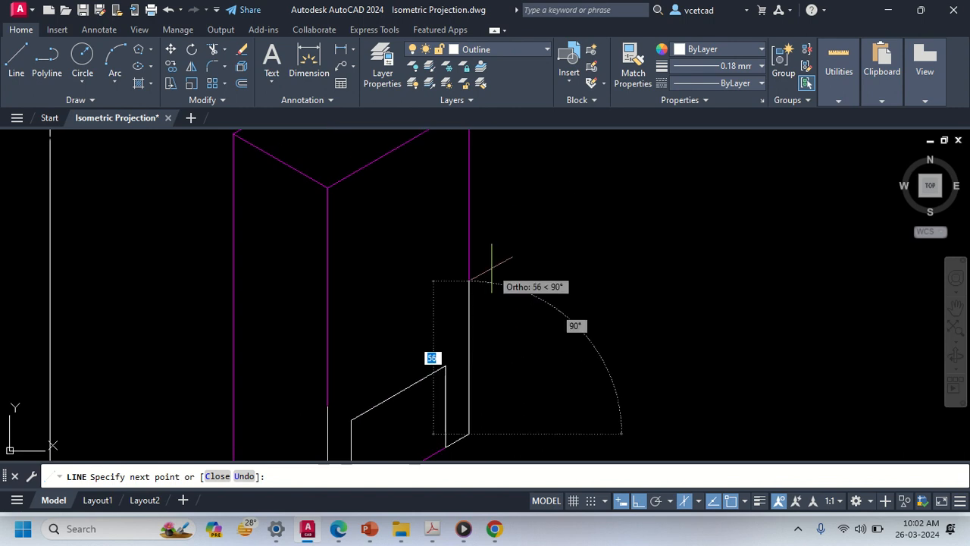
{"action": "type", "text": "40"}
{"action": "key", "text": "Return"}
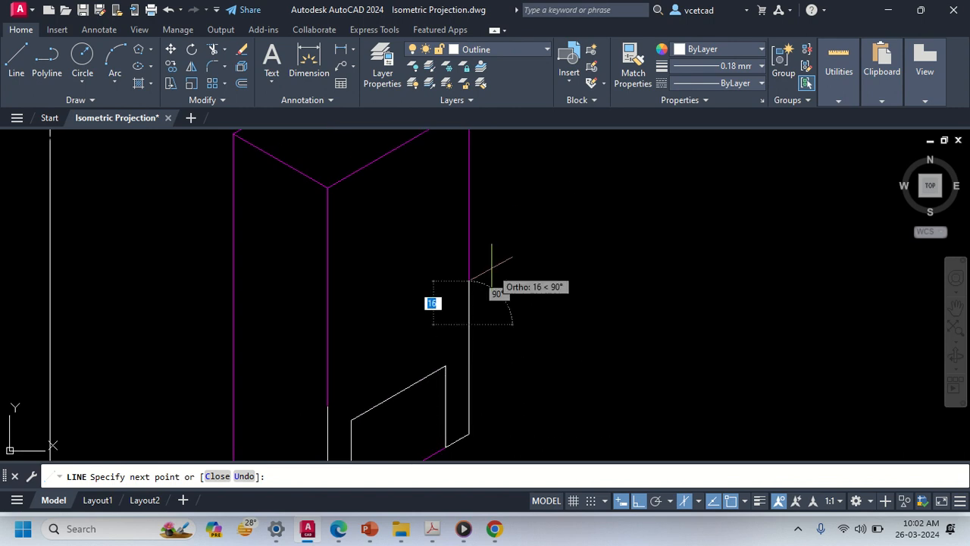
{"action": "key", "text": "Return"}
{"action": "middle_click_drag", "start_coordinate": [376, 409], "coordinate": [394, 332]}
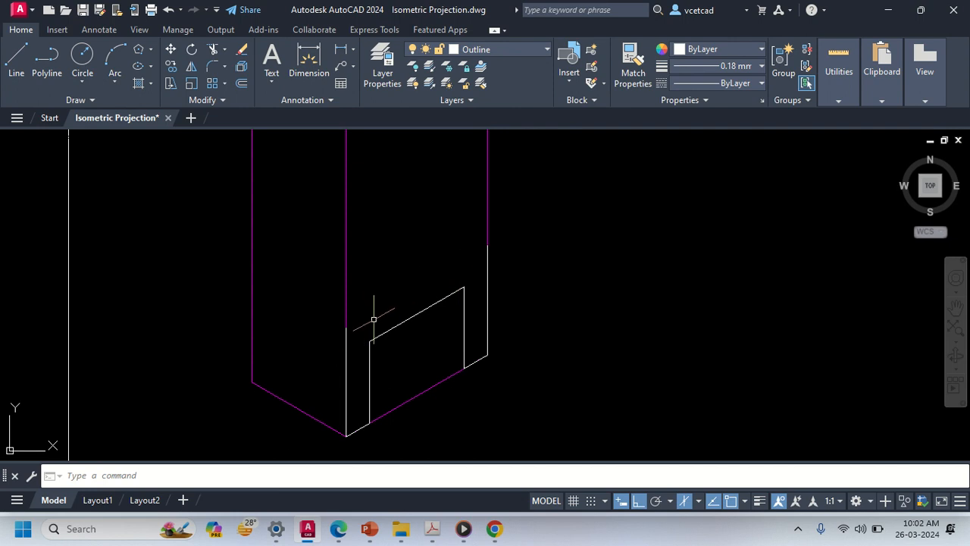
- Draw an isocircle of radius 20 in the right isoplane, centred on the midpoint of the line across the fork opening
{"action": "type", "text": "ell"}
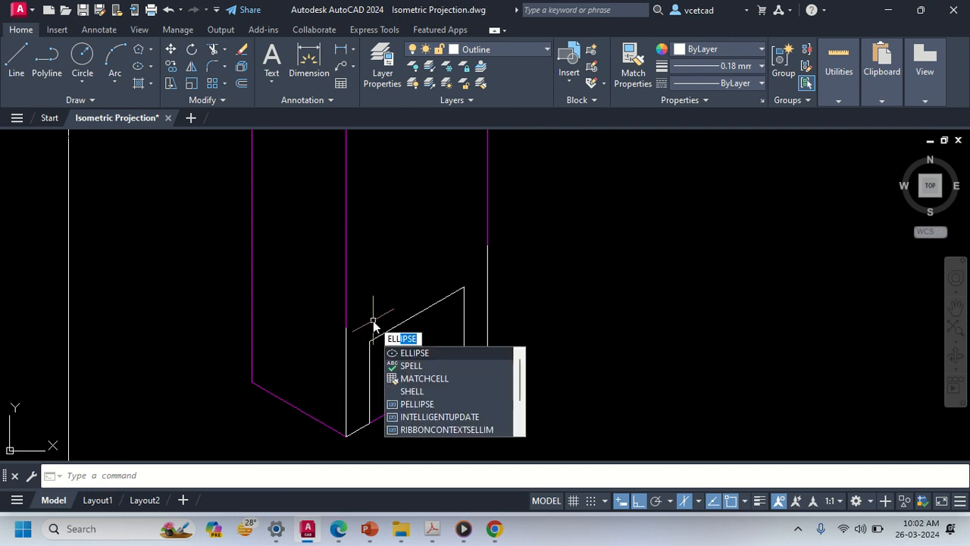
{"action": "left_click", "coordinate": [422, 353]}
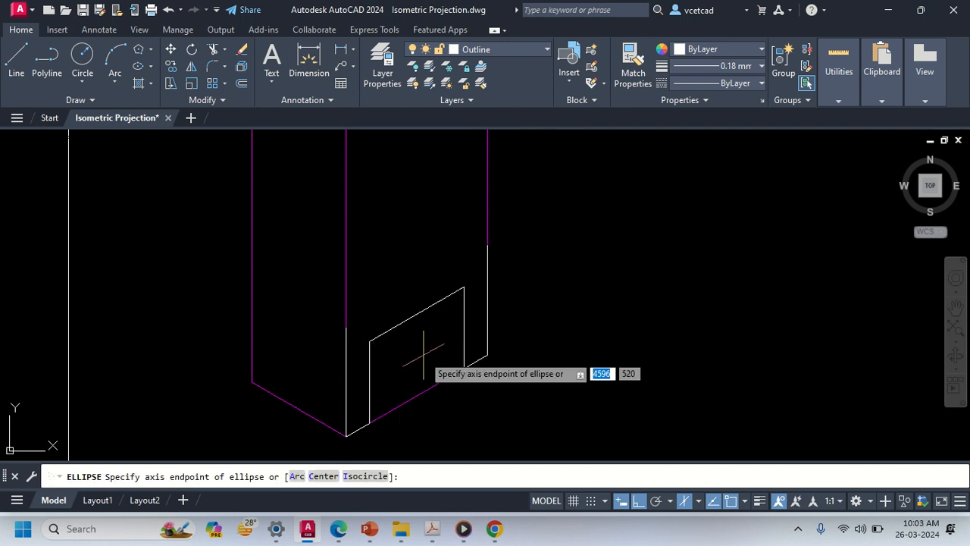
{"action": "type", "text": "i"}
{"action": "key", "text": "Return"}
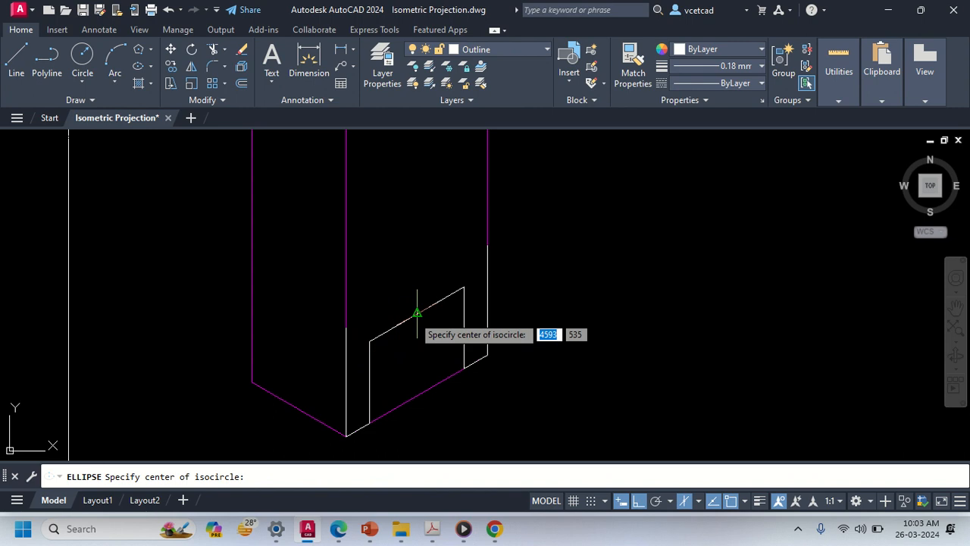
{"action": "left_click", "coordinate": [417, 313]}
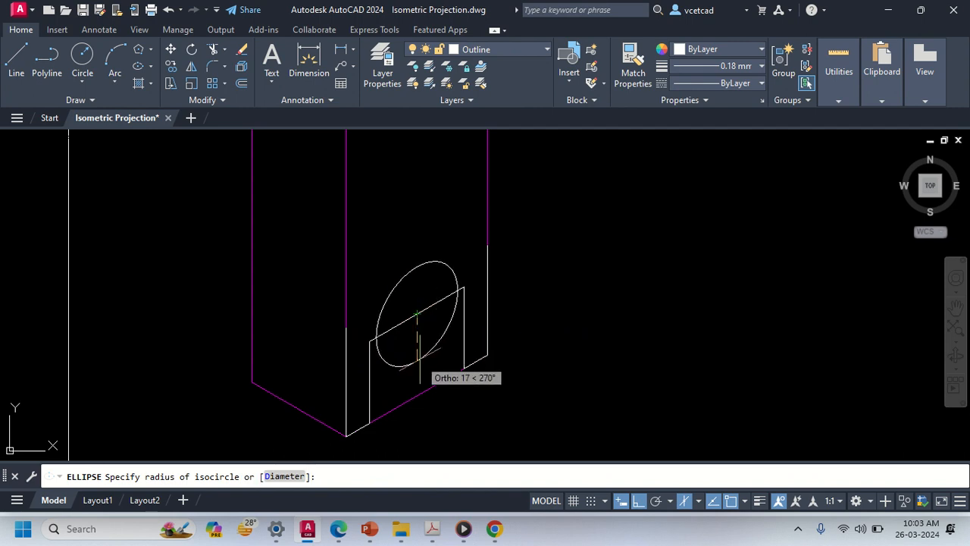
{"action": "left_click", "coordinate": [420, 359]}
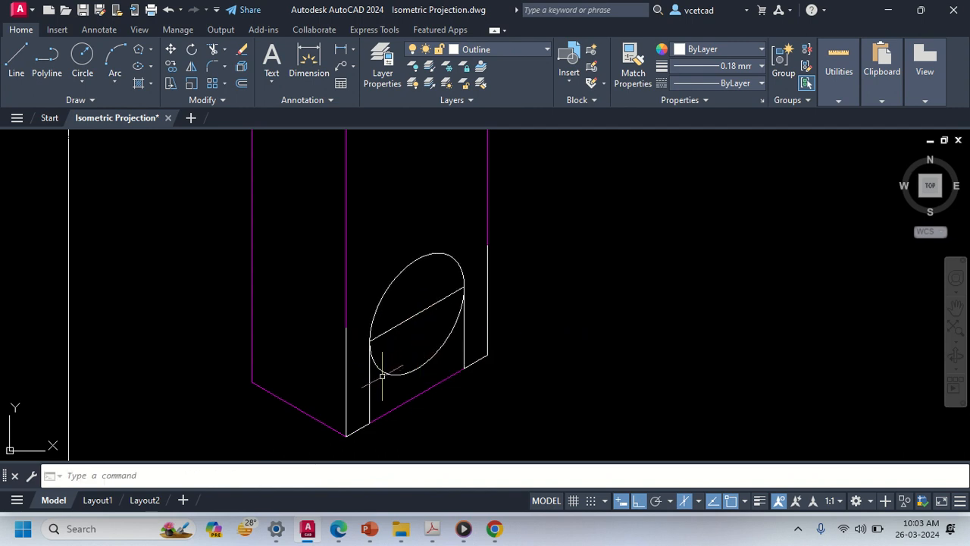
- Trim away the isocircle's lower half and the straight line across it, leaving the fork opening's arch
{"action": "key", "text": "Return"}
{"action": "left_click", "coordinate": [411, 387]}
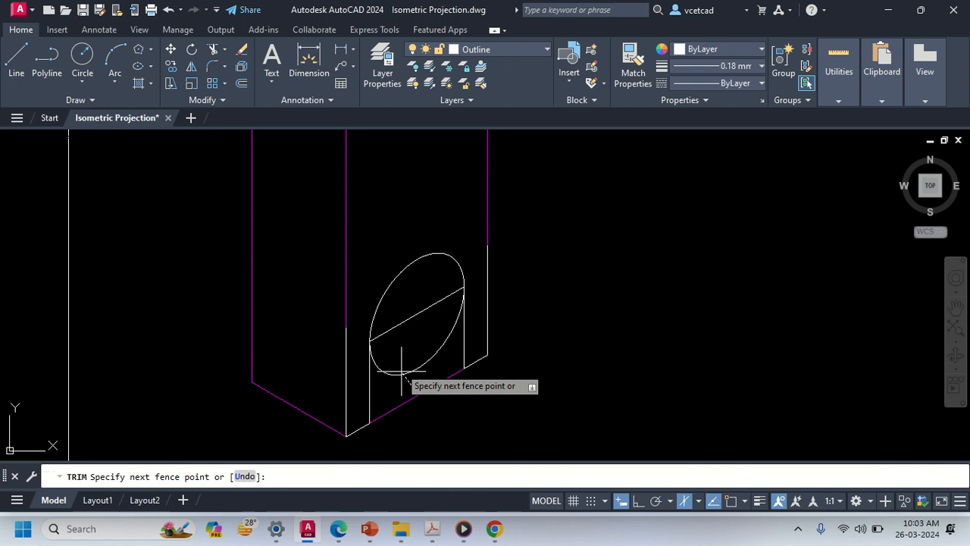
{"action": "left_click", "coordinate": [399, 366]}
{"action": "left_click", "coordinate": [400, 351]}
{"action": "left_click", "coordinate": [399, 326]}
{"action": "key", "text": "Return"}
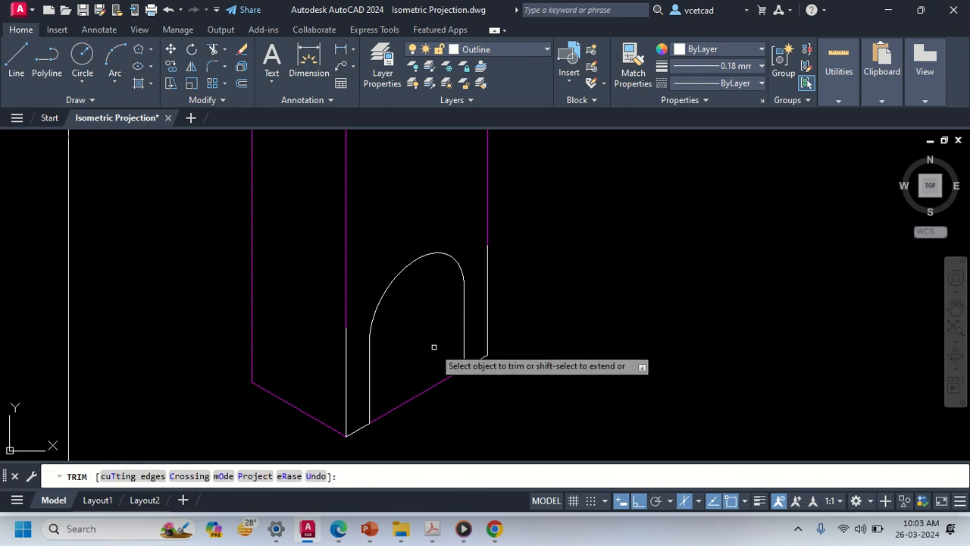
{"action": "key", "text": "Escape"}
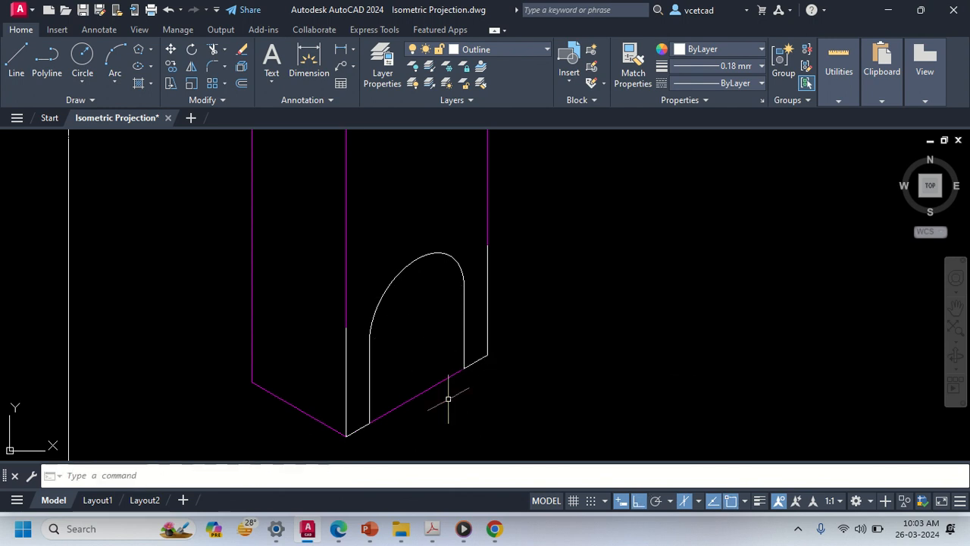
- Examine the front view of problem 03 for the dimensions of the fork and the upper block
{"action": "scroll", "coordinate": [614, 317], "scroll_direction": "down", "scroll_amount": 2}
{"action": "middle_click_drag", "start_coordinate": [681, 349], "coordinate": [604, 353]}
{"action": "scroll", "coordinate": [515, 338], "scroll_direction": "down", "scroll_amount": 1}
{"action": "scroll", "coordinate": [596, 363], "scroll_direction": "up", "scroll_amount": 4}
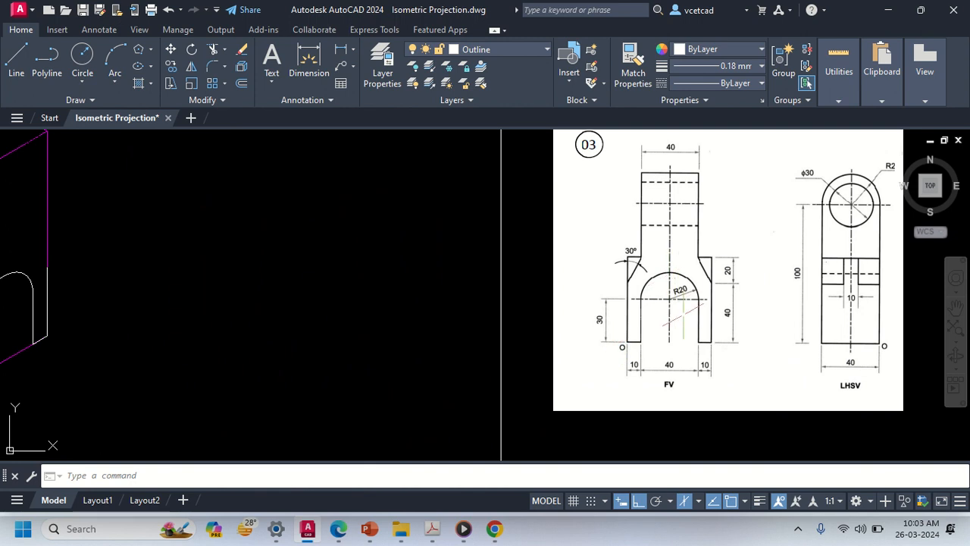
{"action": "middle_click_drag", "start_coordinate": [605, 288], "coordinate": [708, 318]}
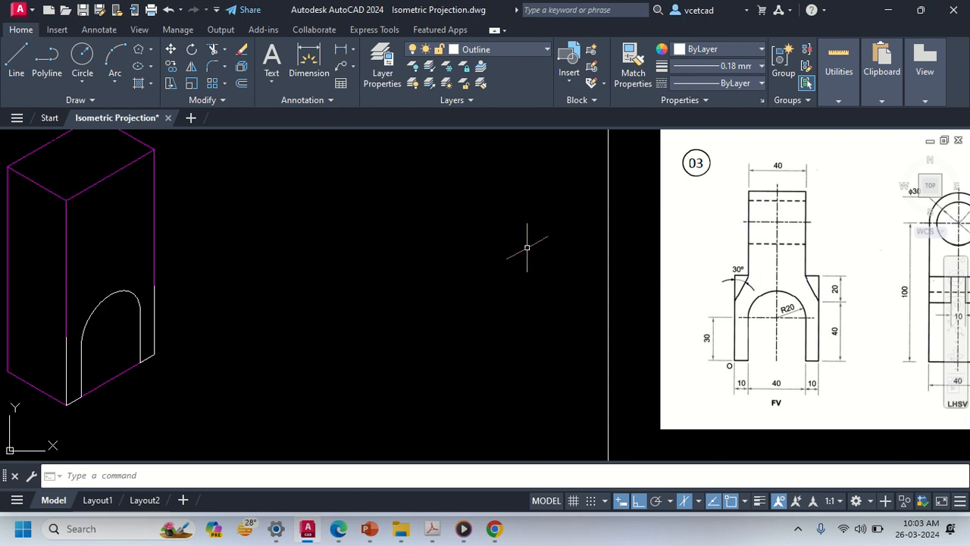
{"action": "middle_click_drag", "start_coordinate": [78, 243], "coordinate": [120, 273]}
{"action": "middle_click_drag", "start_coordinate": [779, 264], "coordinate": [548, 258]}
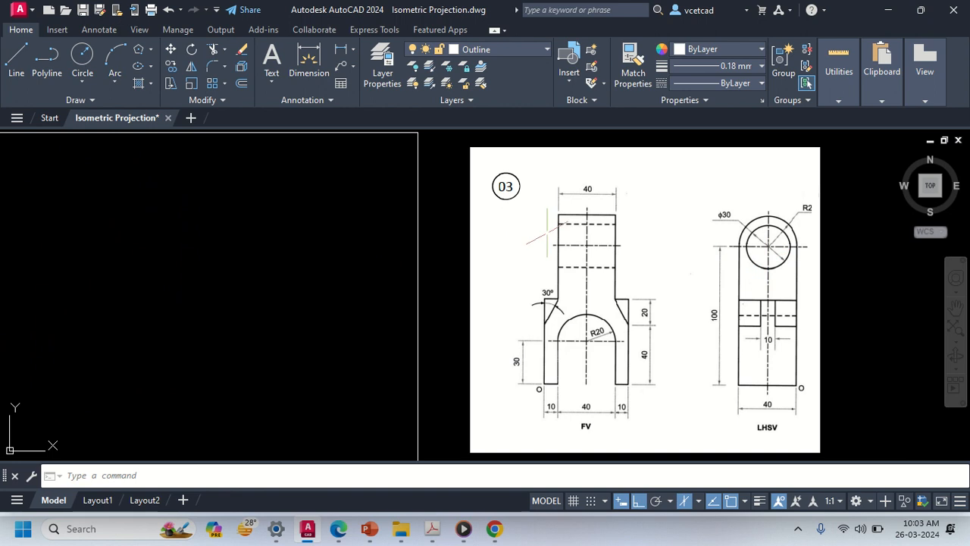
{"action": "scroll", "coordinate": [572, 203], "scroll_direction": "up", "scroll_amount": 2}
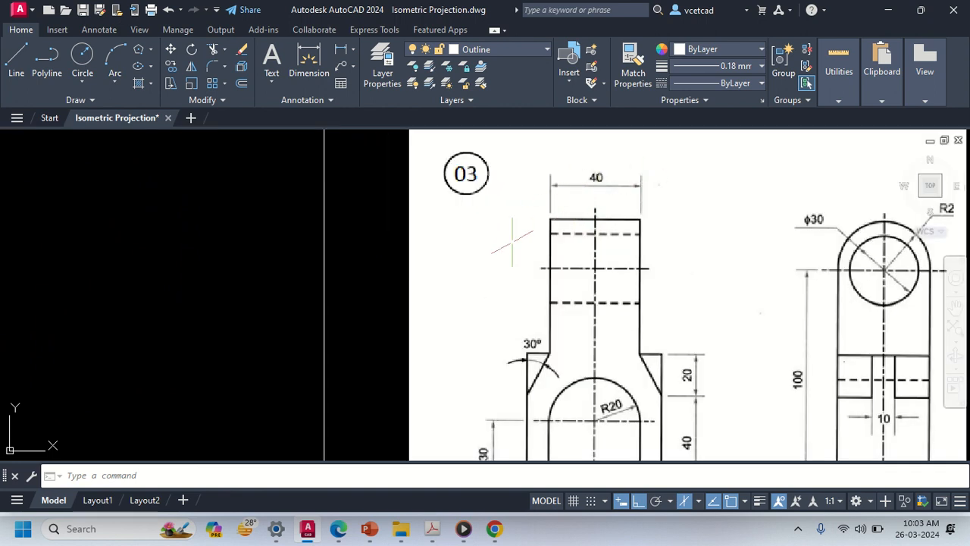
{"action": "middle_click_drag", "start_coordinate": [332, 298], "coordinate": [531, 310]}
{"action": "middle_click_drag", "start_coordinate": [190, 346], "coordinate": [524, 345]}
{"action": "scroll", "coordinate": [61, 286], "scroll_direction": "down", "scroll_amount": 2}
{"action": "middle_click_drag", "start_coordinate": [141, 307], "coordinate": [309, 325]}
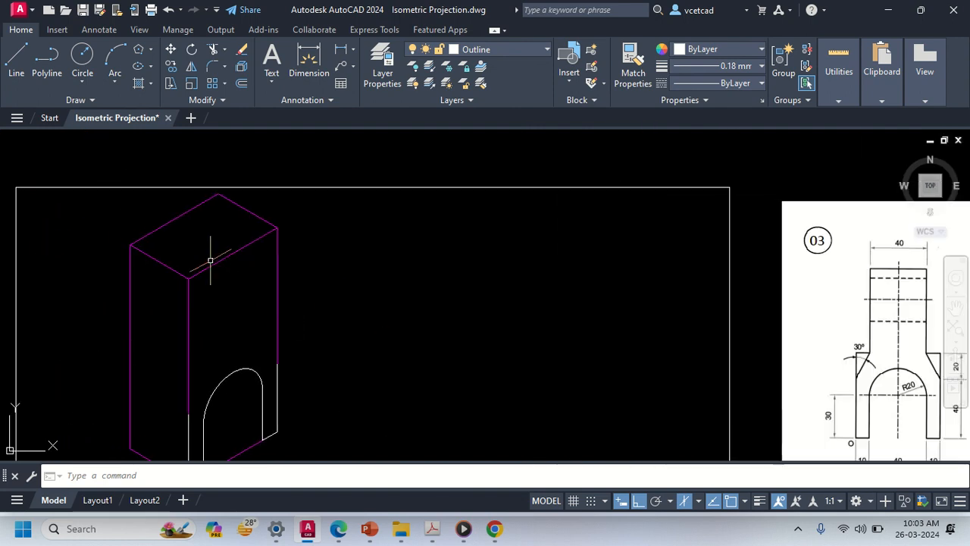
- Draw a 40 long line across the box's top face, joining the midpoints of its two long edges
{"action": "type", "text": "l"}
{"action": "key", "text": "Return"}
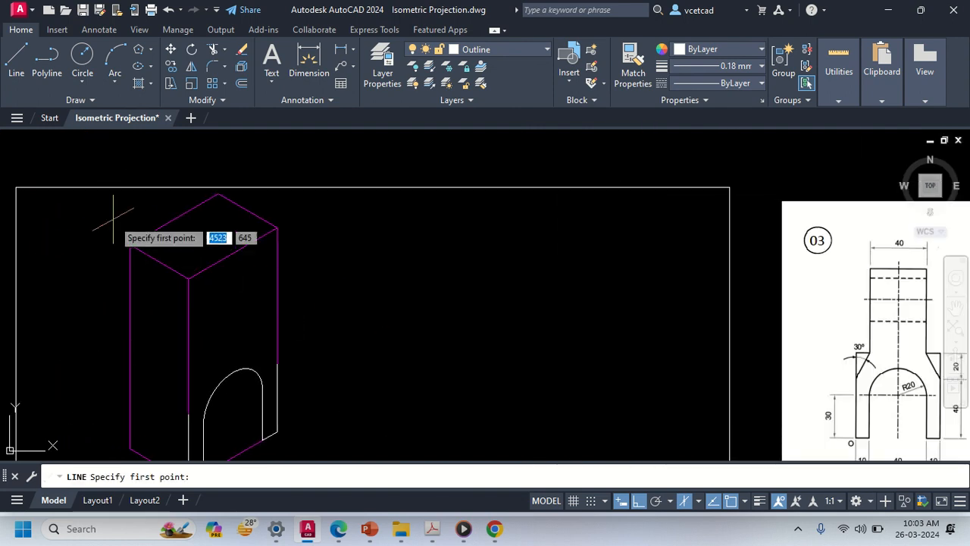
{"action": "left_click", "coordinate": [174, 219]}
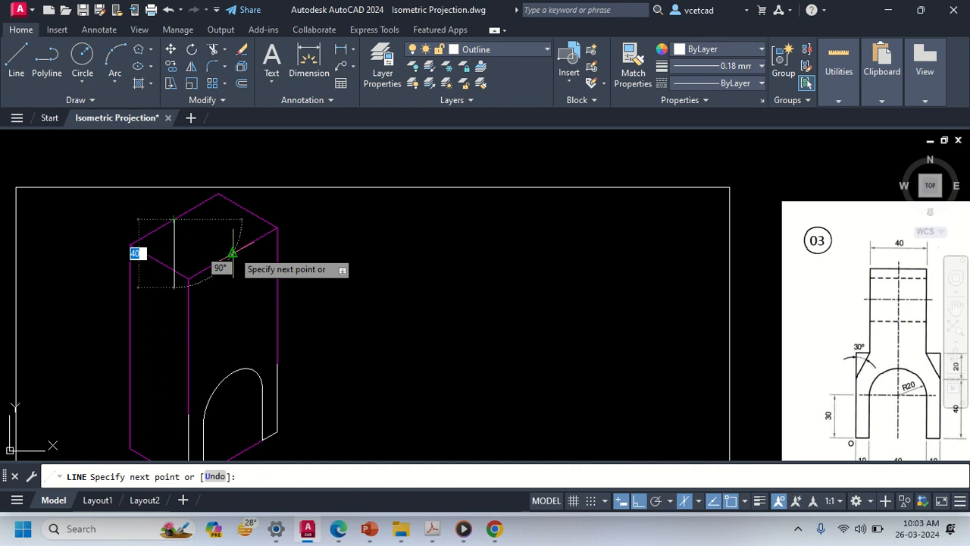
{"action": "key", "text": "Escape"}
- Compare the upper block's width in the front view with the hole and rounded end in the side view
{"action": "middle_click_drag", "start_coordinate": [185, 254], "coordinate": [223, 253]}
{"action": "scroll", "coordinate": [381, 265], "scroll_direction": "down", "scroll_amount": 2}
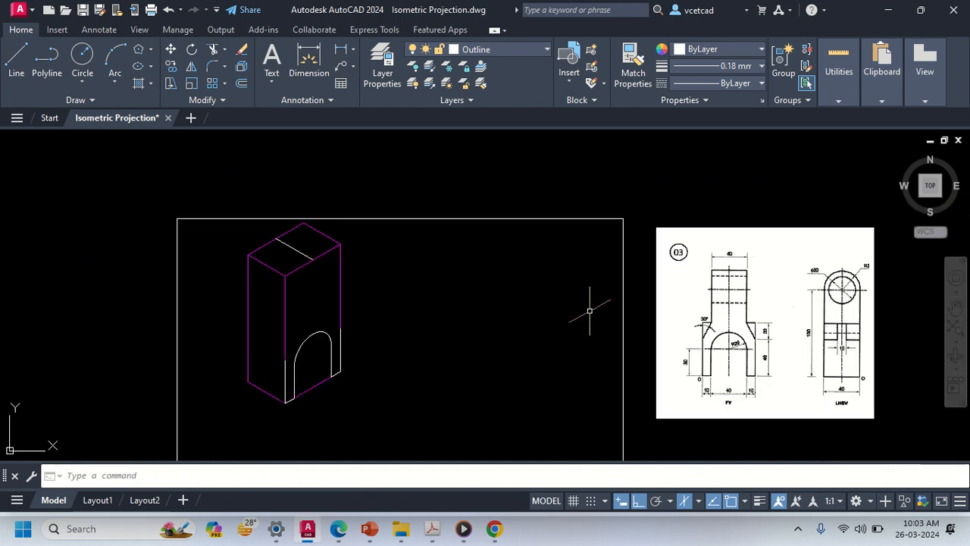
{"action": "middle_click_drag", "start_coordinate": [746, 320], "coordinate": [656, 309]}
{"action": "scroll", "coordinate": [654, 273], "scroll_direction": "up", "scroll_amount": 2}
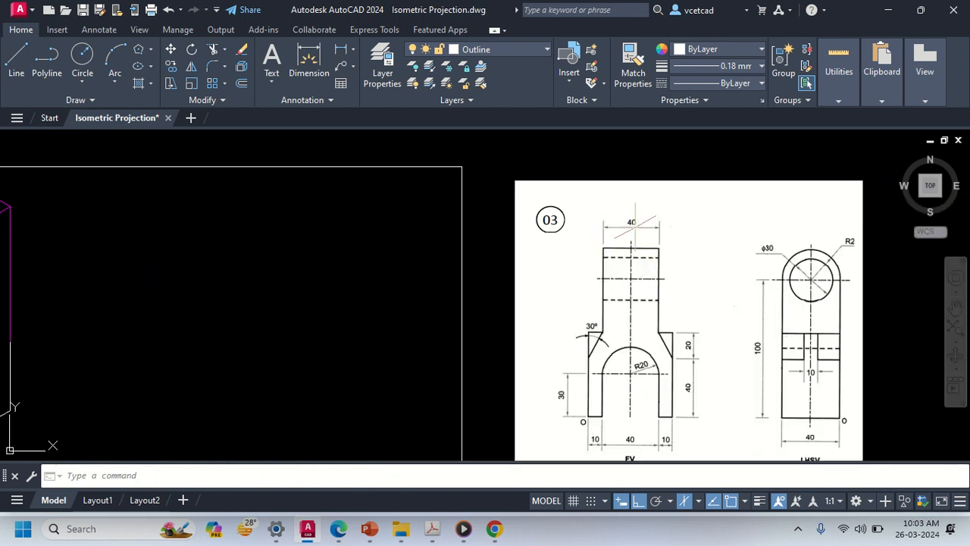
{"action": "scroll", "coordinate": [598, 273], "scroll_direction": "up", "scroll_amount": 3}
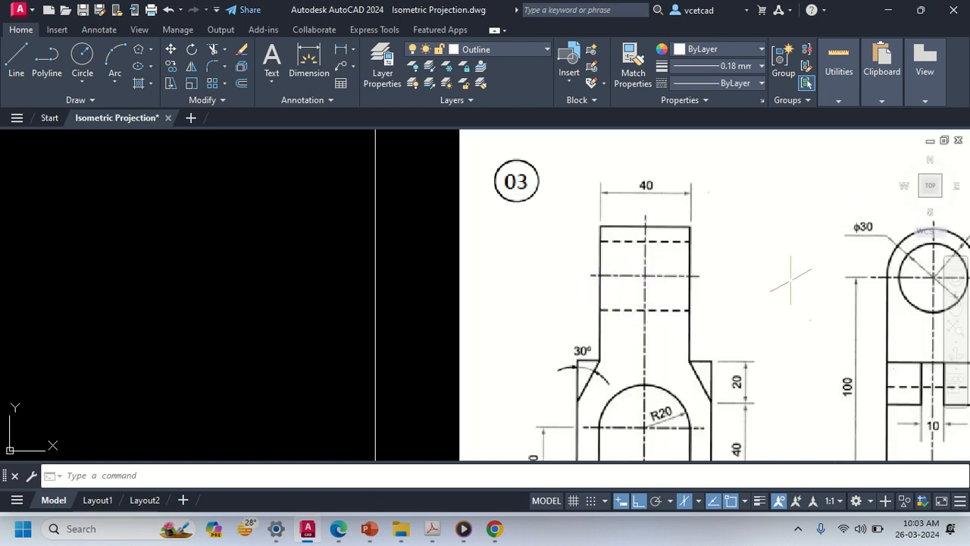
{"action": "middle_click_drag", "start_coordinate": [791, 271], "coordinate": [619, 284]}
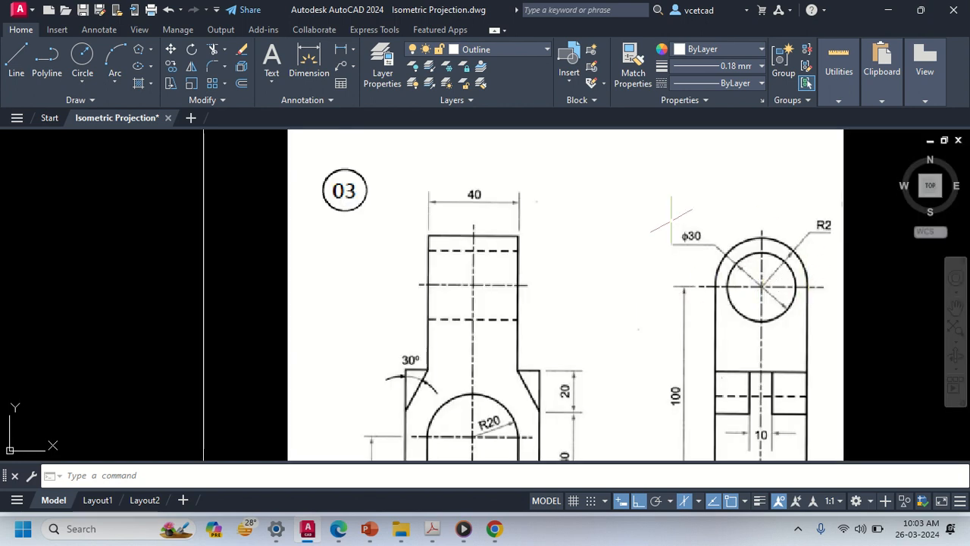
{"action": "scroll", "coordinate": [540, 294], "scroll_direction": "down", "scroll_amount": 4}
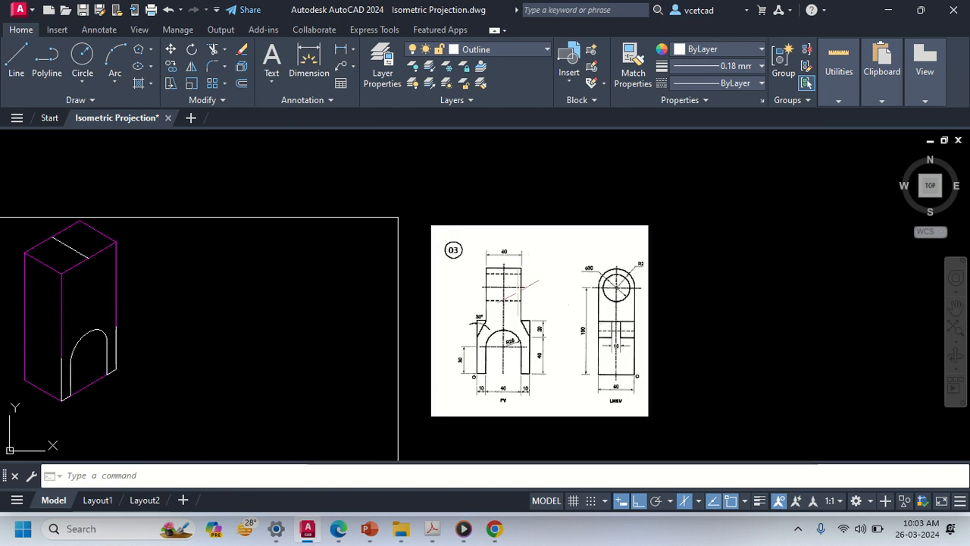
{"action": "scroll", "coordinate": [320, 310], "scroll_direction": "up", "scroll_amount": 5}
{"action": "middle_click_drag", "start_coordinate": [664, 312], "coordinate": [408, 340]}
{"action": "middle_click_drag", "start_coordinate": [135, 353], "coordinate": [379, 356]}
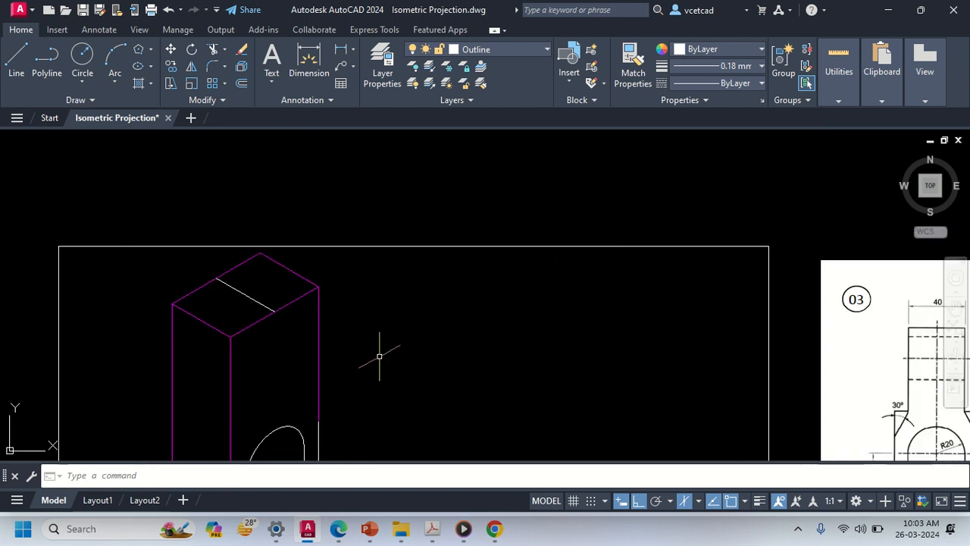
- From the midpoint of the top face's centre line, draw 20 towards the box's left side along the 30° axis, then 20 straight down
{"action": "type", "text": "l"}
{"action": "key", "text": "Return"}
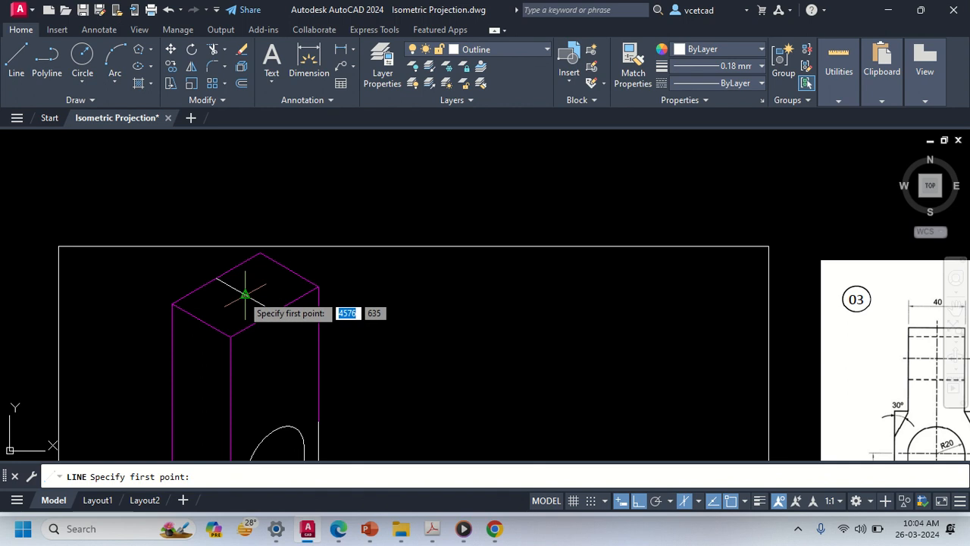
{"action": "left_click", "coordinate": [245, 294]}
{"action": "type", "text": "2"}
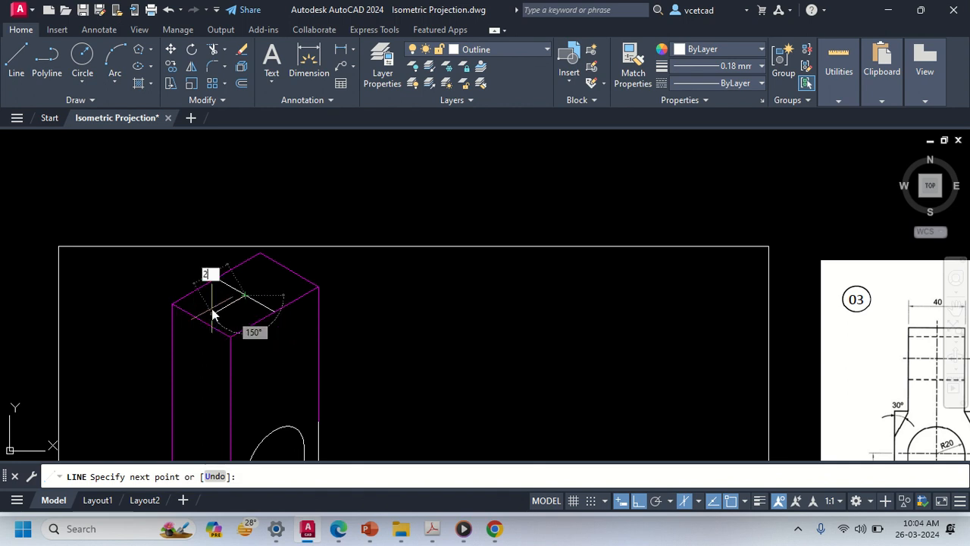
{"action": "type", "text": "0"}
{"action": "key", "text": "Return"}
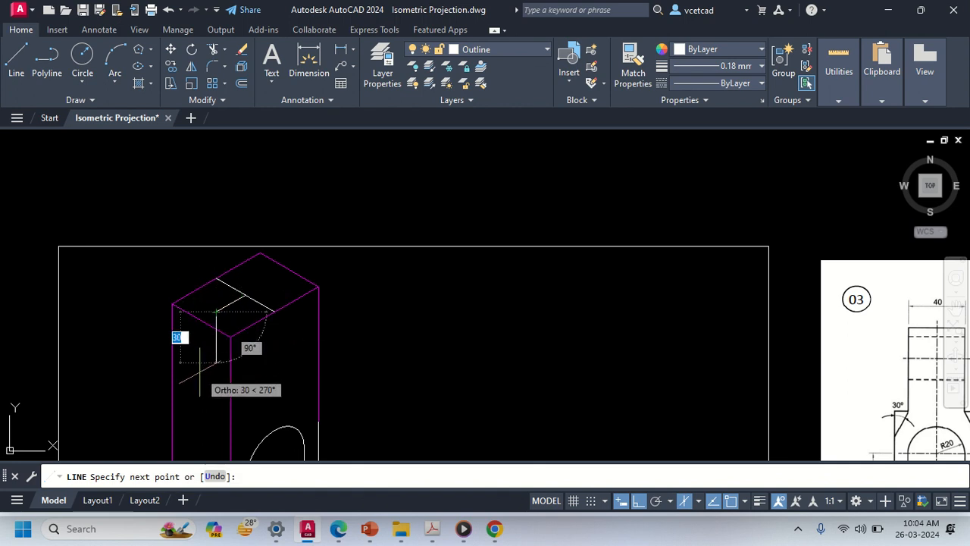
{"action": "middle_click_drag", "start_coordinate": [534, 394], "coordinate": [248, 377]}
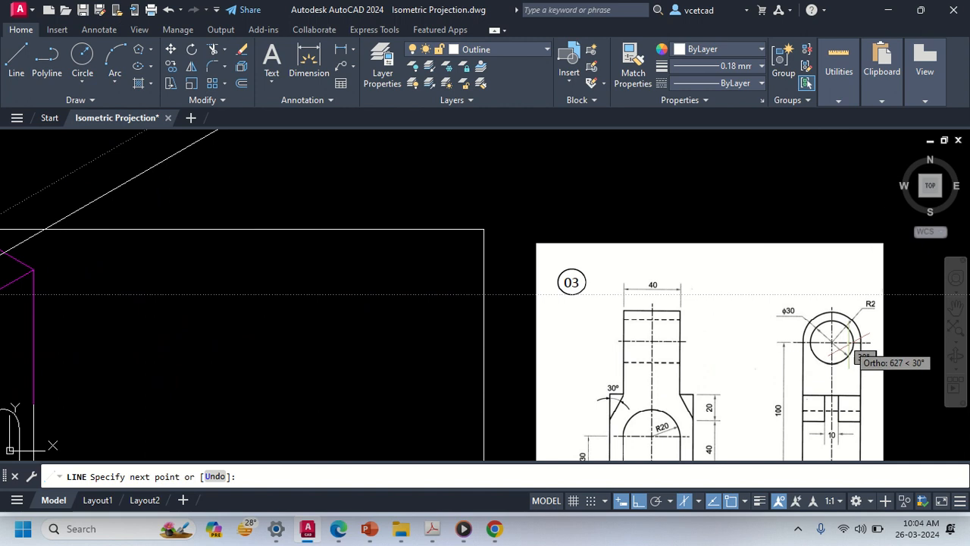
{"action": "scroll", "coordinate": [816, 330], "scroll_direction": "up", "scroll_amount": 2}
{"action": "middle_click_drag", "start_coordinate": [816, 330], "coordinate": [701, 338]}
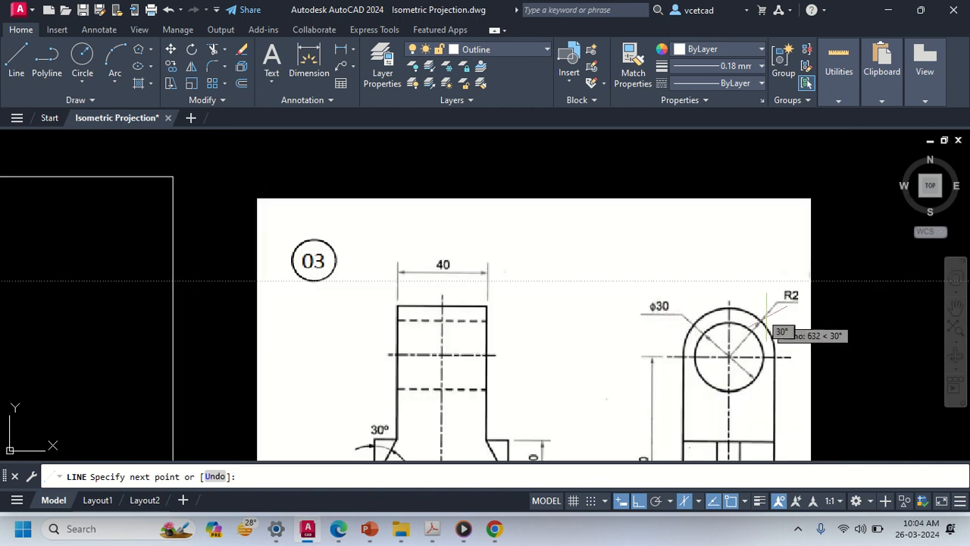
{"action": "mouse_move", "coordinate": [83, 417]}
{"action": "middle_mouse_down"}
{"action": "mouse_move", "coordinate": [710, 346]}
{"action": "mouse_move", "coordinate": [777, 326]}
{"action": "middle_mouse_up"}
{"action": "middle_click_drag", "start_coordinate": [113, 324], "coordinate": [515, 307]}
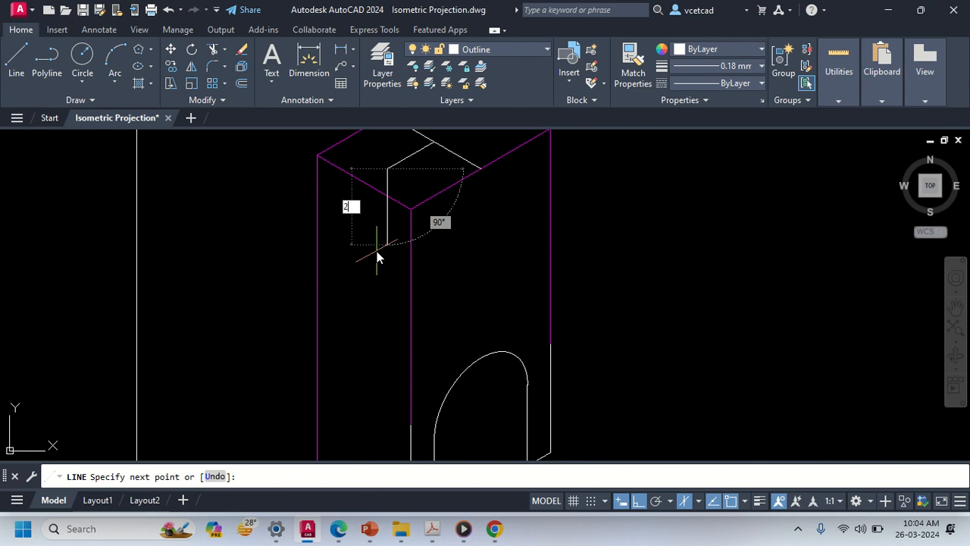
{"action": "key", "text": "Escape"}
- Move the two new locating lines to the layer with the red dashed centre linetype
{"action": "middle_click_drag", "start_coordinate": [408, 249], "coordinate": [395, 307]}
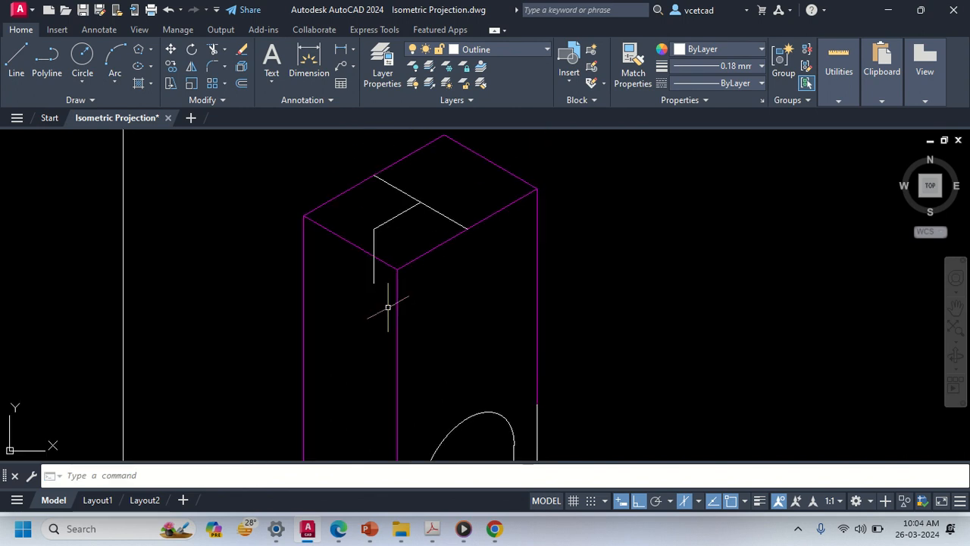
{"action": "left_click", "coordinate": [375, 246]}
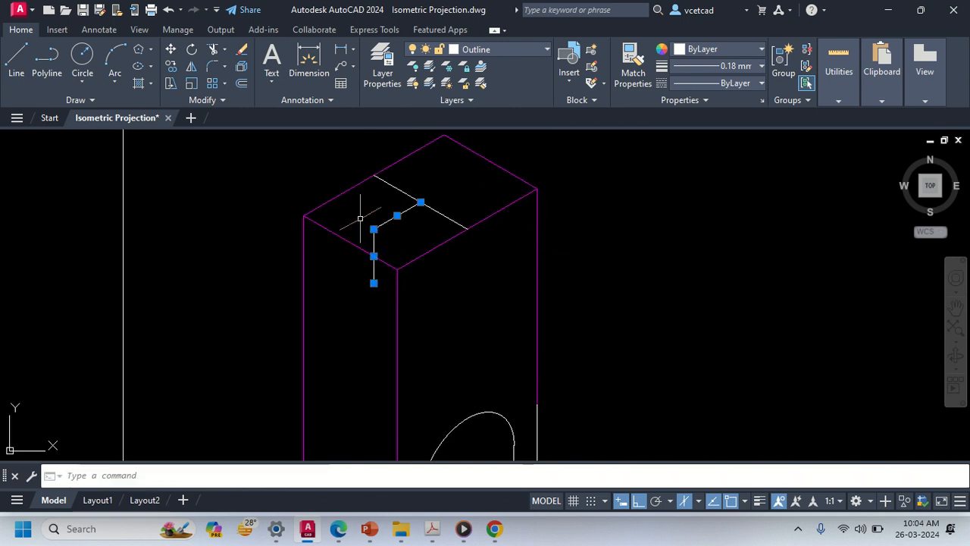
{"action": "left_click", "coordinate": [483, 52]}
{"action": "left_click", "coordinate": [489, 82]}
{"action": "key", "text": "Escape"}
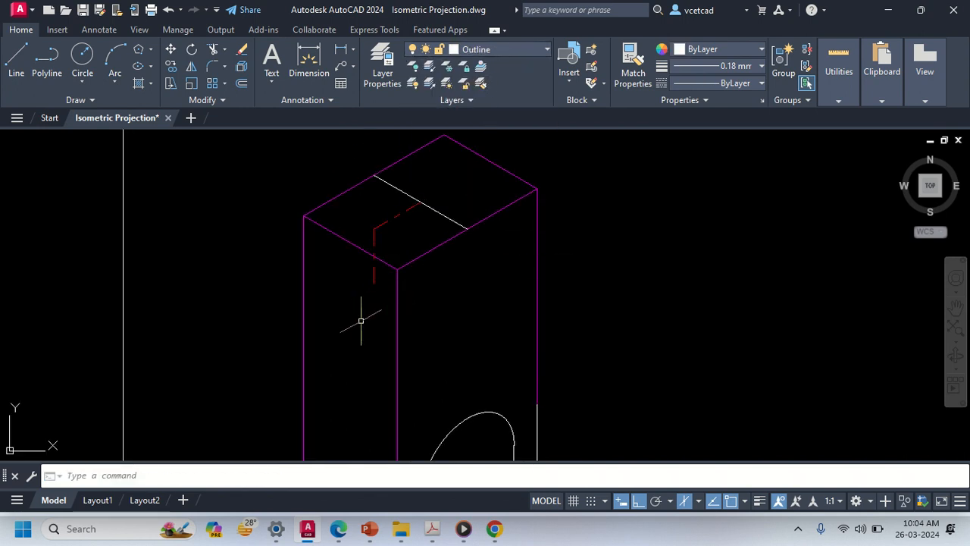
- Draw a radius 20 isometric circle on the left isoplane, centred at the lower end of the vertical centre line
{"action": "type", "text": "ell"}
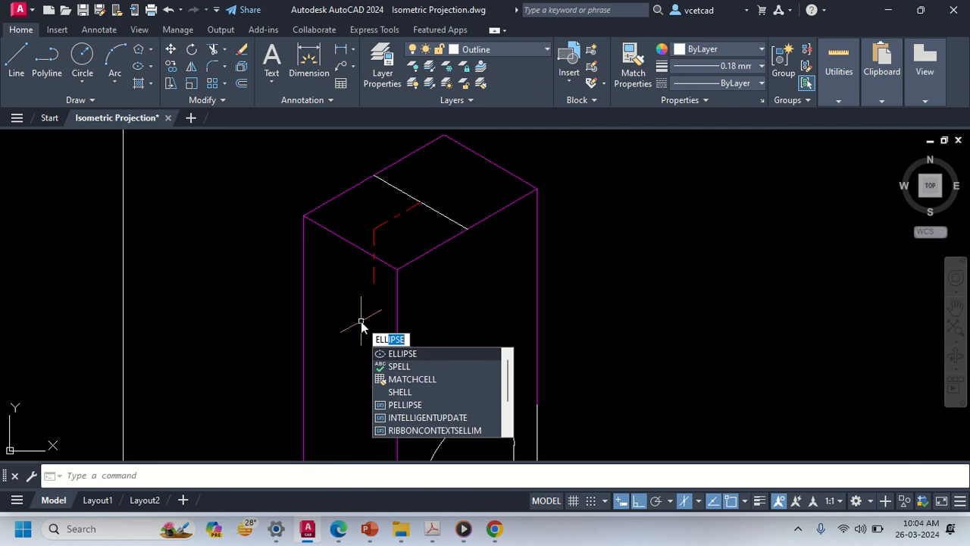
{"action": "left_click", "coordinate": [424, 354]}
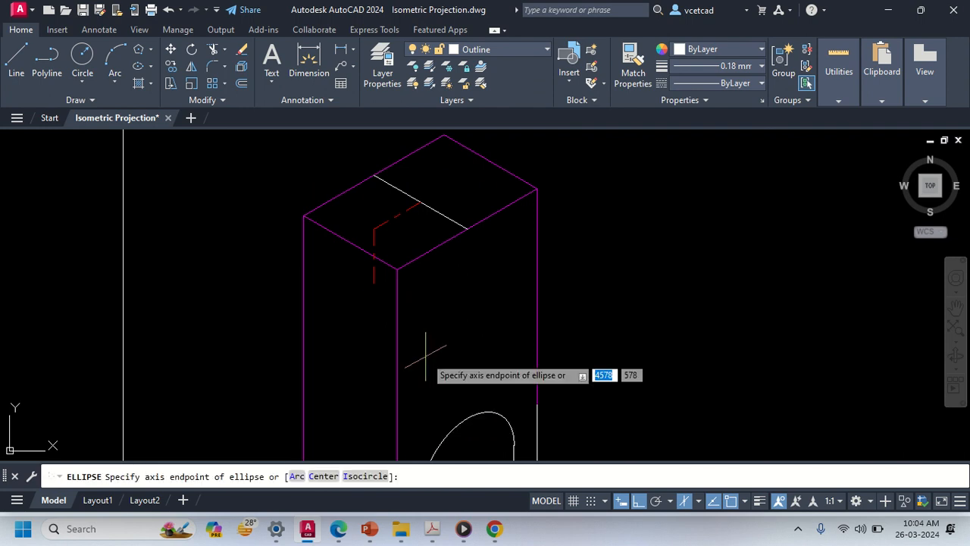
{"action": "type", "text": "i"}
{"action": "key", "text": "Return"}
{"action": "left_click", "coordinate": [374, 283]}
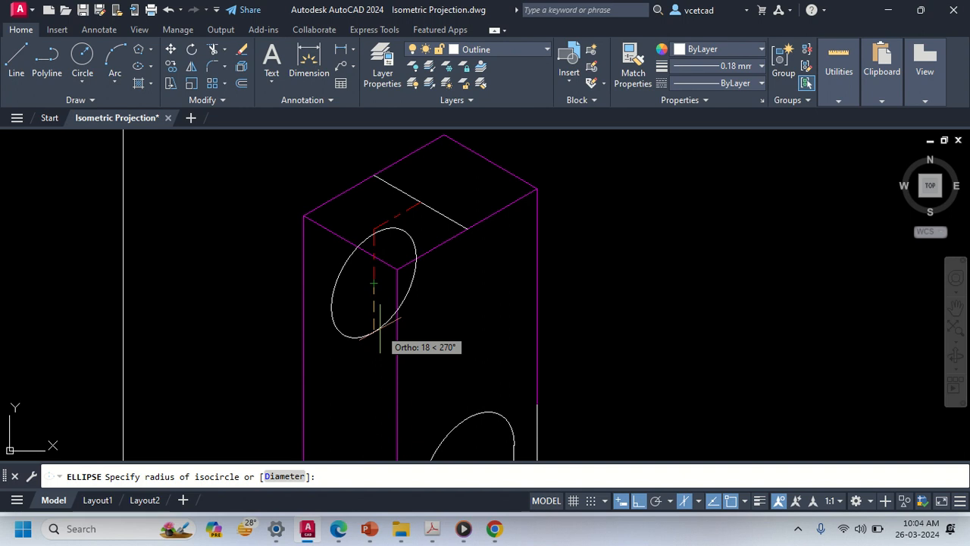
{"action": "key", "text": "F5"}
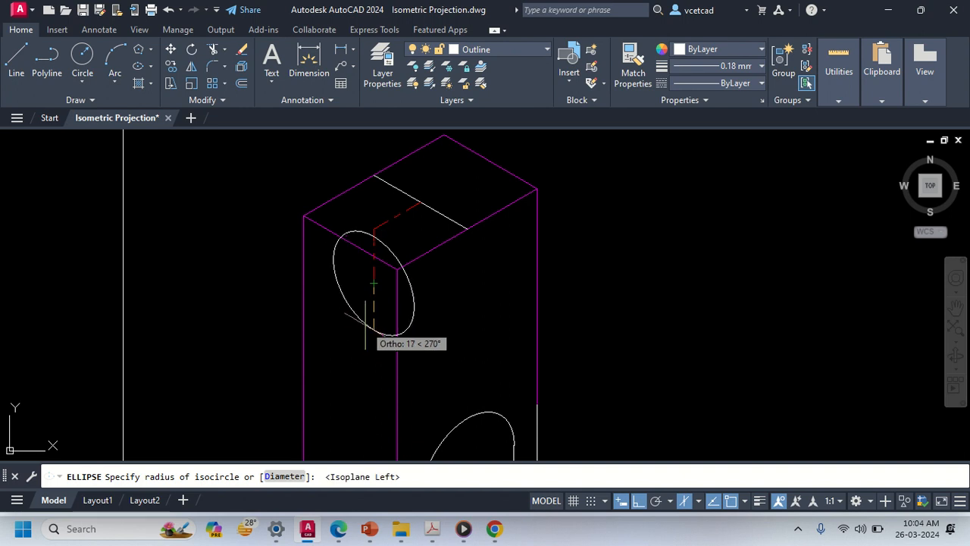
{"action": "middle_click_drag", "start_coordinate": [622, 364], "coordinate": [88, 348]}
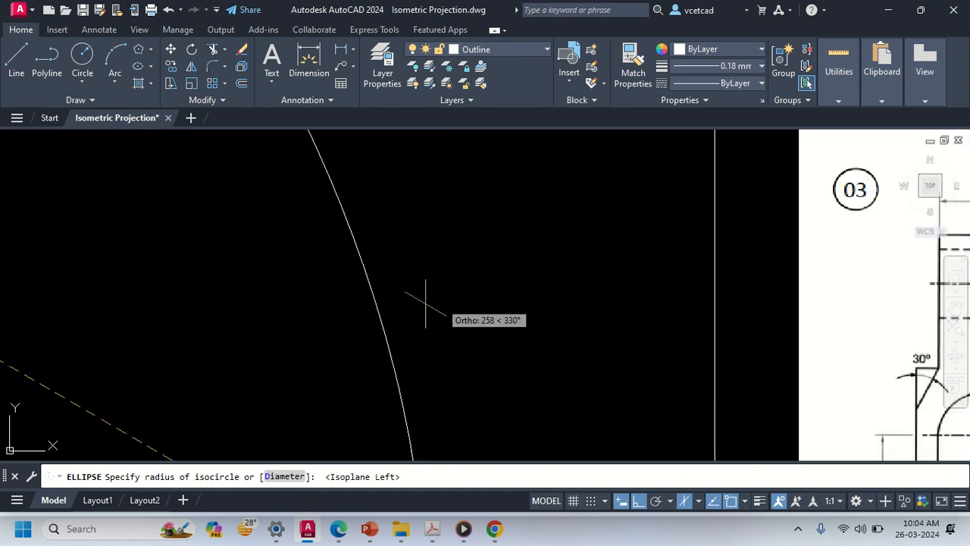
{"action": "scroll", "coordinate": [446, 300], "scroll_direction": "down", "scroll_amount": 2}
{"action": "middle_click_drag", "start_coordinate": [704, 327], "coordinate": [485, 323]}
{"action": "scroll", "coordinate": [733, 275], "scroll_direction": "up", "scroll_amount": 2}
{"action": "middle_click_drag", "start_coordinate": [733, 275], "coordinate": [619, 294]}
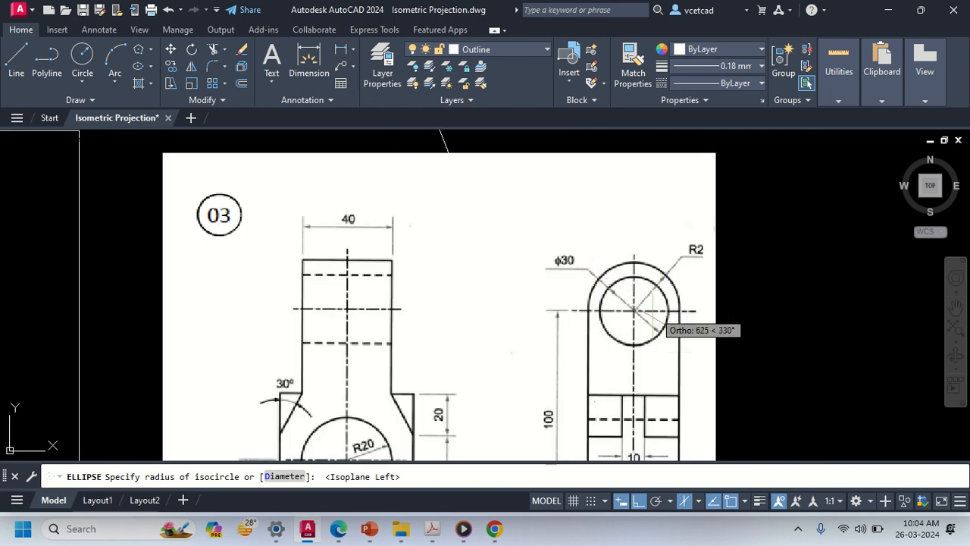
{"action": "middle_click_drag", "start_coordinate": [98, 300], "coordinate": [836, 296]}
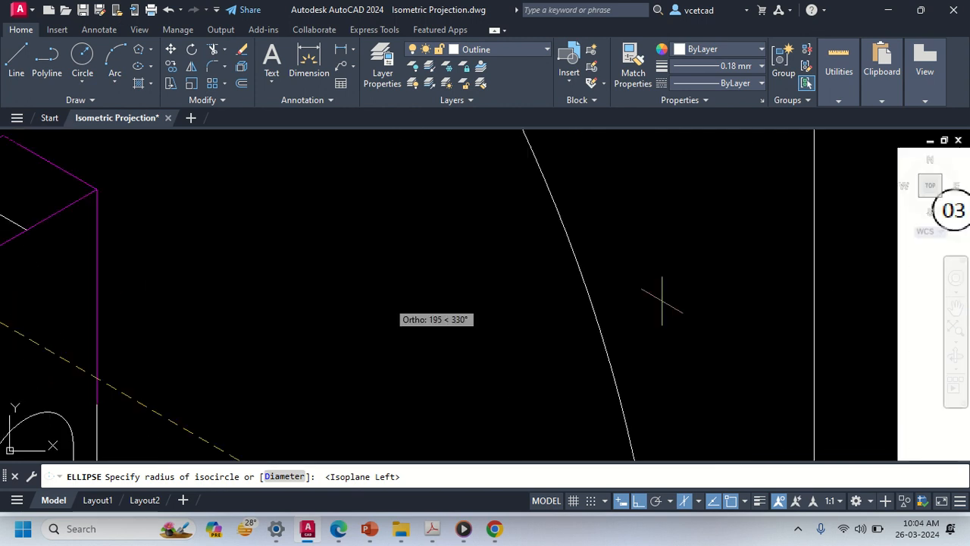
{"action": "scroll", "coordinate": [115, 321], "scroll_direction": "down", "scroll_amount": 2}
{"action": "middle_click_drag", "start_coordinate": [70, 350], "coordinate": [235, 350]}
{"action": "scroll", "coordinate": [246, 344], "scroll_direction": "up", "scroll_amount": 2}
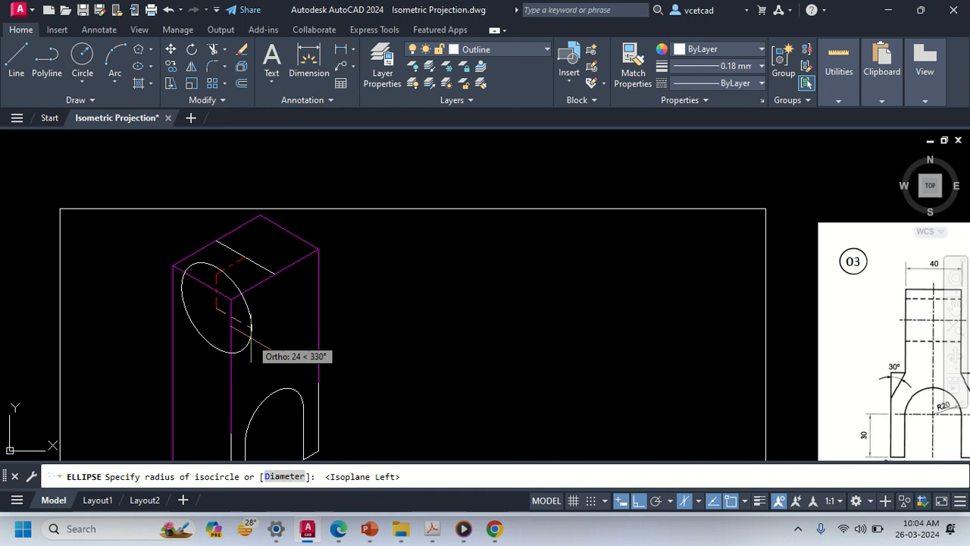
{"action": "type", "text": "20"}
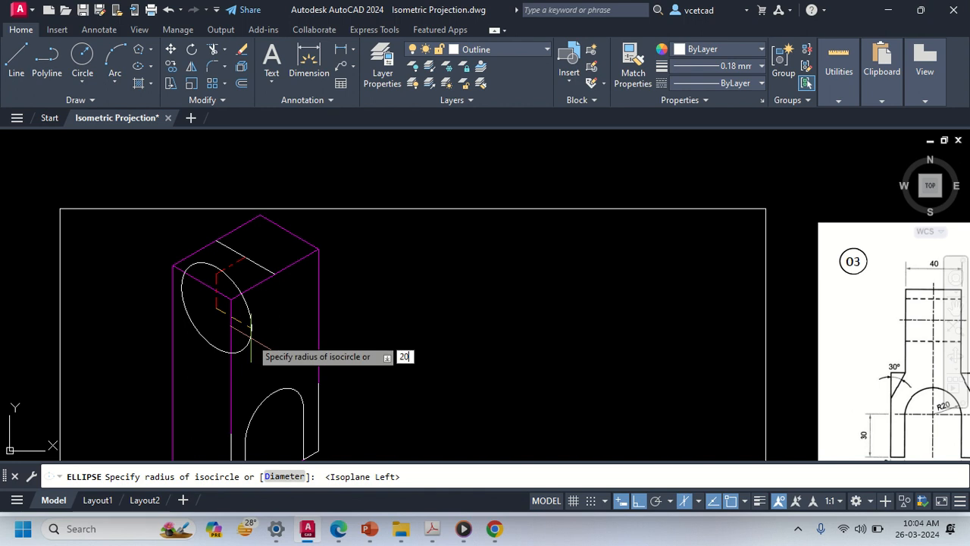
{"action": "key", "text": "Return"}
{"action": "scroll", "coordinate": [253, 341], "scroll_direction": "up", "scroll_amount": 3}
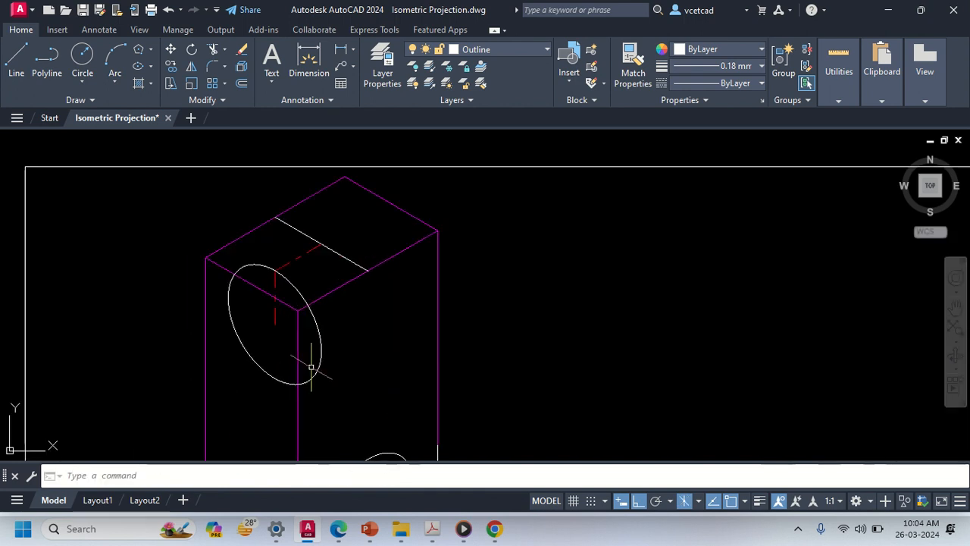
{"action": "type", "text": "c"}
{"action": "key", "text": "Return"}
{"action": "key", "text": "Escape"}
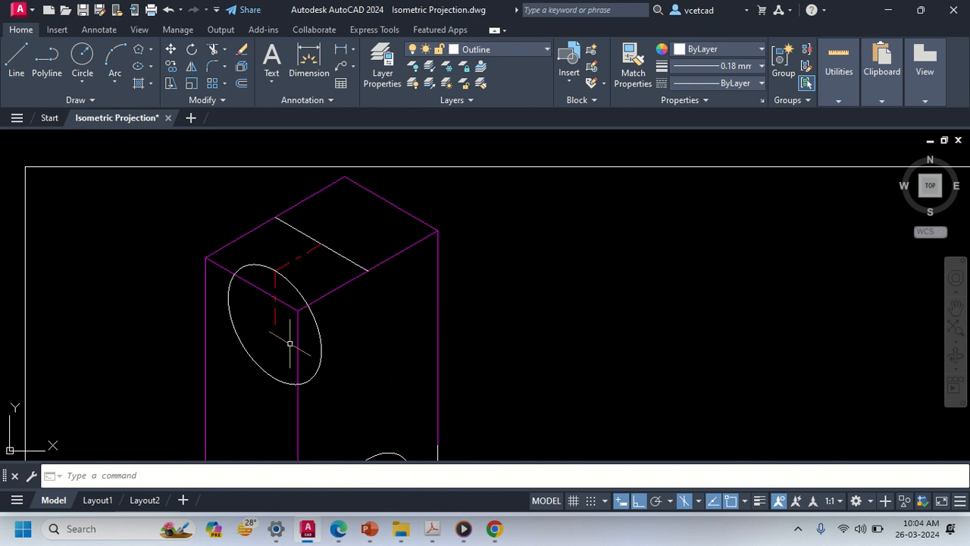
- Draw a concentric radius 15 isometric circle for the hole on the left isoplane
{"action": "type", "text": "ell"}
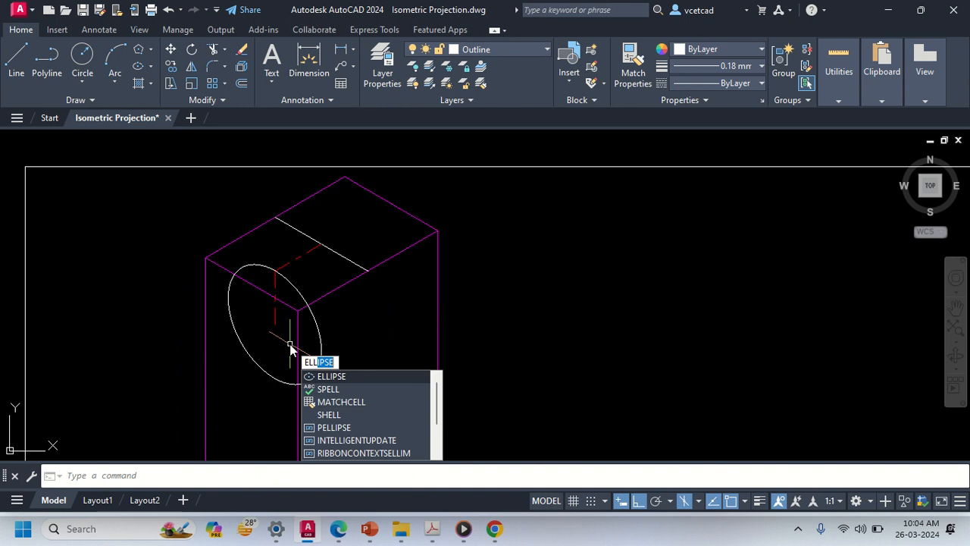
{"action": "left_click", "coordinate": [381, 391]}
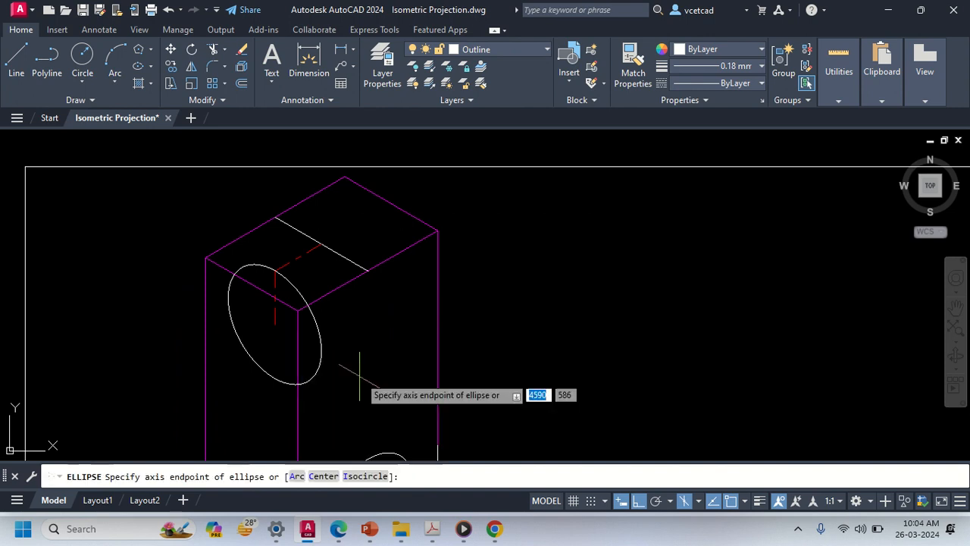
{"action": "type", "text": "i"}
{"action": "key", "text": "Return"}
{"action": "left_click", "coordinate": [274, 324]}
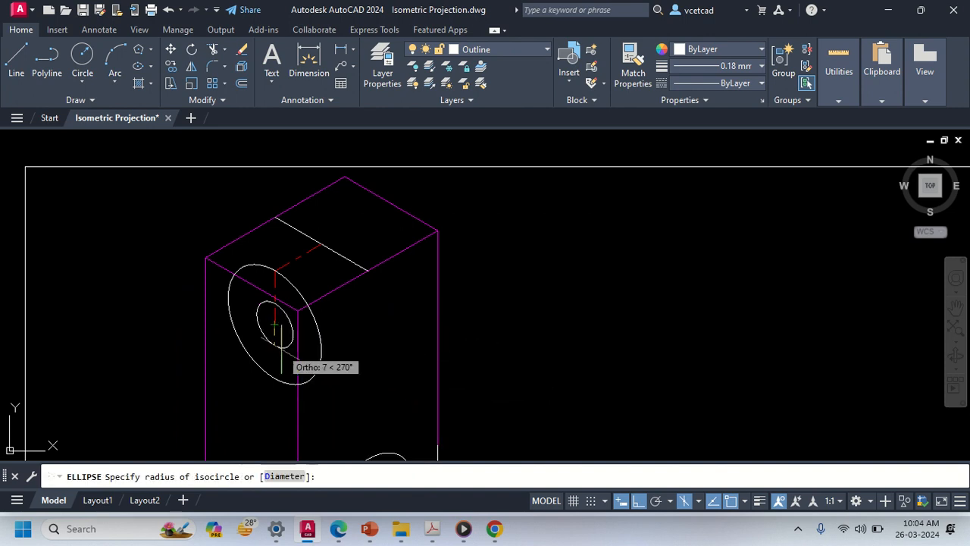
{"action": "type", "text": "15"}
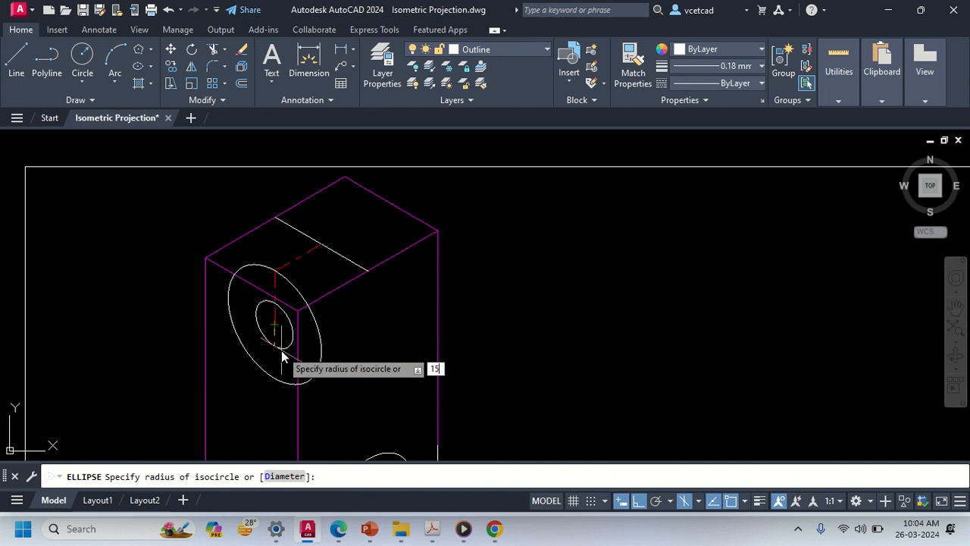
{"action": "key", "text": "Return"}
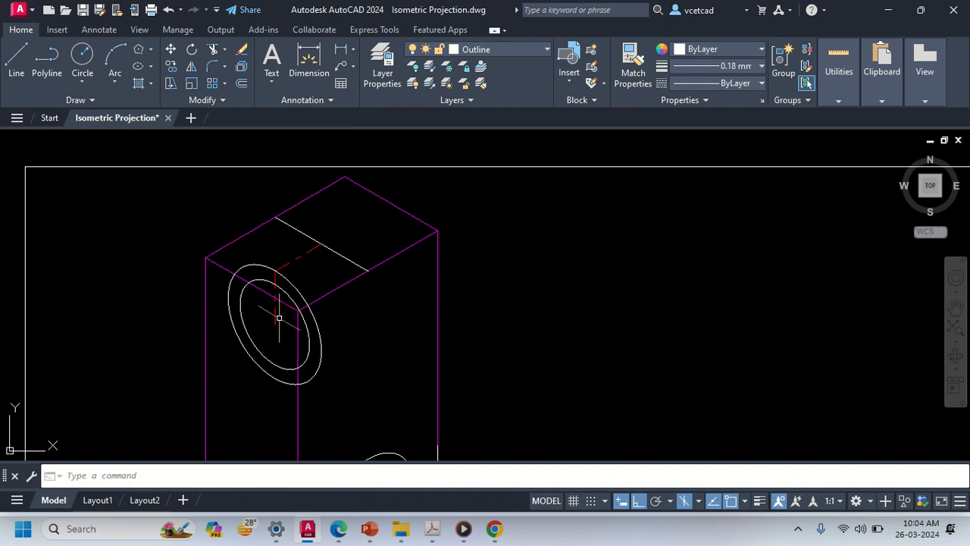
- Draw two lines from the circles' centre along the left face's receding axis, one each way past the outer circle, the lower one about 30 long
{"action": "middle_click_drag", "start_coordinate": [279, 318], "coordinate": [262, 269]}
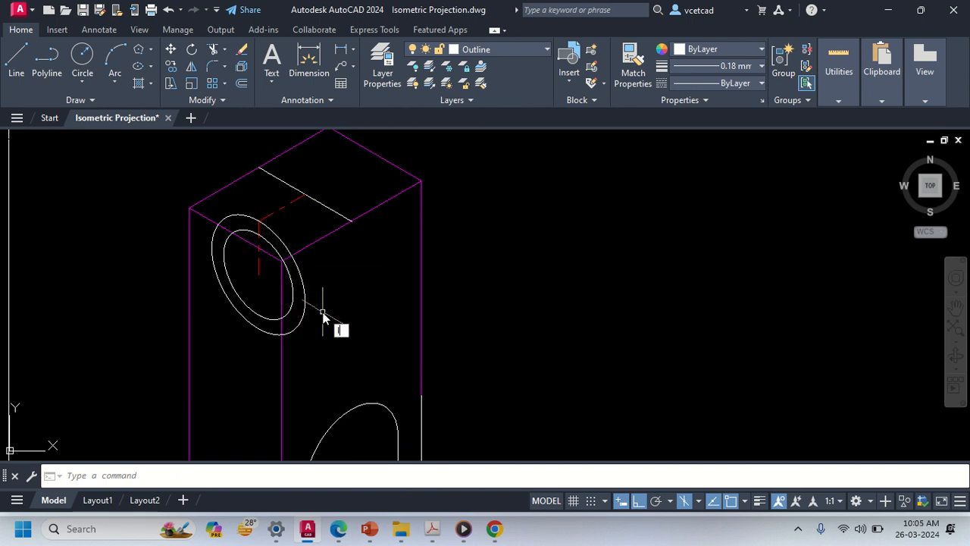
{"action": "key", "text": "Return"}
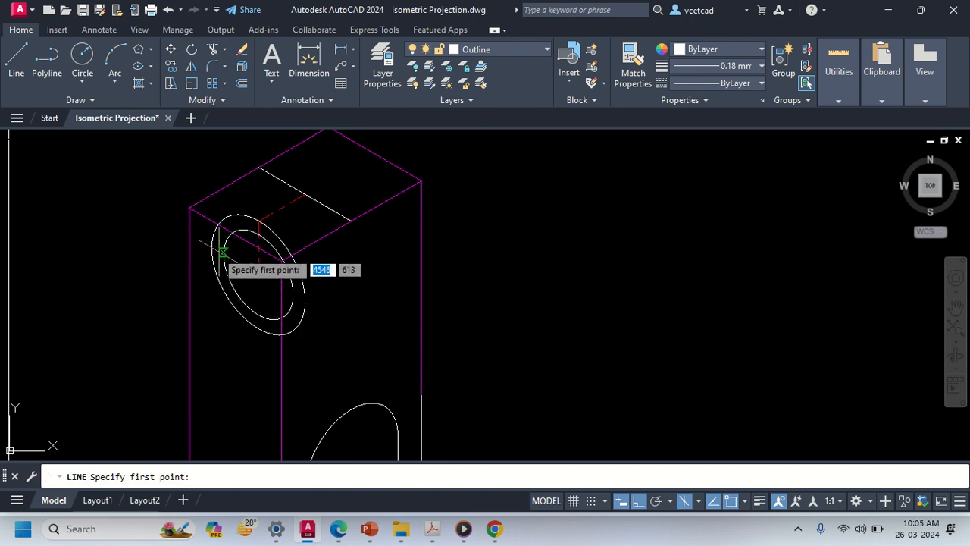
{"action": "left_click", "coordinate": [258, 274]}
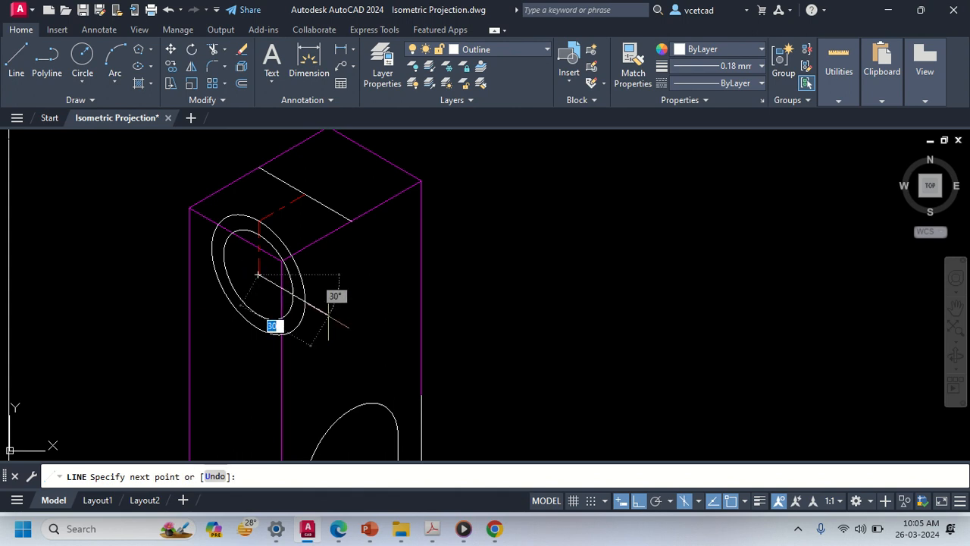
{"action": "left_click", "coordinate": [328, 322]}
{"action": "key", "text": "Return"}
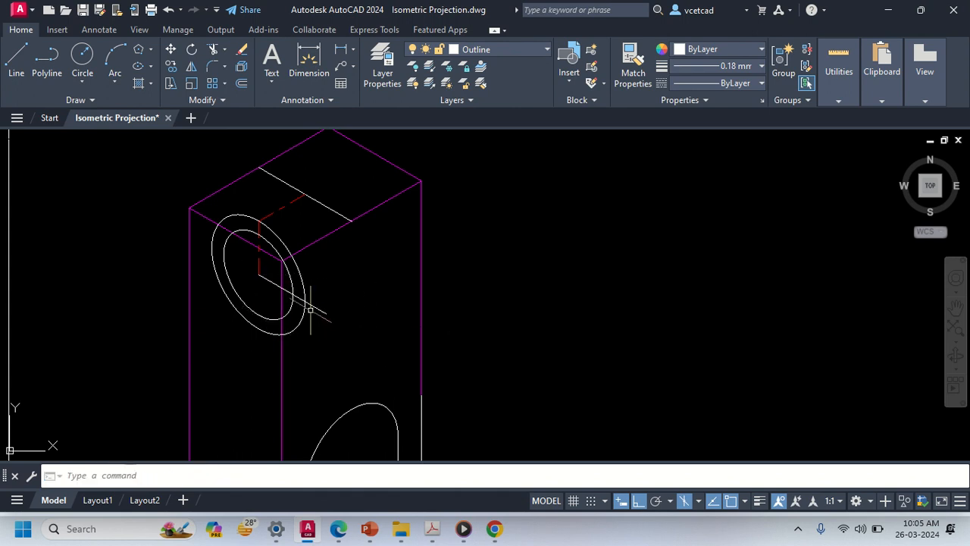
{"action": "key", "text": "Return"}
{"action": "left_click", "coordinate": [257, 274]}
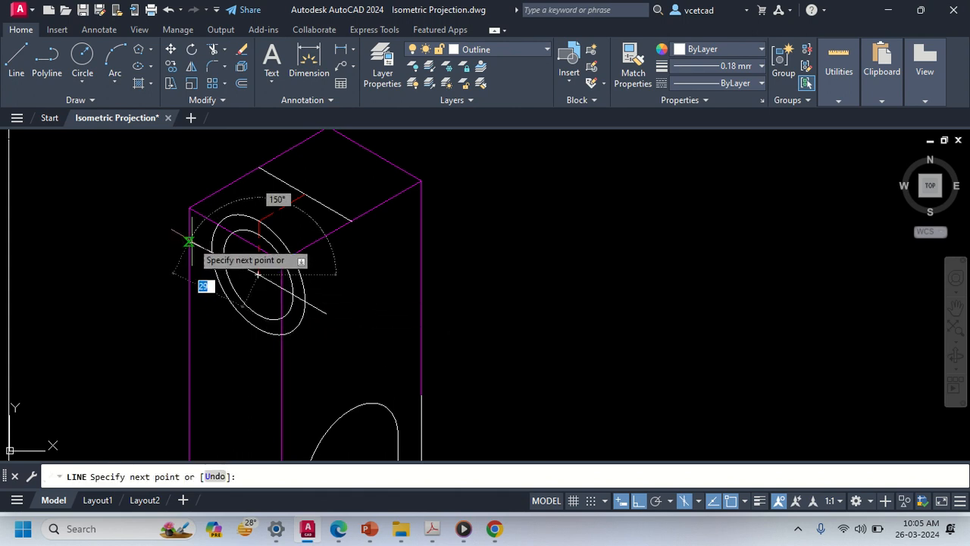
{"action": "scroll", "coordinate": [195, 241], "scroll_direction": "up", "scroll_amount": 2}
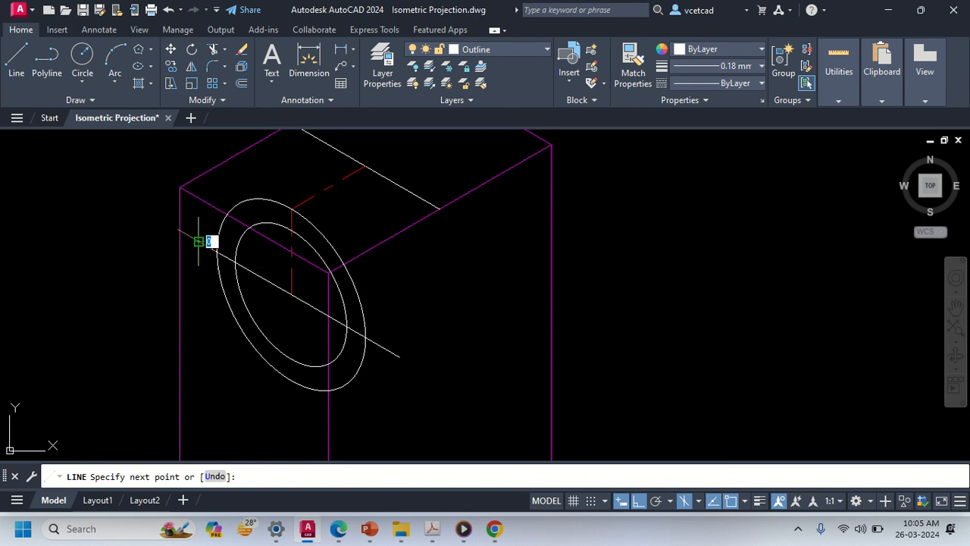
{"action": "left_click", "coordinate": [199, 241]}
{"action": "key", "text": "Return"}
- Trim away the half of the outer isometric circle below the sloping line through its centre
{"action": "scroll", "coordinate": [288, 291], "scroll_direction": "down", "scroll_amount": 3}
{"action": "middle_click_drag", "start_coordinate": [627, 384], "coordinate": [443, 387]}
{"action": "scroll", "coordinate": [739, 309], "scroll_direction": "up", "scroll_amount": 2}
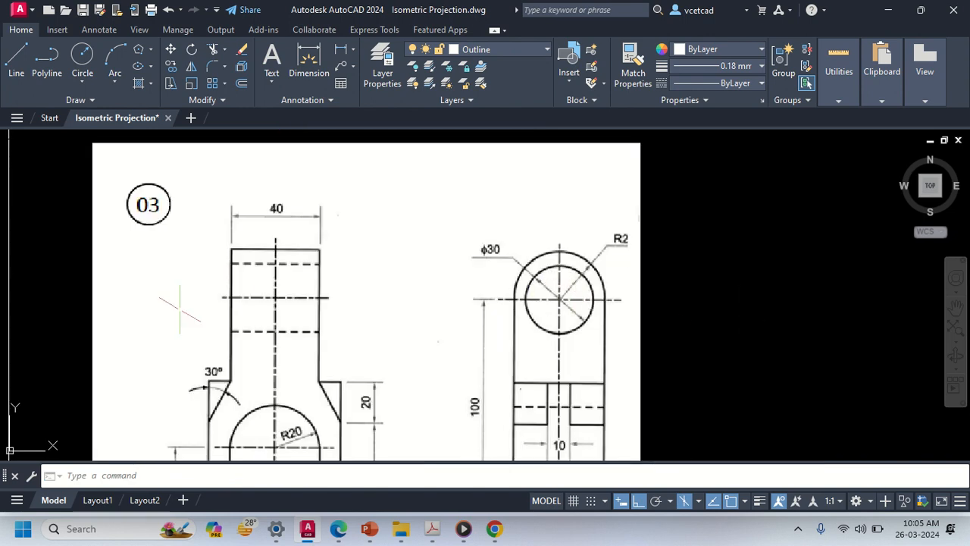
{"action": "middle_click_drag", "start_coordinate": [179, 309], "coordinate": [615, 304]}
{"action": "middle_click_drag", "start_coordinate": [242, 329], "coordinate": [545, 333]}
{"action": "middle_click_drag", "start_coordinate": [65, 336], "coordinate": [489, 341]}
{"action": "middle_click_drag", "start_coordinate": [417, 277], "coordinate": [398, 354]}
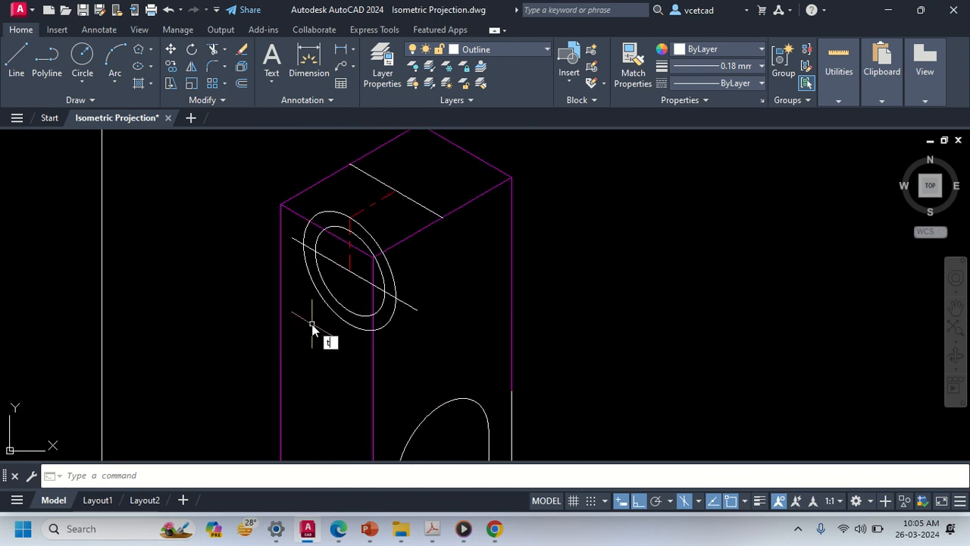
{"action": "type", "text": "r"}
{"action": "key", "text": "Return"}
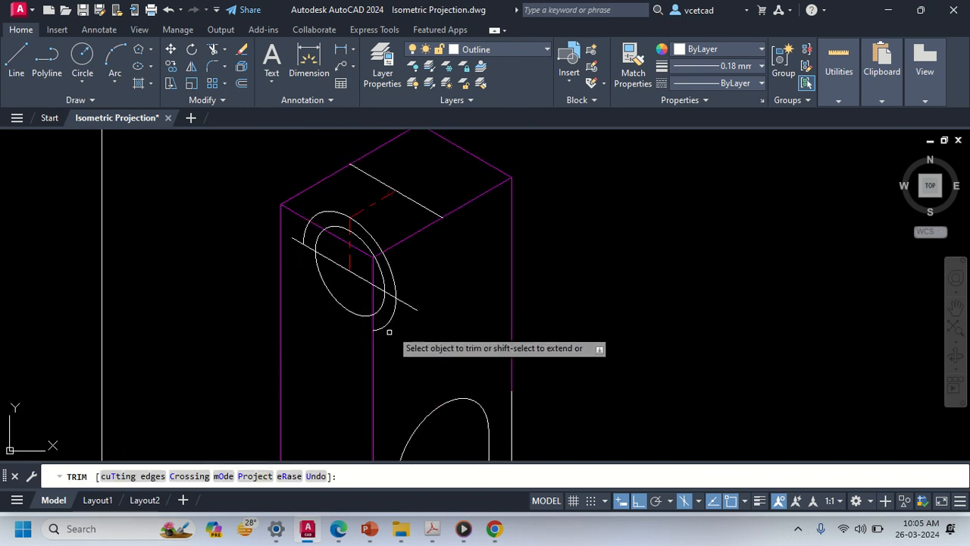
{"action": "left_click", "coordinate": [385, 322]}
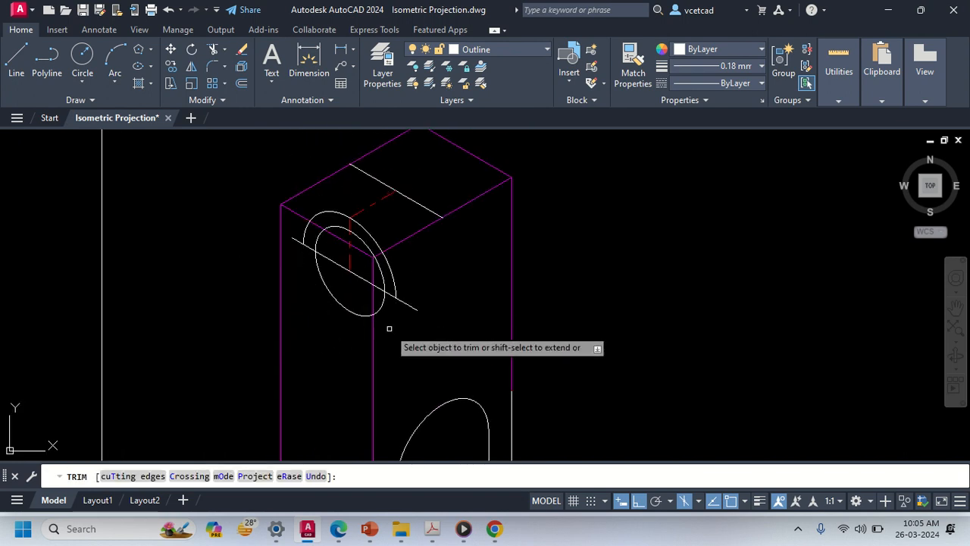
{"action": "key", "text": "Escape"}
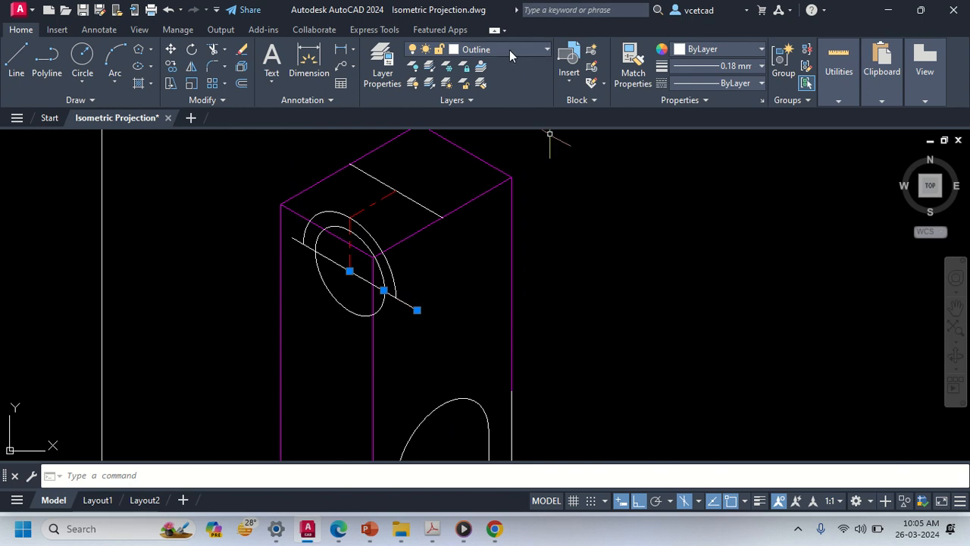
- Move both sloping lines through the circle centre to the Centre Line layer
{"action": "left_click", "coordinate": [509, 50]}
{"action": "left_click", "coordinate": [491, 83]}
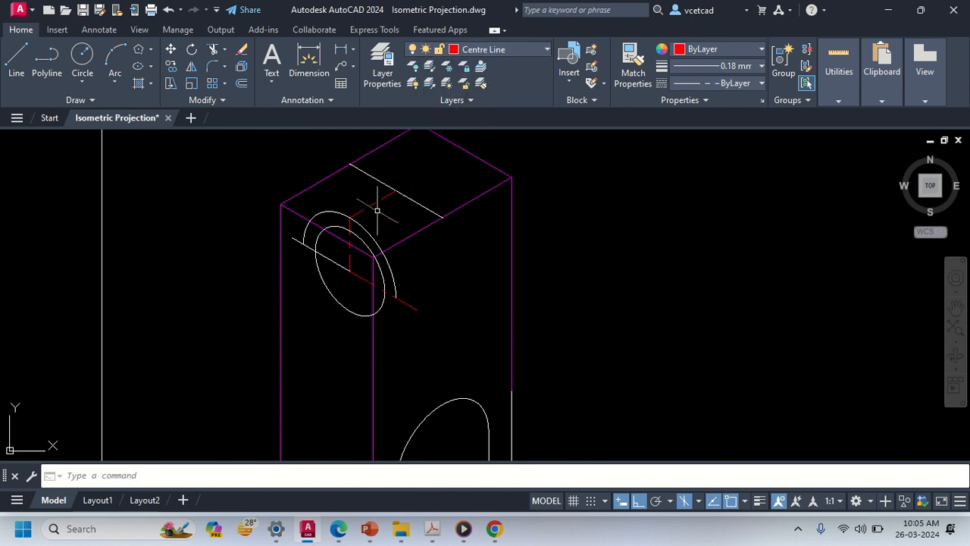
{"action": "left_click", "coordinate": [297, 241]}
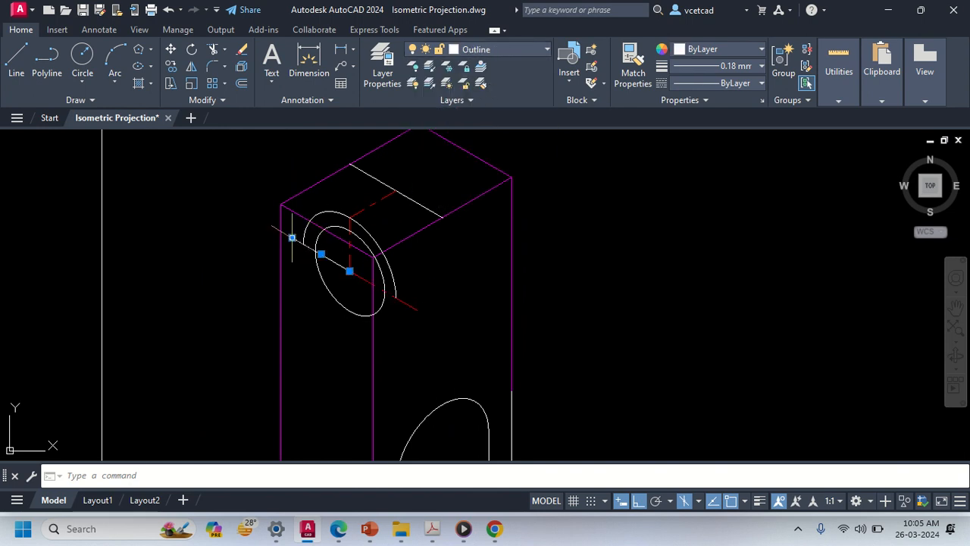
{"action": "left_click", "coordinate": [517, 50]}
{"action": "left_click", "coordinate": [488, 83]}
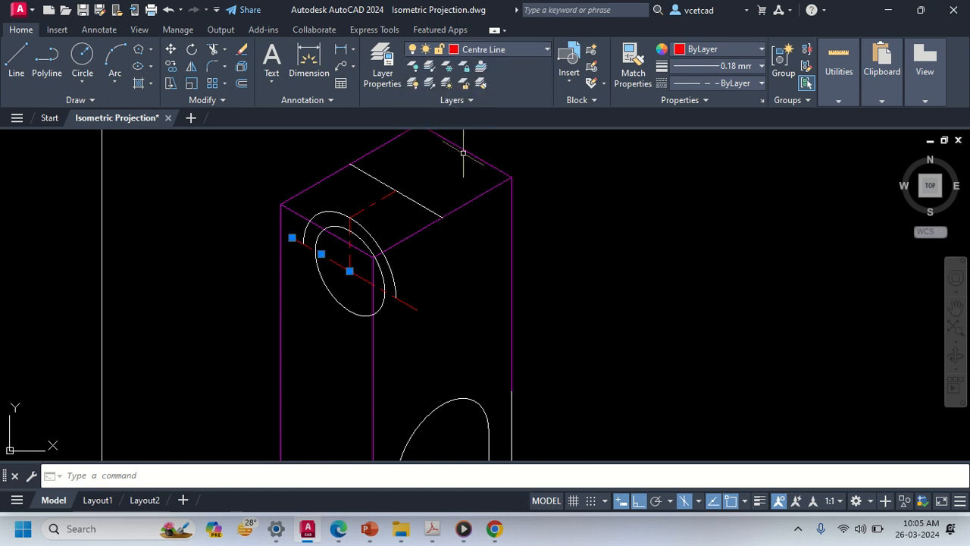
{"action": "key", "text": "Escape"}
- Compare the upper block, the 30° shoulders and the 10 wide slot in problem 03's front and side views with the isometric drawing
{"action": "scroll", "coordinate": [459, 349], "scroll_direction": "down", "scroll_amount": 4}
{"action": "middle_click_drag", "start_coordinate": [619, 358], "coordinate": [323, 342]}
{"action": "scroll", "coordinate": [505, 333], "scroll_direction": "up", "scroll_amount": 2}
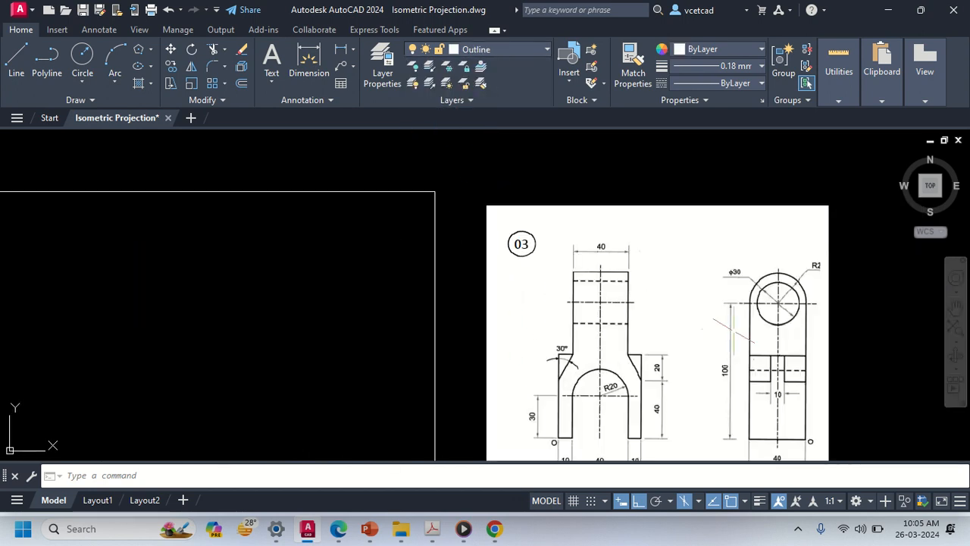
{"action": "mouse_move", "coordinate": [744, 331]}
{"action": "middle_mouse_down"}
{"action": "mouse_move", "coordinate": [539, 331]}
{"action": "mouse_move", "coordinate": [523, 363]}
{"action": "mouse_move", "coordinate": [504, 306]}
{"action": "middle_mouse_up"}
{"action": "scroll", "coordinate": [569, 330], "scroll_direction": "up", "scroll_amount": 2}
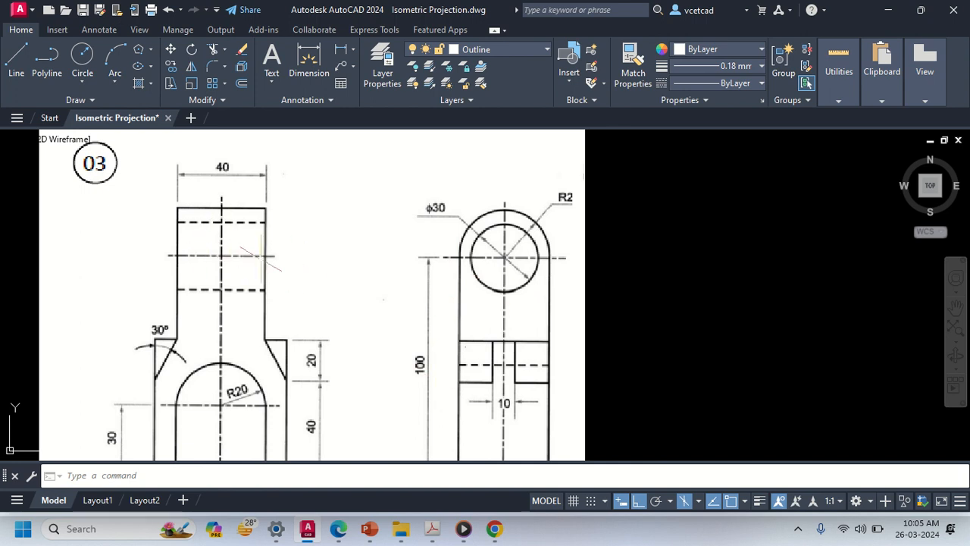
{"action": "scroll", "coordinate": [261, 258], "scroll_direction": "down", "scroll_amount": 3}
{"action": "scroll", "coordinate": [282, 326], "scroll_direction": "up", "scroll_amount": 3}
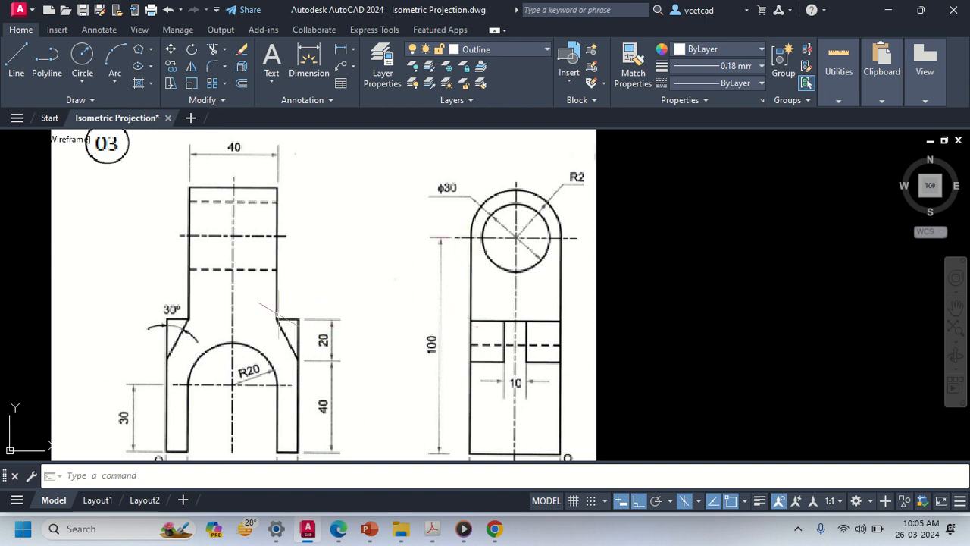
{"action": "middle_click_drag", "start_coordinate": [208, 300], "coordinate": [814, 344]}
{"action": "scroll", "coordinate": [348, 332], "scroll_direction": "down", "scroll_amount": 4}
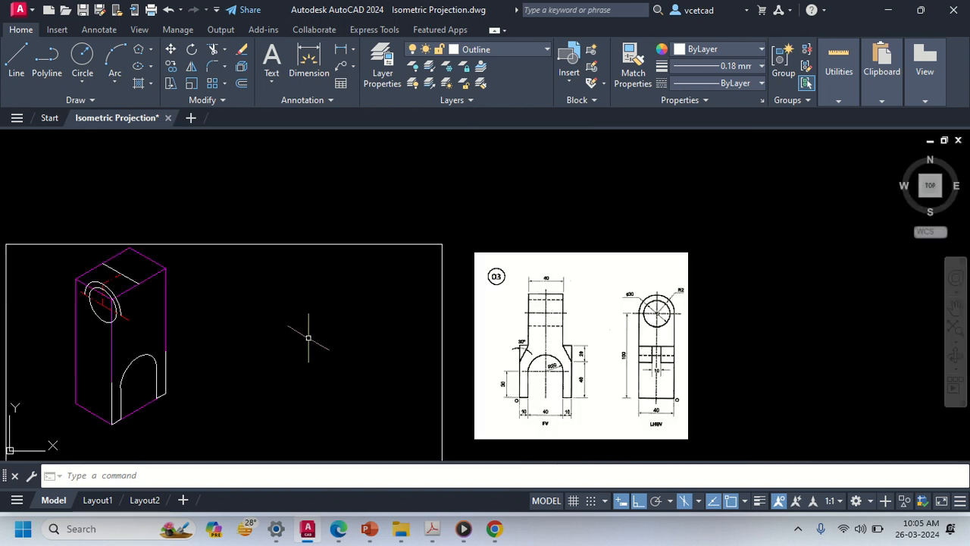
{"action": "middle_click_drag", "start_coordinate": [238, 328], "coordinate": [394, 330]}
{"action": "scroll", "coordinate": [287, 331], "scroll_direction": "up", "scroll_amount": 3}
{"action": "scroll", "coordinate": [591, 333], "scroll_direction": "down", "scroll_amount": 6}
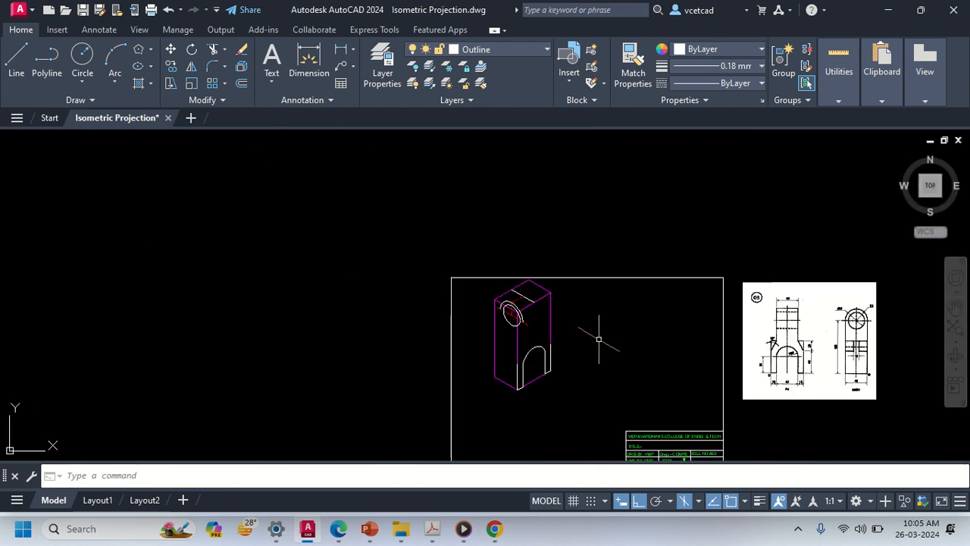
- Draw a 40 long vertical line down from the outer arc's lower end, continuing as a sloping shoulder to the top of the fork's front vertical edge
{"action": "scroll", "coordinate": [493, 320], "scroll_direction": "up", "scroll_amount": 4}
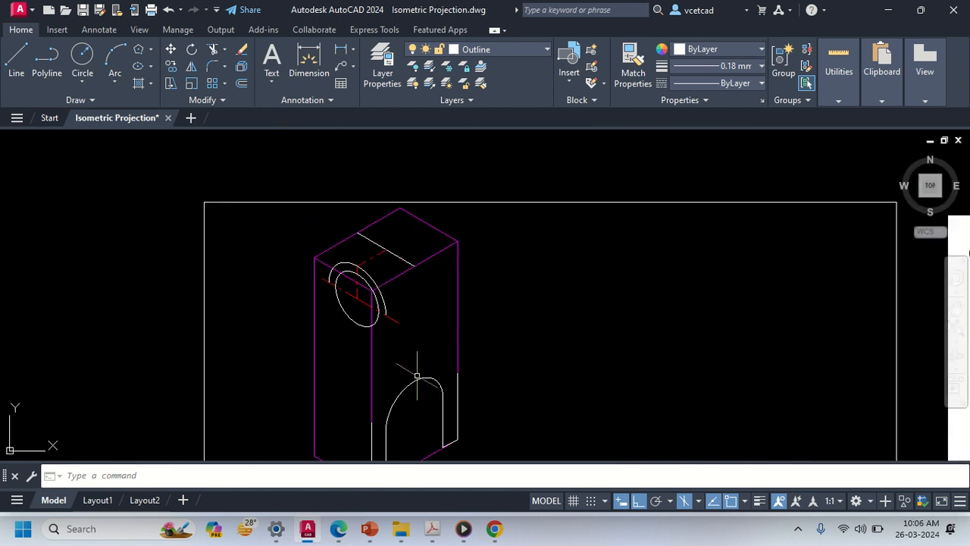
{"action": "key", "text": "Return"}
{"action": "scroll", "coordinate": [417, 375], "scroll_direction": "up", "scroll_amount": 3}
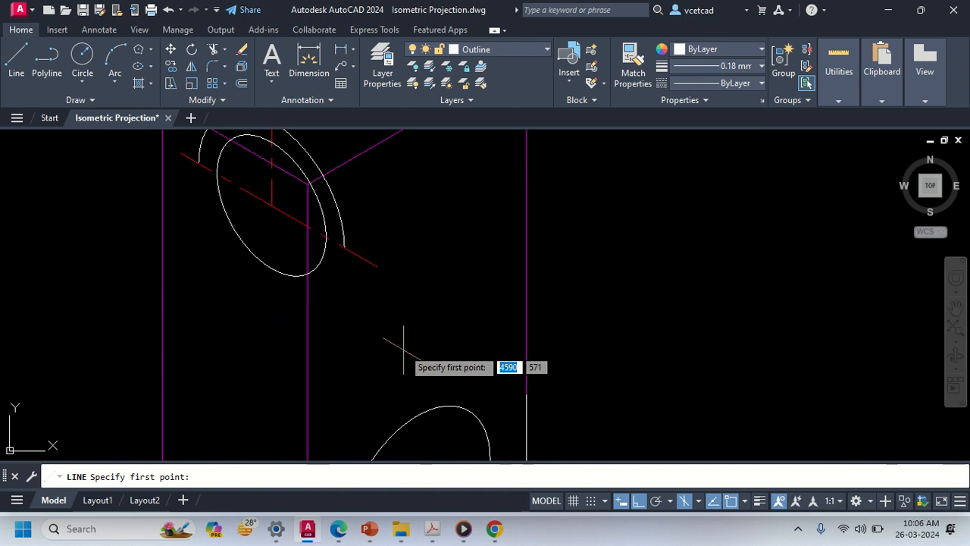
{"action": "left_click", "coordinate": [344, 247]}
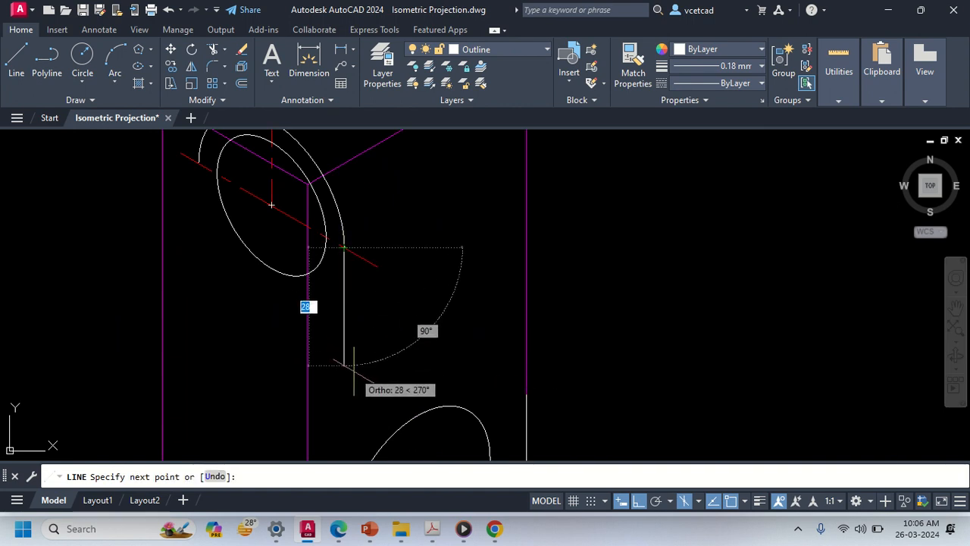
{"action": "type", "text": "40"}
{"action": "key", "text": "Return"}
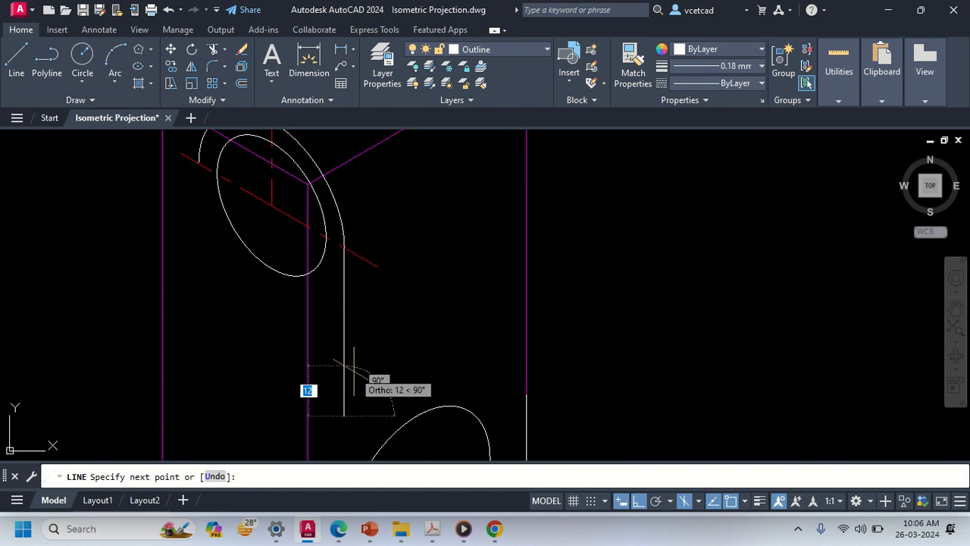
{"action": "middle_click_drag", "start_coordinate": [310, 416], "coordinate": [342, 266]}
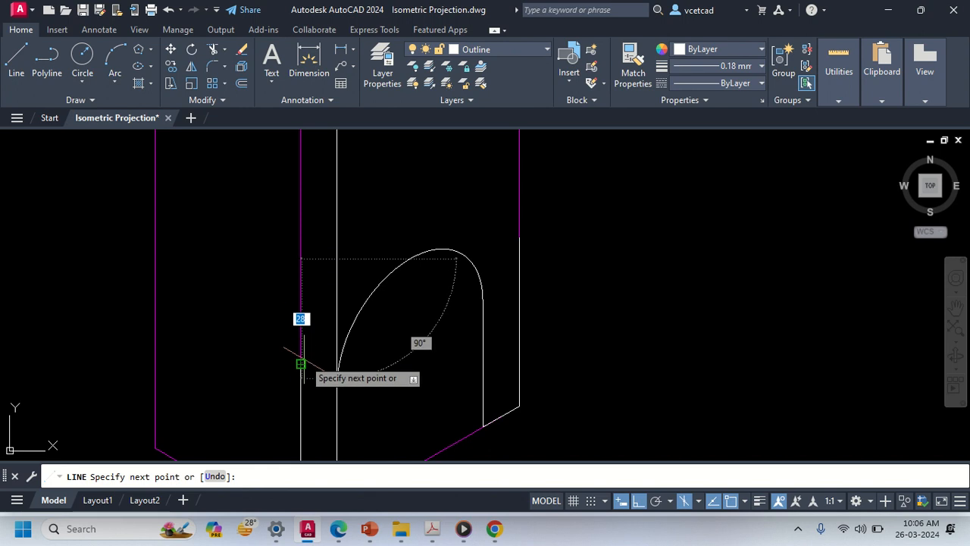
{"action": "left_click", "coordinate": [301, 360]}
{"action": "key", "text": "Escape"}
{"action": "scroll", "coordinate": [348, 359], "scroll_direction": "down", "scroll_amount": 2}
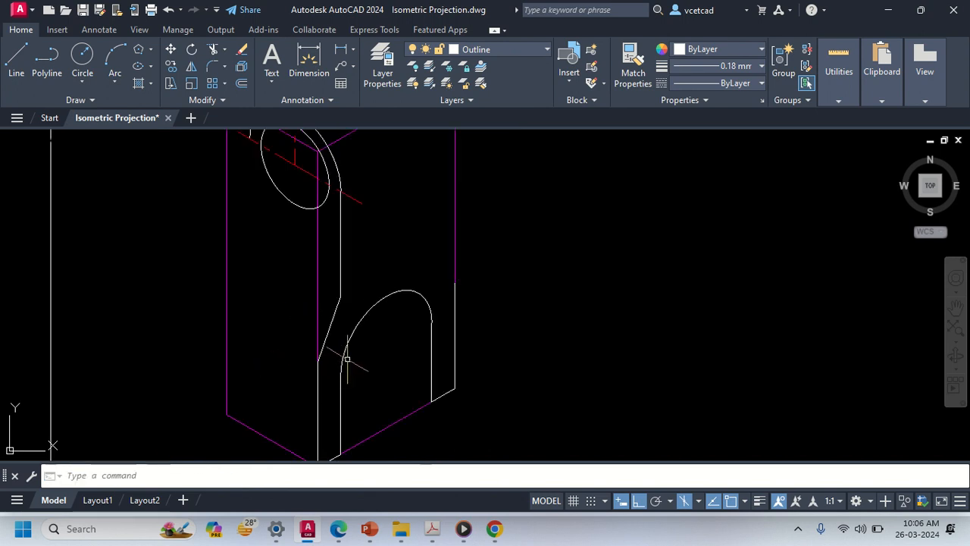
- Compare the shoulder and upper block dimensions in problem 03's front and side views with the isometric drawing
{"action": "middle_click_drag", "start_coordinate": [443, 347], "coordinate": [212, 329]}
{"action": "scroll", "coordinate": [213, 330], "scroll_direction": "down", "scroll_amount": 2}
{"action": "middle_click_drag", "start_coordinate": [669, 340], "coordinate": [354, 338]}
{"action": "scroll", "coordinate": [623, 329], "scroll_direction": "up", "scroll_amount": 2}
{"action": "middle_click_drag", "start_coordinate": [621, 329], "coordinate": [579, 403]}
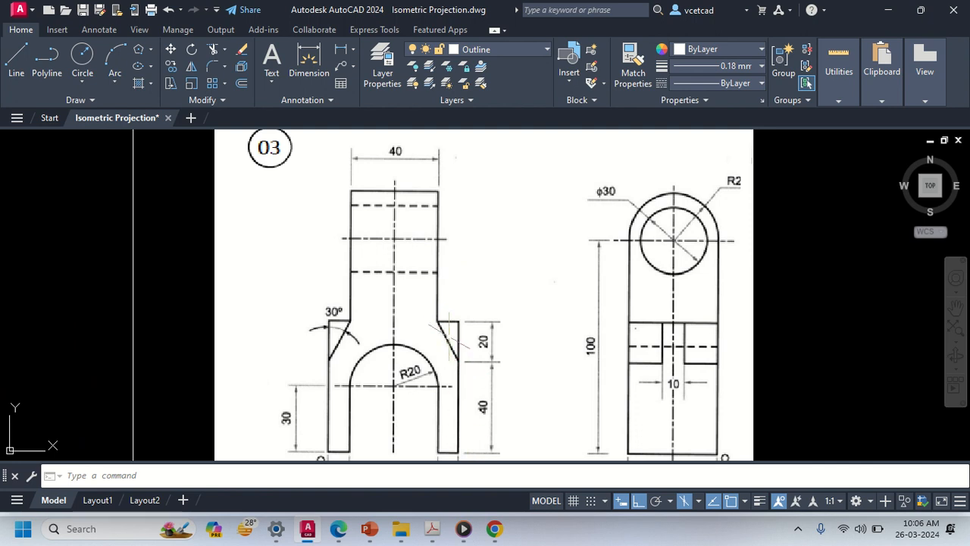
{"action": "middle_click_drag", "start_coordinate": [346, 358], "coordinate": [579, 359]}
{"action": "middle_click_drag", "start_coordinate": [56, 355], "coordinate": [439, 350]}
{"action": "middle_click_drag", "start_coordinate": [91, 346], "coordinate": [429, 347]}
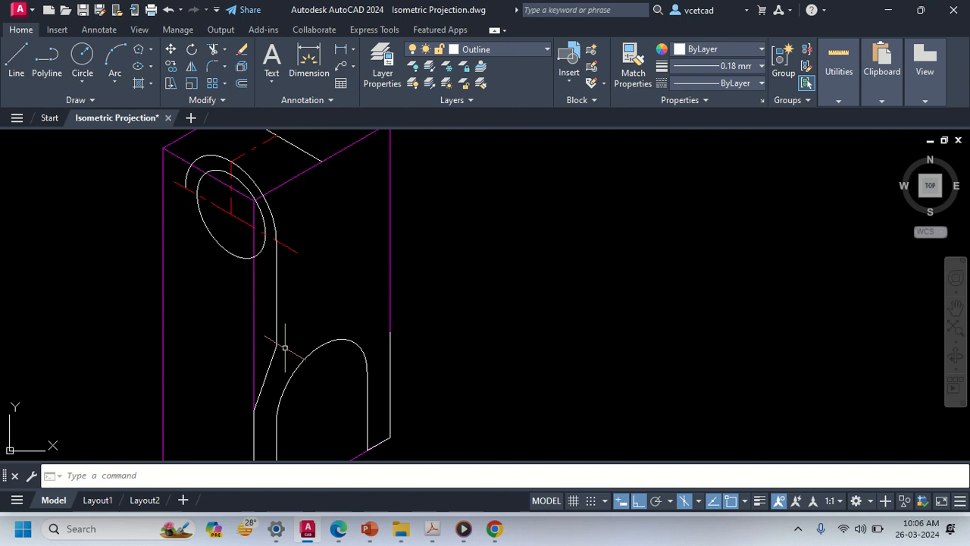
{"action": "mouse_move", "coordinate": [243, 380]}
{"action": "middle_mouse_down"}
{"action": "mouse_move", "coordinate": [291, 360]}
{"action": "mouse_move", "coordinate": [333, 314]}
{"action": "middle_mouse_up"}
{"action": "scroll", "coordinate": [304, 369], "scroll_direction": "up", "scroll_amount": 2}
{"action": "scroll", "coordinate": [334, 318], "scroll_direction": "down", "scroll_amount": 2}
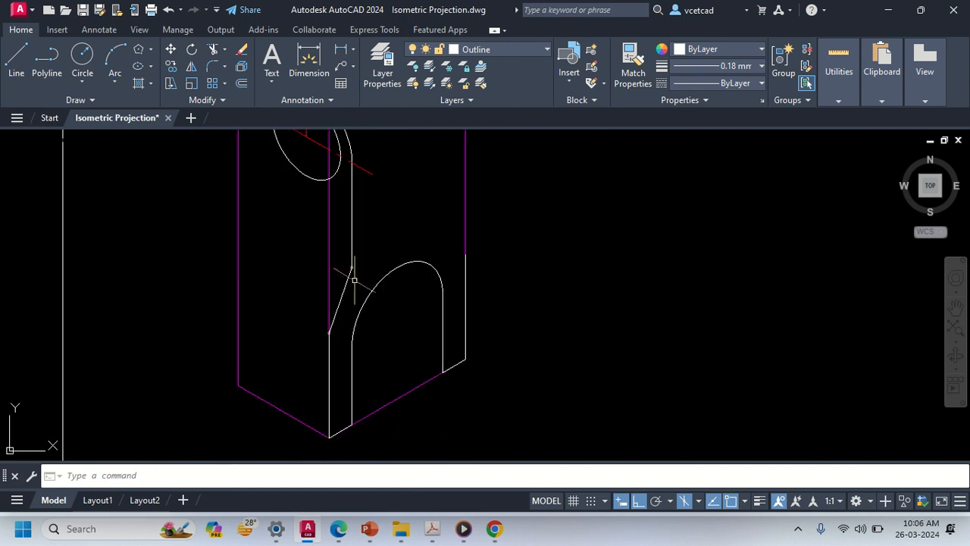
- Draw a vertical line down from the outer arc's other end, matching the 40 long line on the opposite side
{"action": "mouse_move", "coordinate": [347, 275]}
{"action": "middle_mouse_down"}
{"action": "mouse_move", "coordinate": [353, 346]}
{"action": "mouse_move", "coordinate": [328, 368]}
{"action": "middle_mouse_up"}
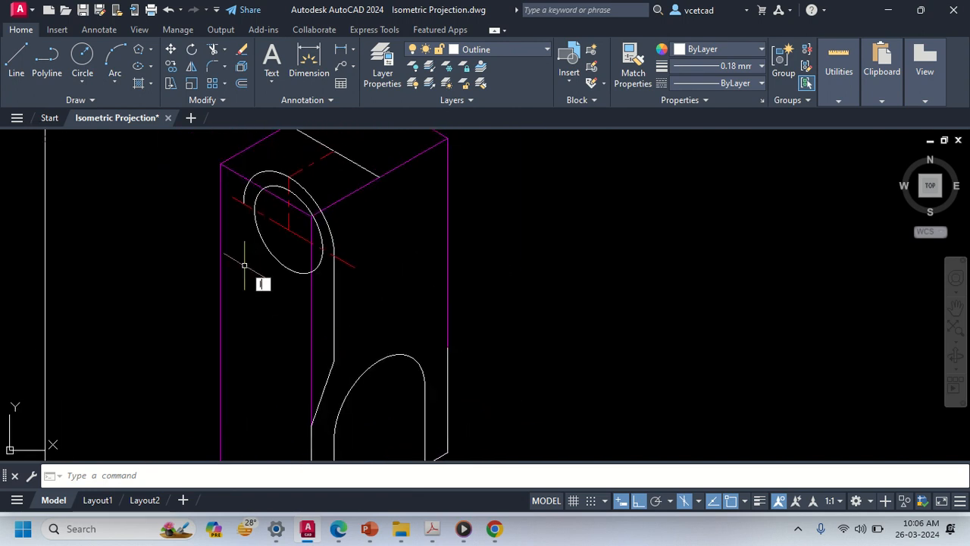
{"action": "key", "text": "Return"}
{"action": "scroll", "coordinate": [245, 197], "scroll_direction": "up", "scroll_amount": 2}
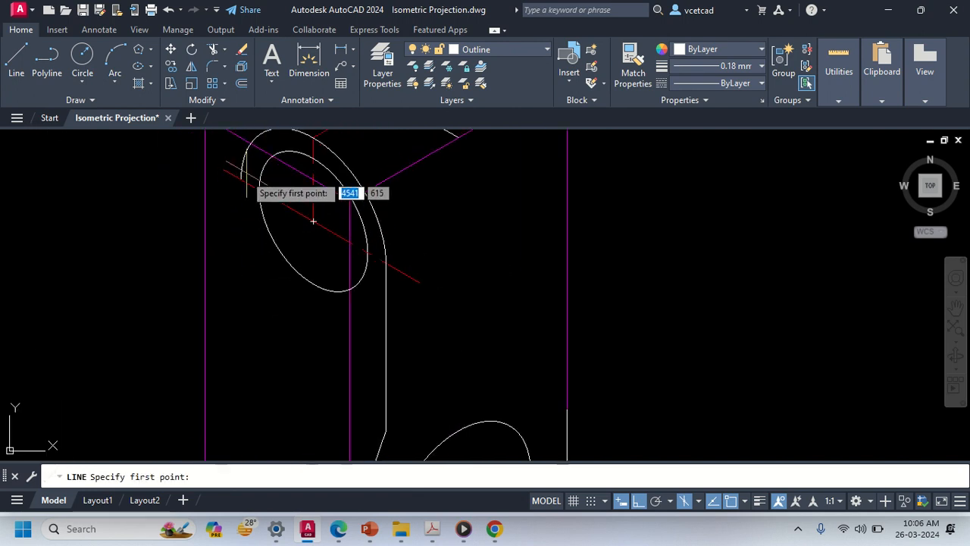
{"action": "left_click", "coordinate": [241, 180]}
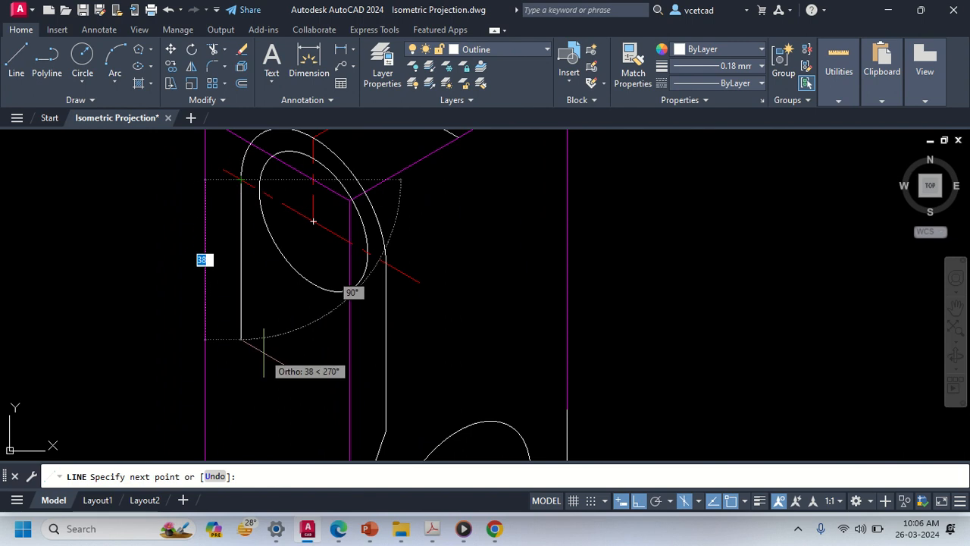
{"action": "left_click", "coordinate": [262, 347]}
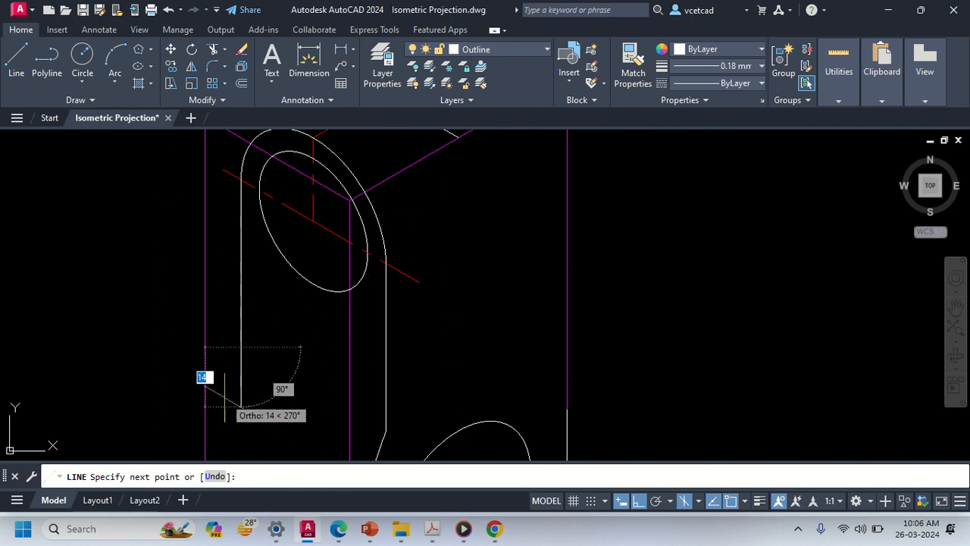
{"action": "key", "text": "Return"}
{"action": "middle_click_drag", "start_coordinate": [286, 409], "coordinate": [237, 276]}
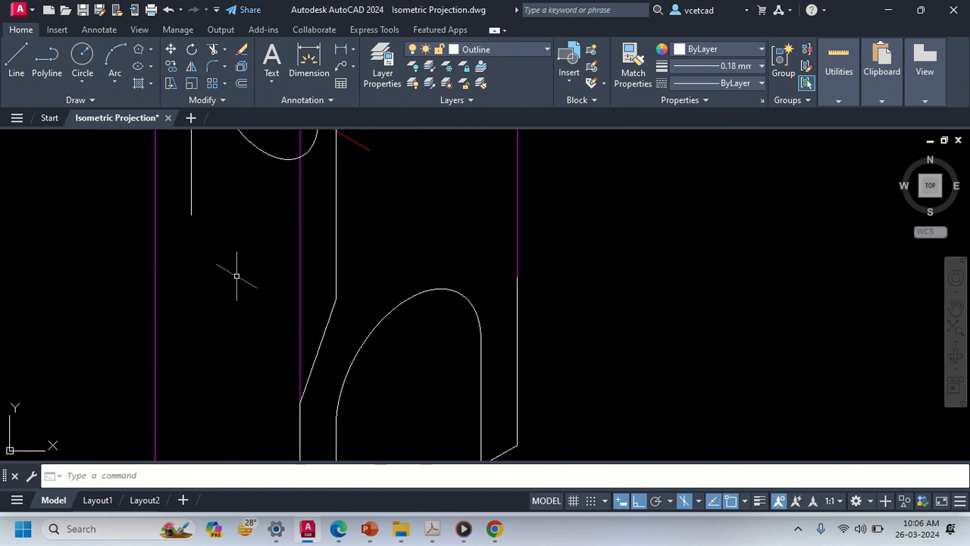
- Copy the sloping shoulder line and the vertical edge below it from the shoulder's upper end to the lower end of the new vertical line
{"action": "scroll", "coordinate": [309, 311], "scroll_direction": "down", "scroll_amount": 2}
{"action": "left_click", "coordinate": [312, 319]}
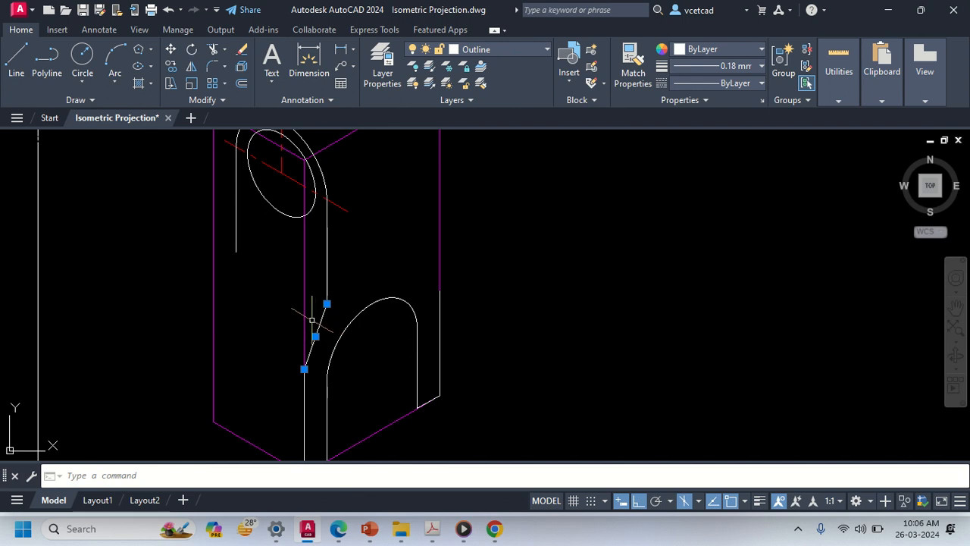
{"action": "left_click", "coordinate": [304, 405]}
{"action": "scroll", "coordinate": [240, 385], "scroll_direction": "down", "scroll_amount": 3}
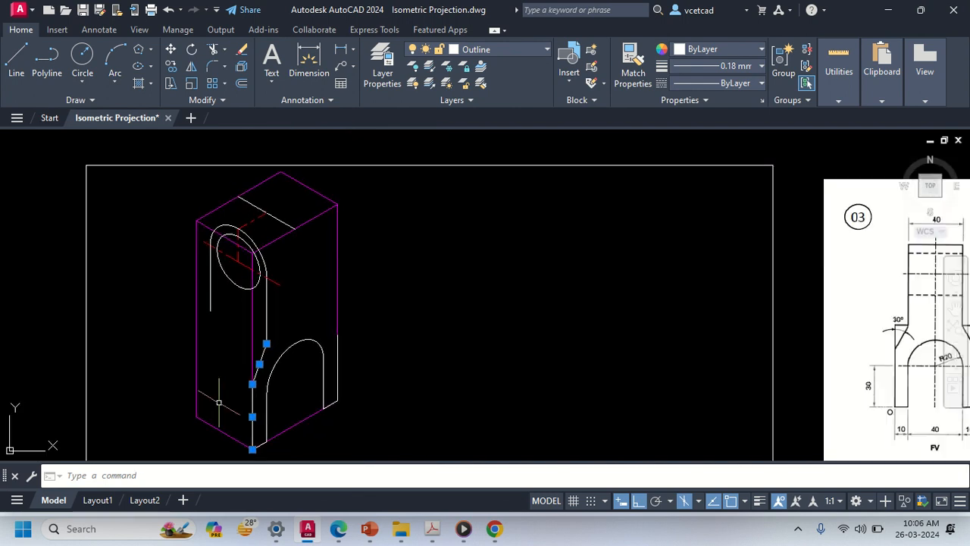
{"action": "key", "text": "Return"}
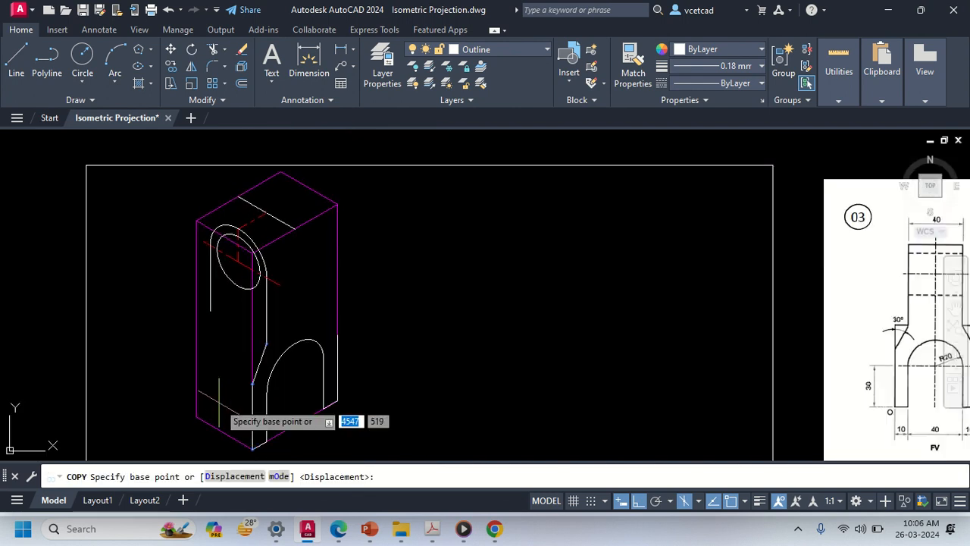
{"action": "left_click", "coordinate": [266, 343]}
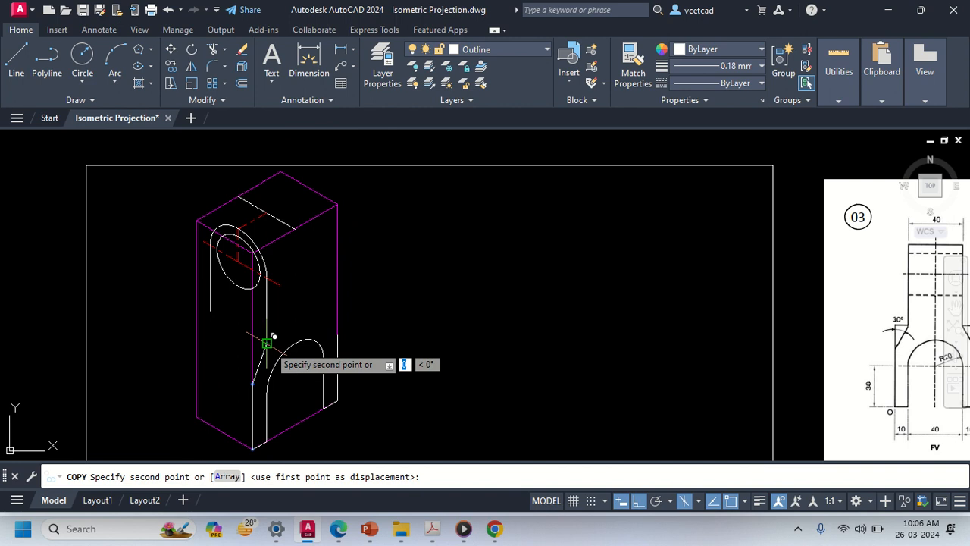
{"action": "left_click", "coordinate": [209, 310]}
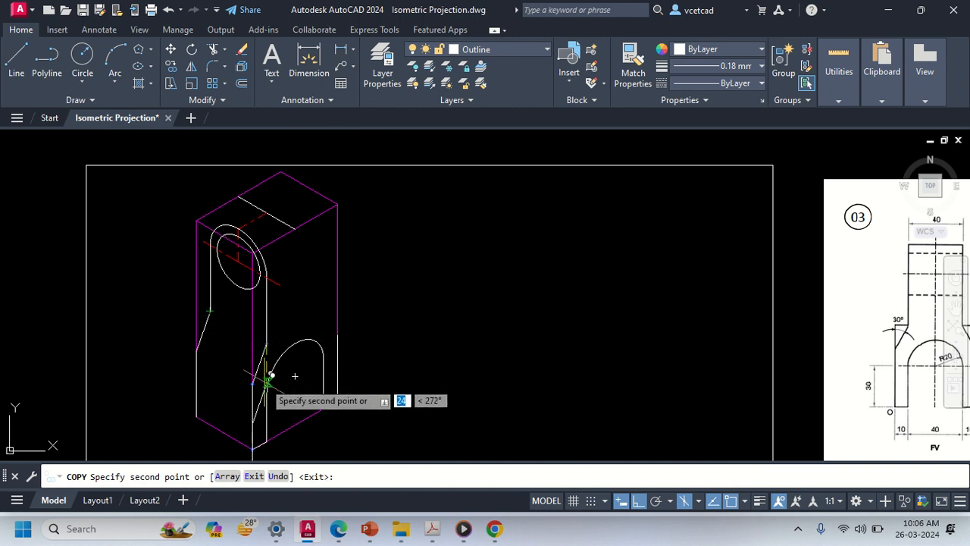
{"action": "key", "text": "Escape"}
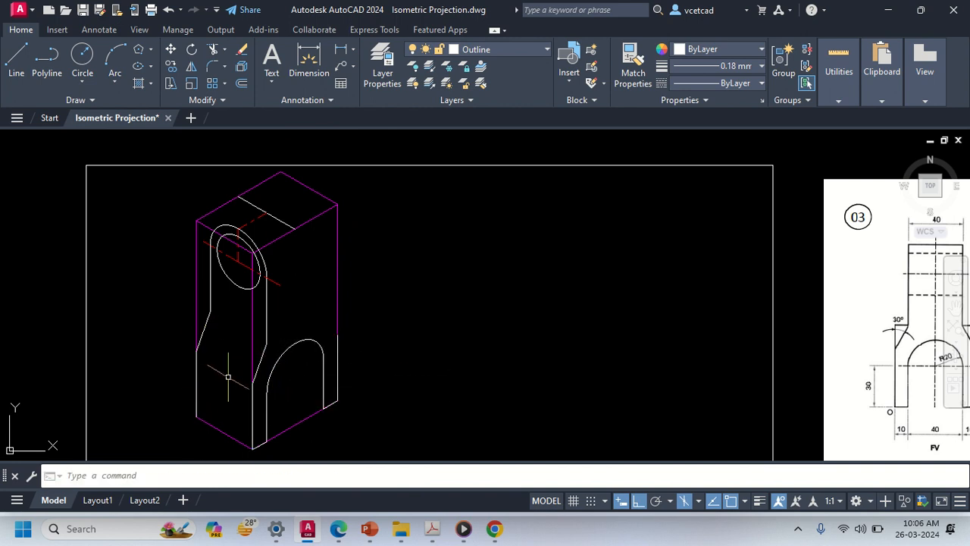
- Draw the bottom edge of the left face between the lower ends of the two outer vertical edges
{"action": "type", "text": "l"}
{"action": "key", "text": "Return"}
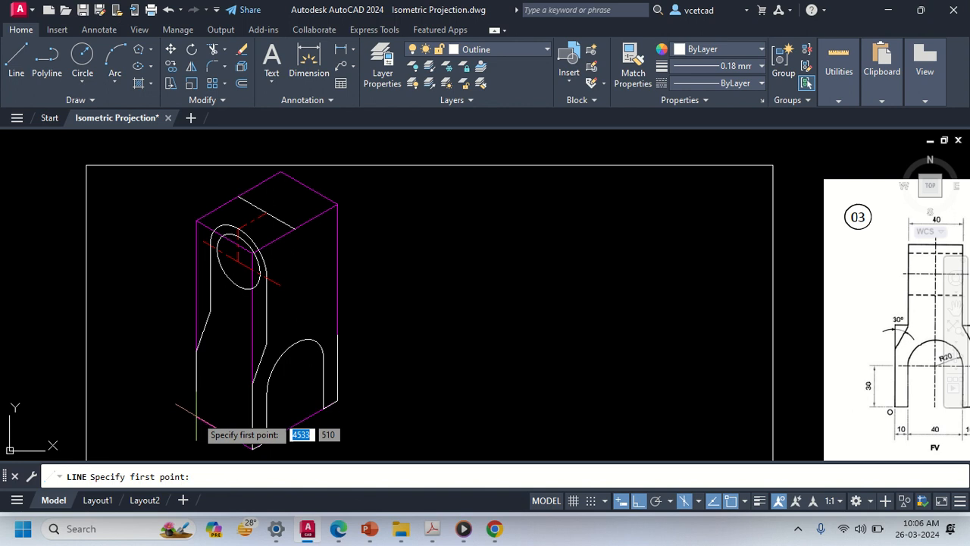
{"action": "left_click", "coordinate": [195, 417]}
{"action": "left_click", "coordinate": [251, 447]}
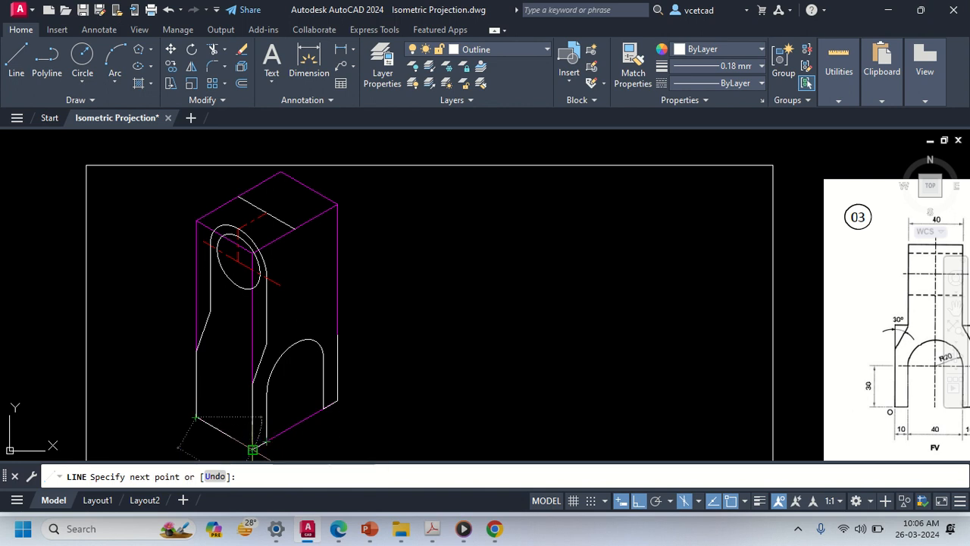
{"action": "key", "text": "Escape"}
- Compare the upper block's width and rounded end in problem 03's front and side views with the isometric arc and its side line
{"action": "middle_click_drag", "start_coordinate": [243, 359], "coordinate": [183, 386]}
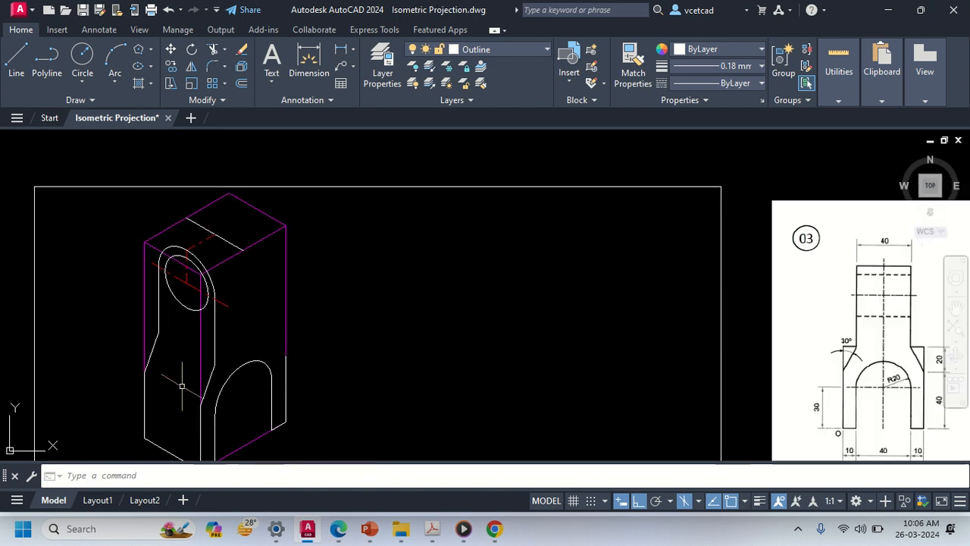
{"action": "scroll", "coordinate": [314, 363], "scroll_direction": "down", "scroll_amount": 3}
{"action": "middle_click_drag", "start_coordinate": [481, 404], "coordinate": [363, 404]}
{"action": "scroll", "coordinate": [109, 310], "scroll_direction": "up", "scroll_amount": 3}
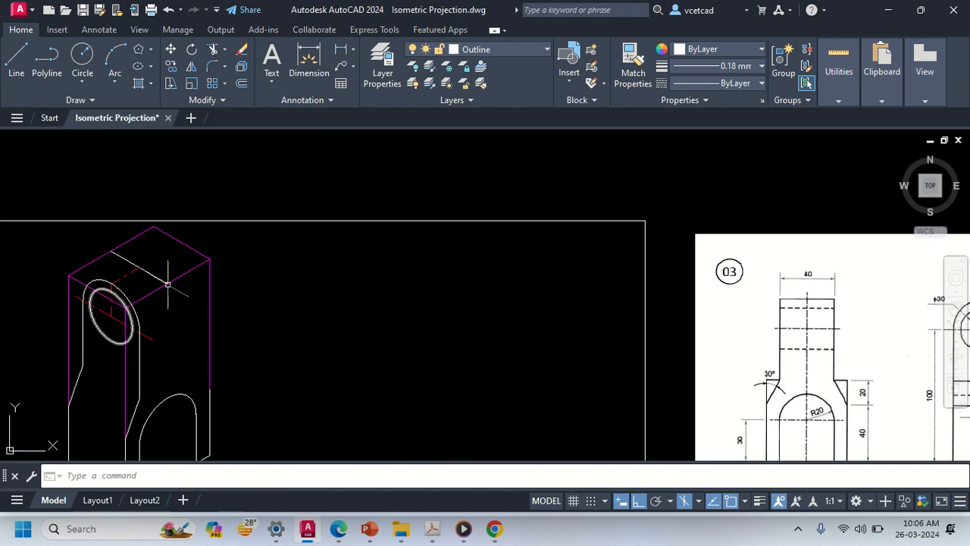
{"action": "scroll", "coordinate": [118, 291], "scroll_direction": "up", "scroll_amount": 2}
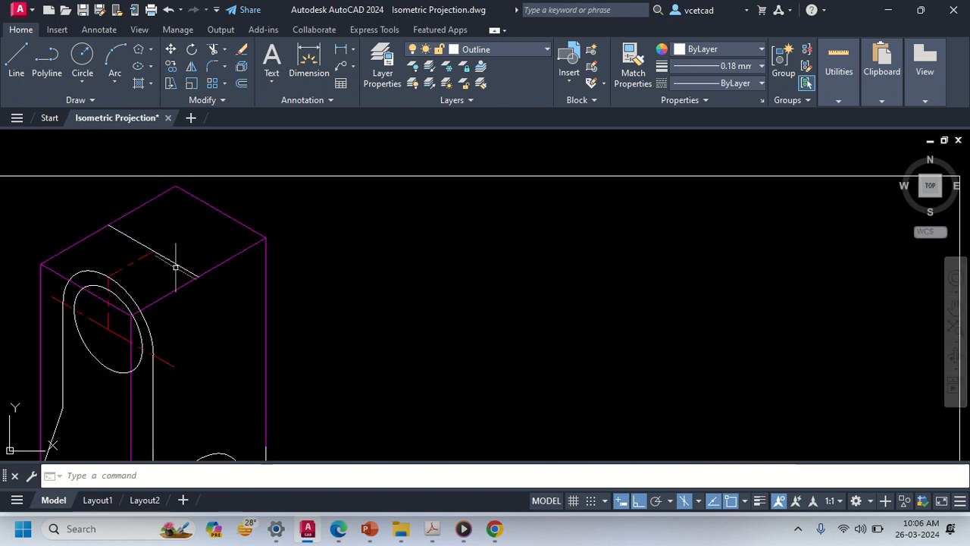
{"action": "scroll", "coordinate": [192, 316], "scroll_direction": "down", "scroll_amount": 3}
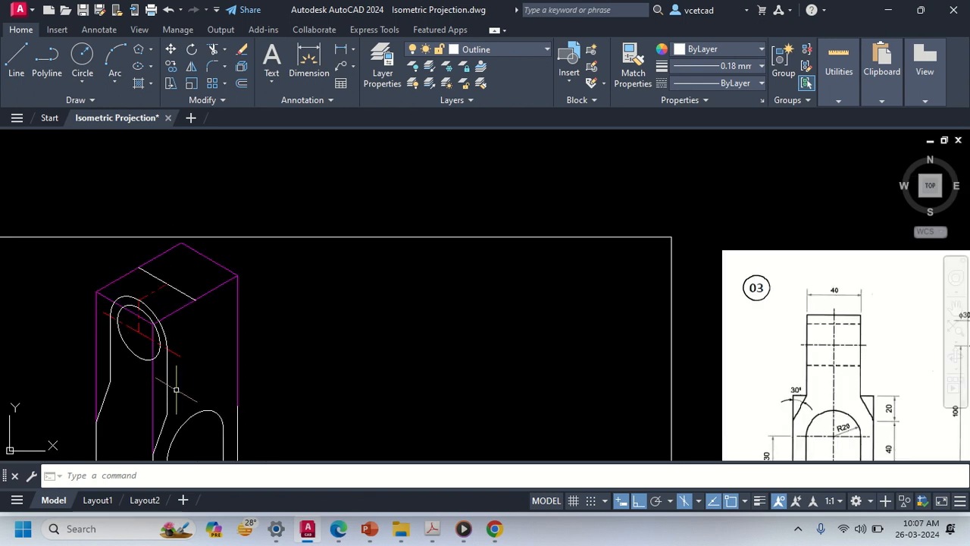
{"action": "scroll", "coordinate": [163, 379], "scroll_direction": "up", "scroll_amount": 3}
{"action": "left_click", "coordinate": [157, 377]}
{"action": "left_click", "coordinate": [153, 380]}
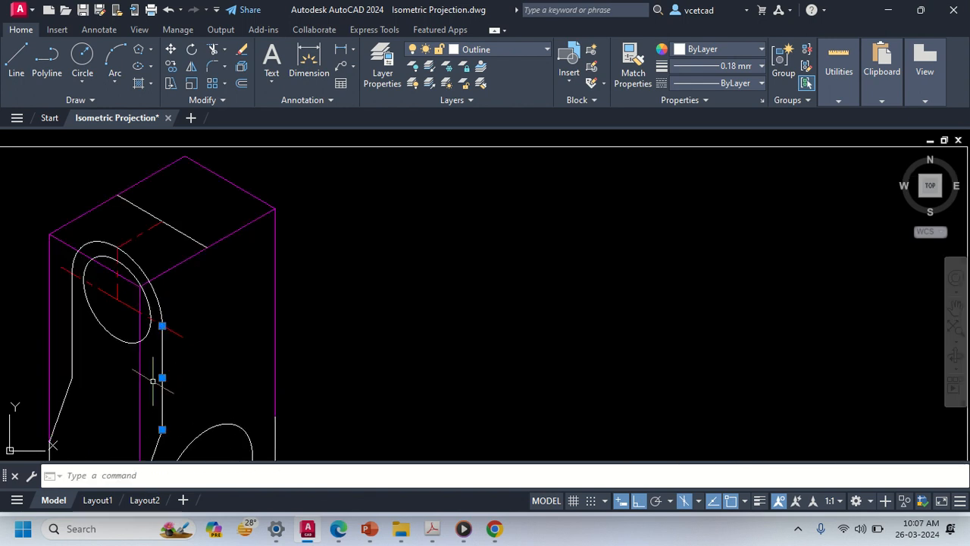
{"action": "left_click", "coordinate": [156, 289]}
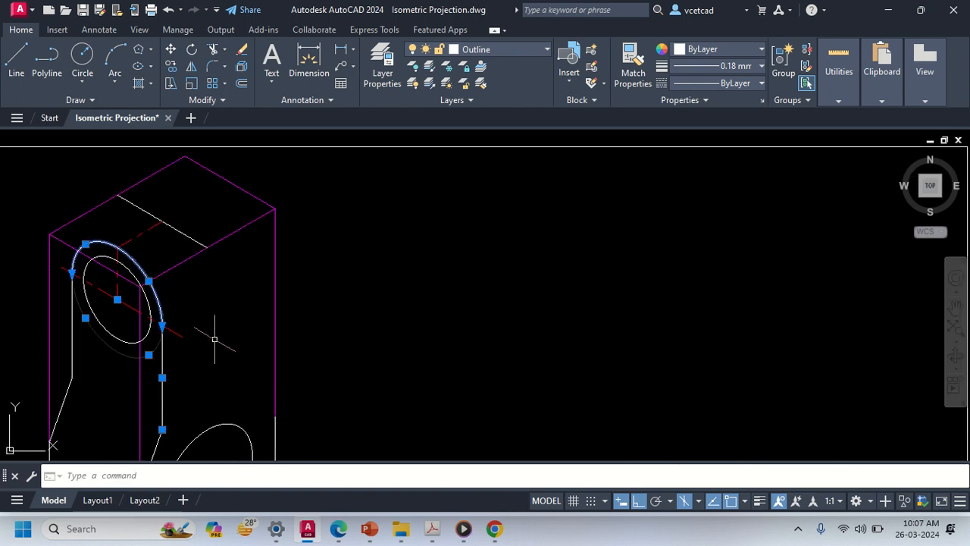
{"action": "middle_click_drag", "start_coordinate": [217, 390], "coordinate": [217, 339]}
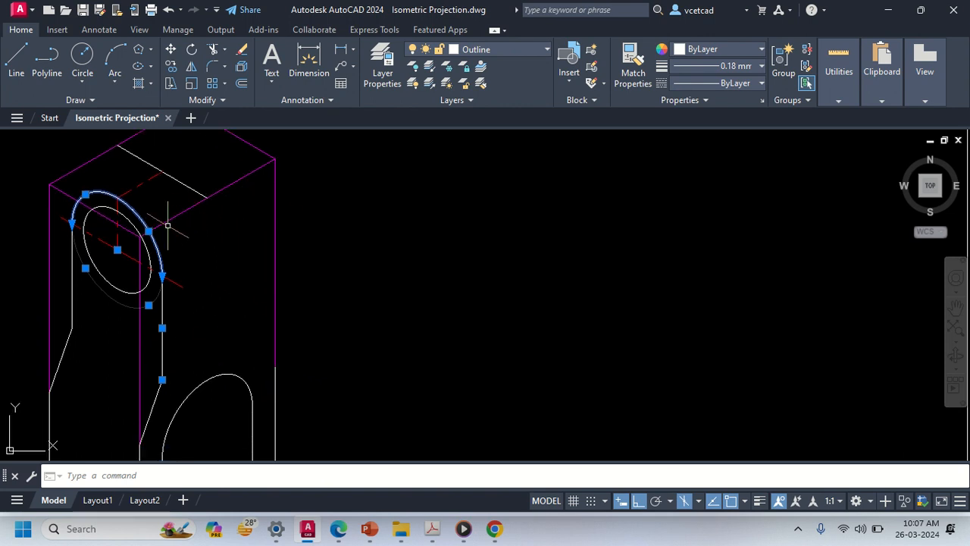
{"action": "middle_click_drag", "start_coordinate": [194, 220], "coordinate": [198, 279]}
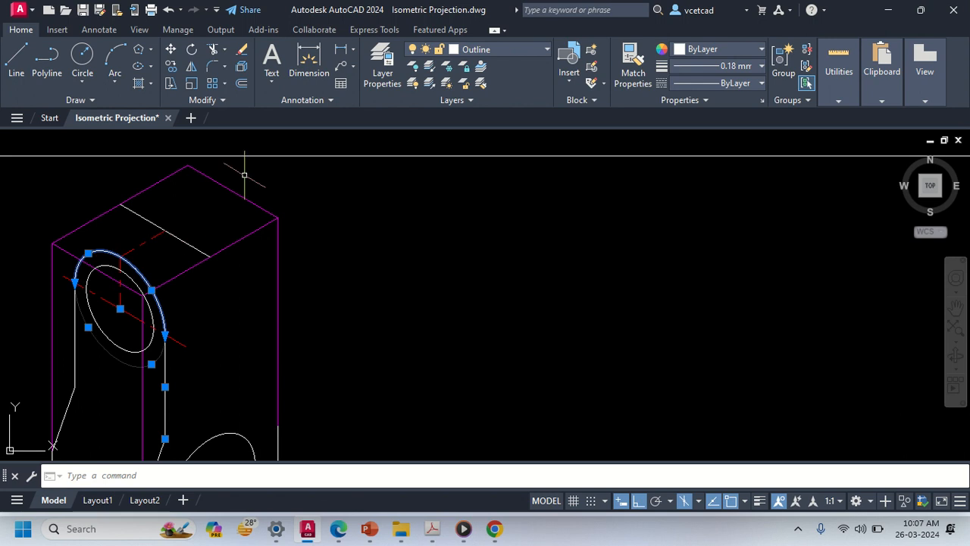
{"action": "scroll", "coordinate": [217, 224], "scroll_direction": "down", "scroll_amount": 2}
{"action": "middle_click_drag", "start_coordinate": [661, 268], "coordinate": [351, 346]}
{"action": "scroll", "coordinate": [546, 332], "scroll_direction": "up", "scroll_amount": 2}
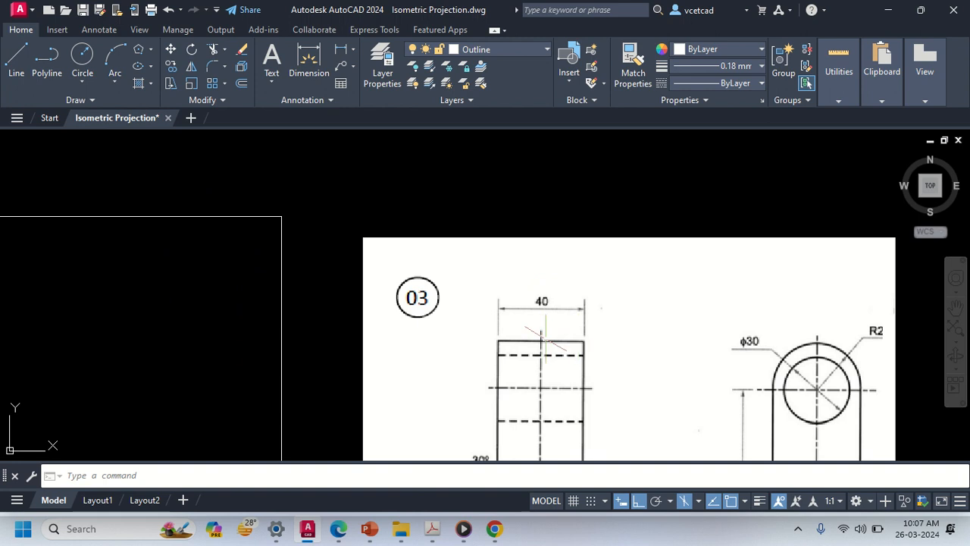
{"action": "middle_click_drag", "start_coordinate": [304, 331], "coordinate": [559, 331]}
{"action": "middle_click_drag", "start_coordinate": [157, 348], "coordinate": [516, 309]}
{"action": "middle_click_drag", "start_coordinate": [86, 336], "coordinate": [136, 373]}
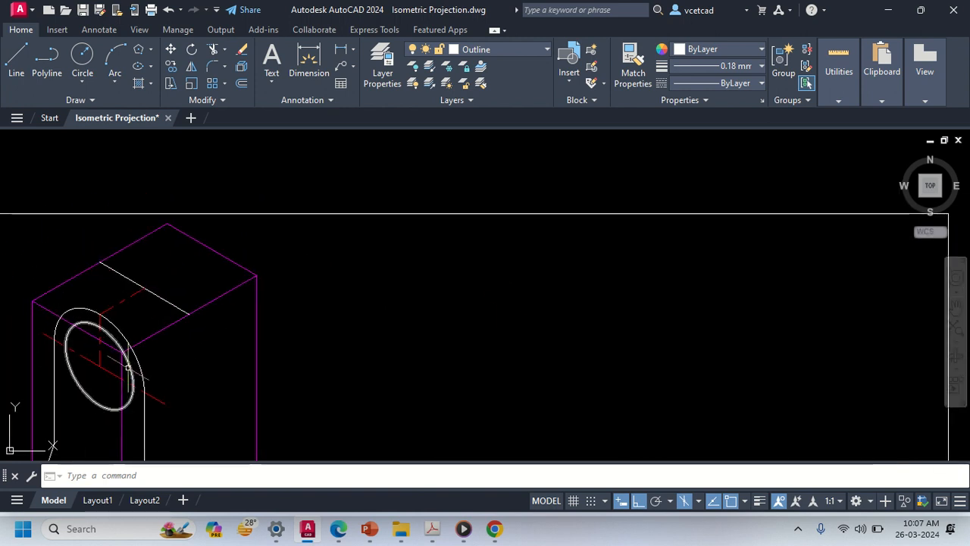
- Draw a 20 long line at 30° in the top isoplane, from the midpoint of the box's top cross line
{"action": "type", "text": "l"}
{"action": "key", "text": "Return"}
{"action": "left_click", "coordinate": [144, 288]}
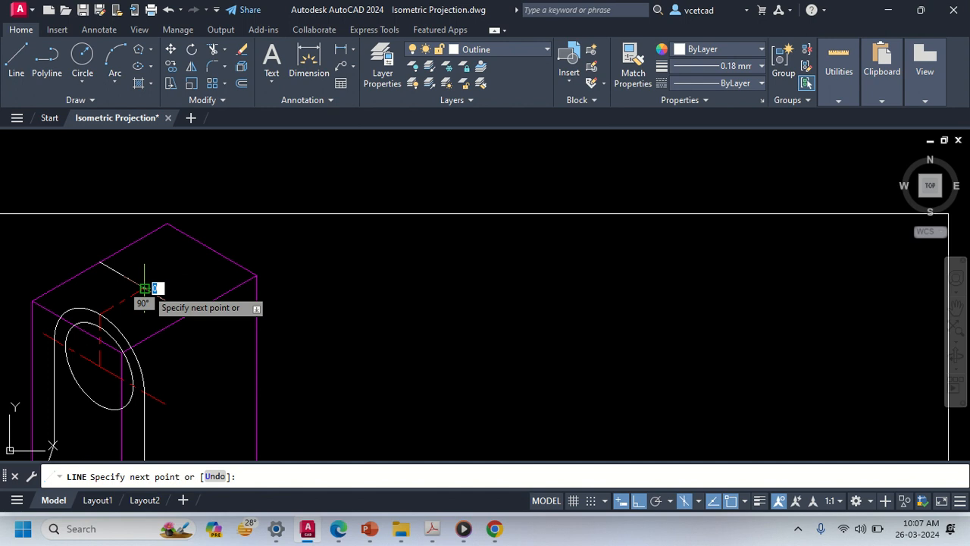
{"action": "key", "text": "F5"}
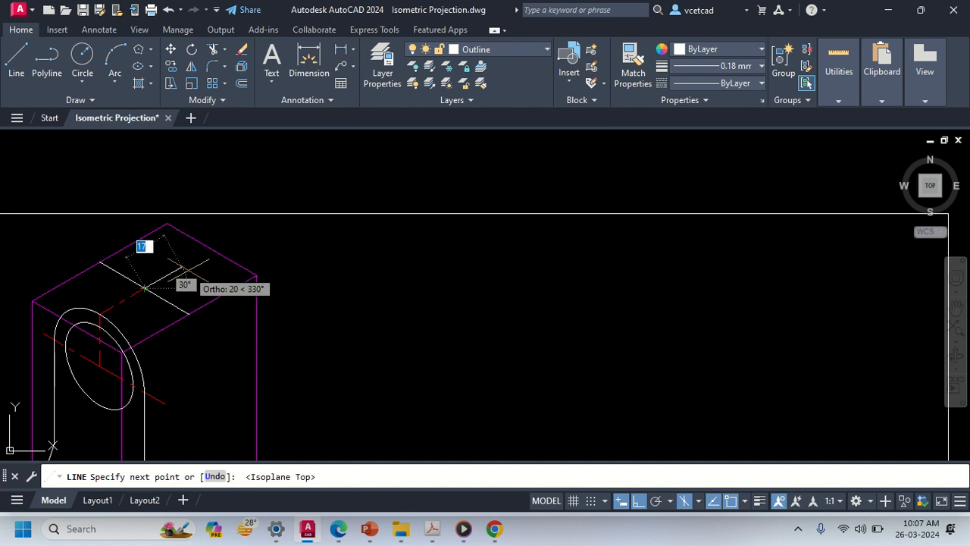
{"action": "type", "text": "2"}
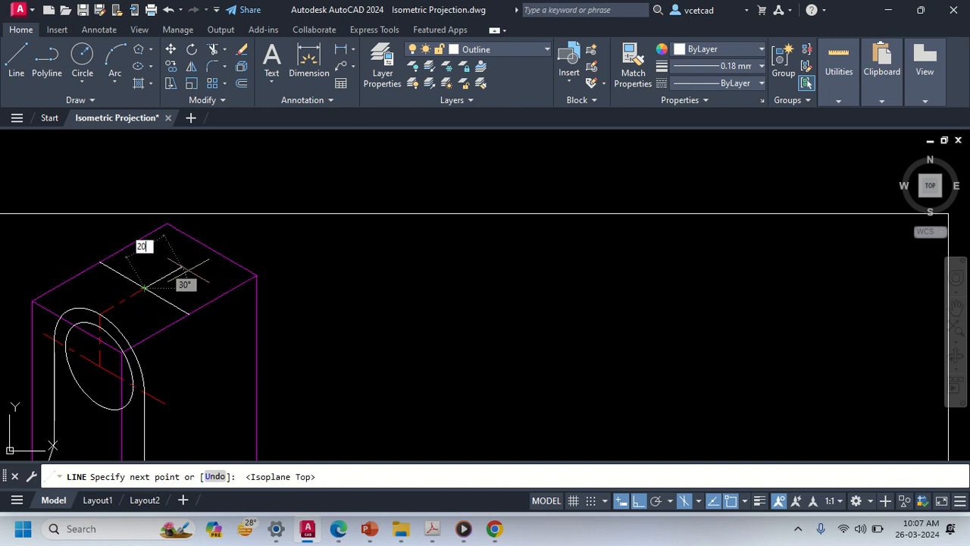
{"action": "type", "text": "0"}
{"action": "key", "text": "Return"}
{"action": "key", "text": "Return"}
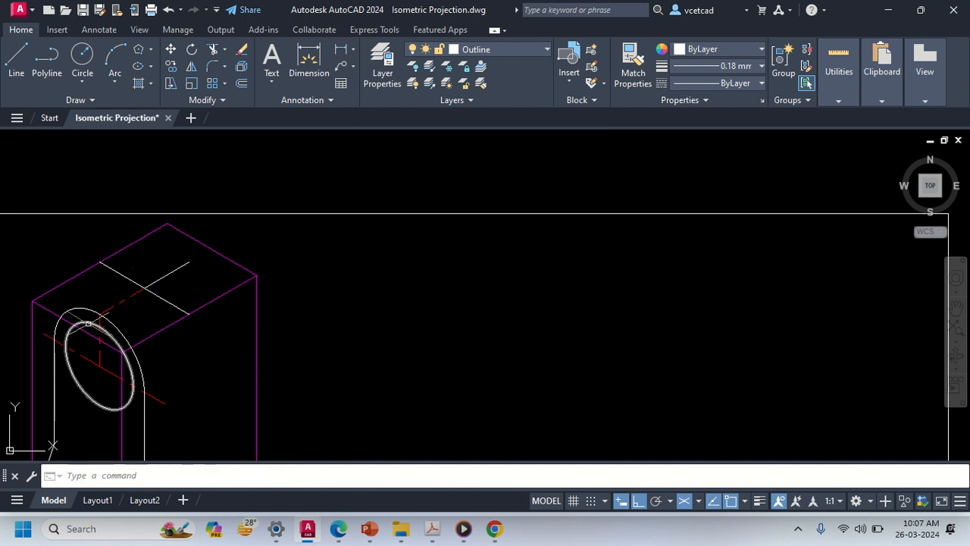
- Copy the outer arc and the vertical edge below it from the arc's top centre point to the far end of the 20 long line
{"action": "left_click", "coordinate": [81, 310]}
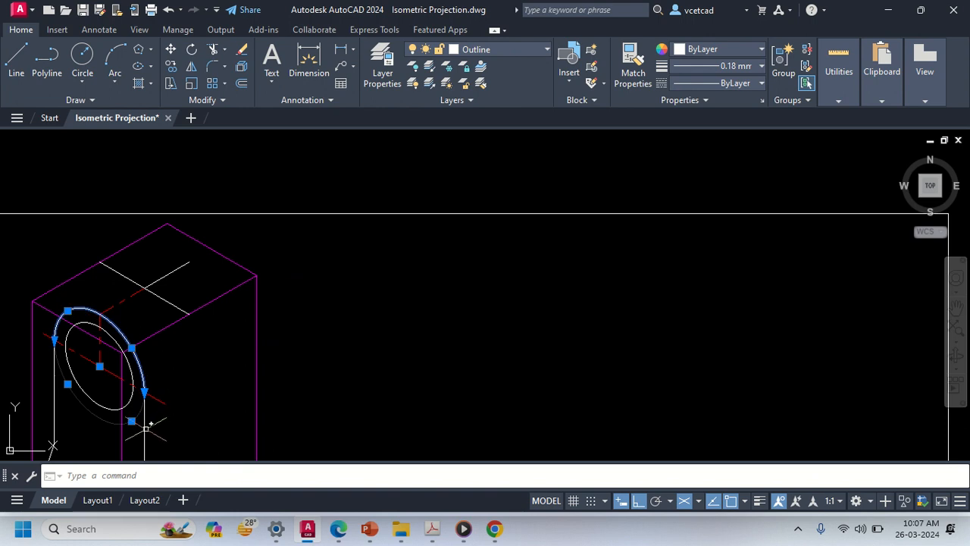
{"action": "scroll", "coordinate": [186, 435], "scroll_direction": "down", "scroll_amount": 2}
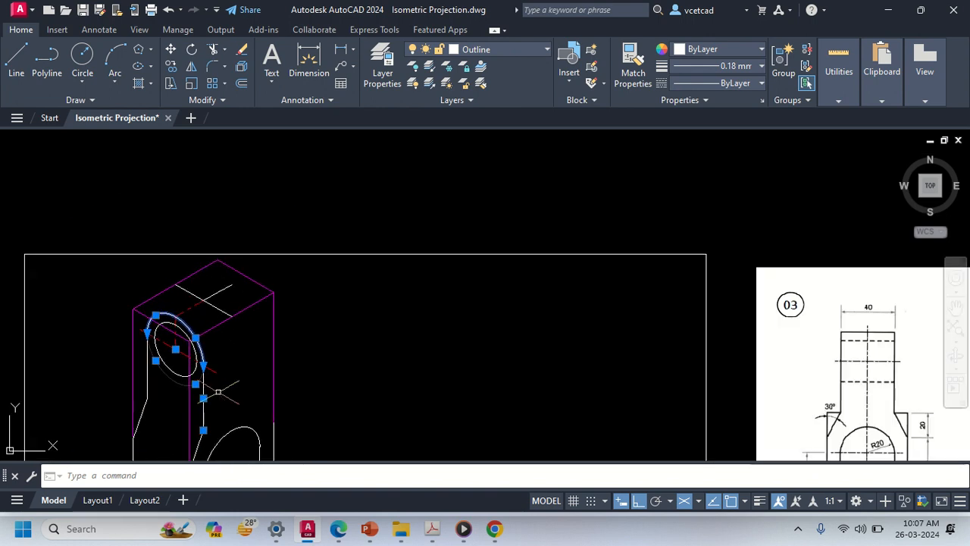
{"action": "key", "text": "Return"}
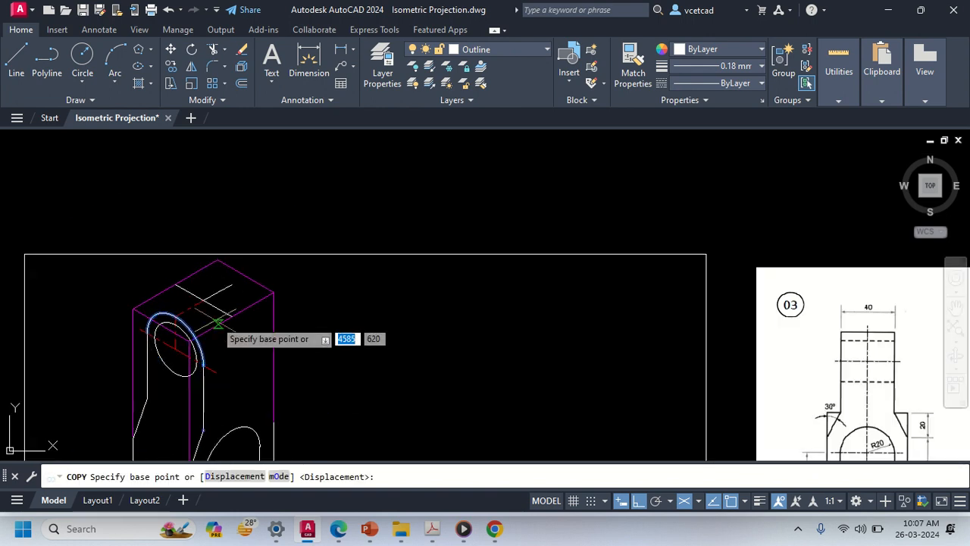
{"action": "scroll", "coordinate": [204, 334], "scroll_direction": "up", "scroll_amount": 2}
{"action": "scroll", "coordinate": [150, 367], "scroll_direction": "down", "scroll_amount": 1}
{"action": "left_click", "coordinate": [151, 315]}
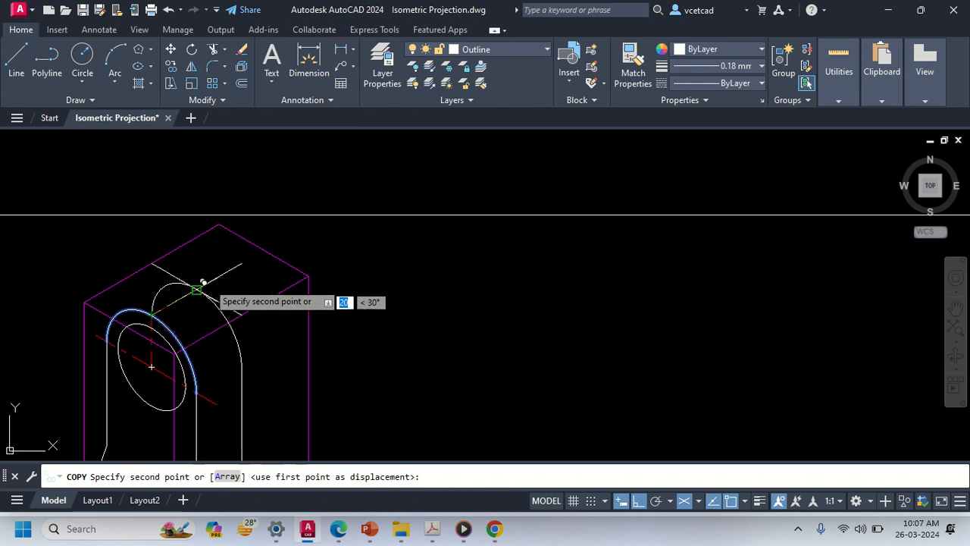
{"action": "left_click", "coordinate": [239, 264]}
{"action": "key", "text": "Return"}
{"action": "scroll", "coordinate": [227, 326], "scroll_direction": "down", "scroll_amount": 2}
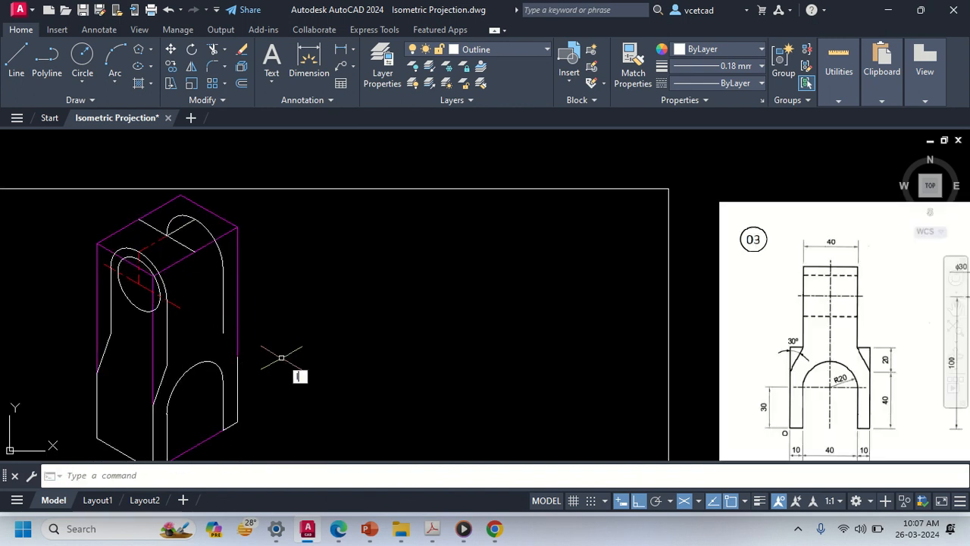
- Draw the rear sloping shoulder line from the rear vertical edge's upper end to the lower end of the copied vertical edge
{"action": "scroll", "coordinate": [281, 357], "scroll_direction": "up", "scroll_amount": 4}
{"action": "type", "text": "l"}
{"action": "key", "text": "Return"}
{"action": "left_click", "coordinate": [162, 354]}
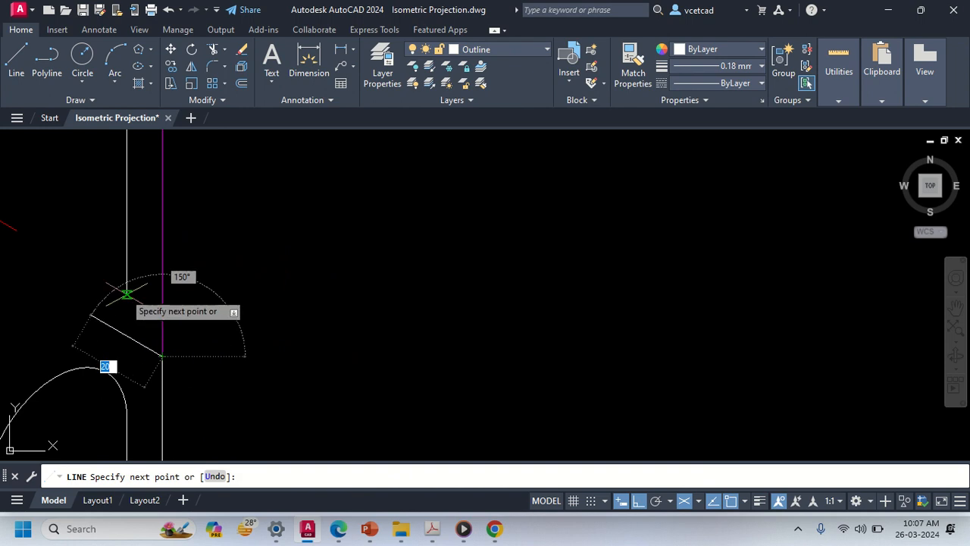
{"action": "left_click", "coordinate": [126, 294]}
{"action": "key", "text": "Escape"}
{"action": "scroll", "coordinate": [103, 342], "scroll_direction": "down", "scroll_amount": 2}
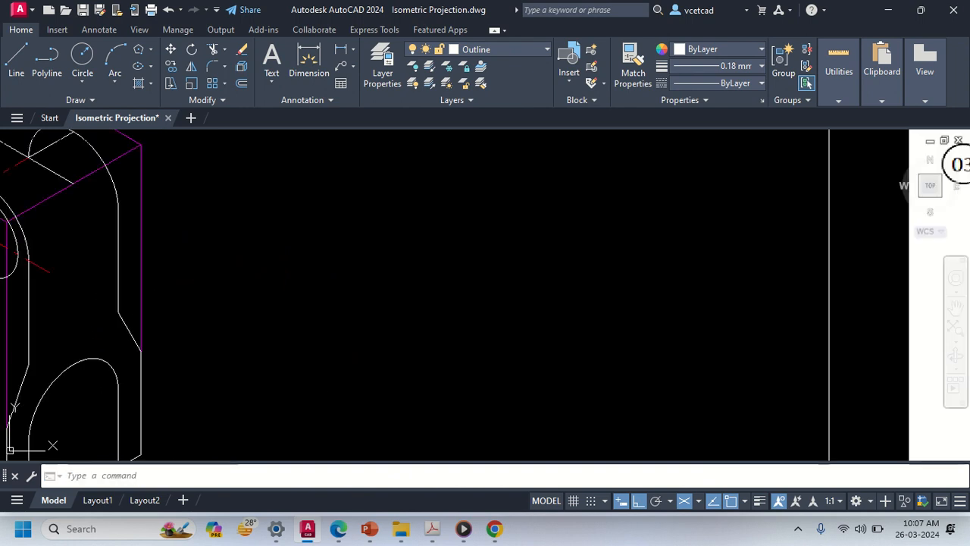
- Draw the upper block's top silhouette line at 30° from the front outer arc to the copied rear arc
{"action": "scroll", "coordinate": [45, 314], "scroll_direction": "down", "scroll_amount": 2}
{"action": "scroll", "coordinate": [176, 304], "scroll_direction": "up", "scroll_amount": 3}
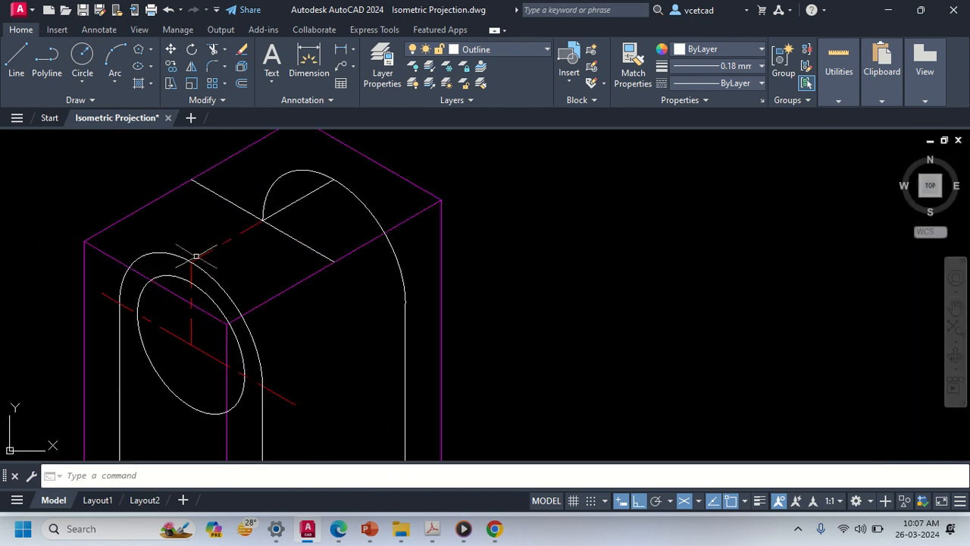
{"action": "type", "text": "l"}
{"action": "key", "text": "Return"}
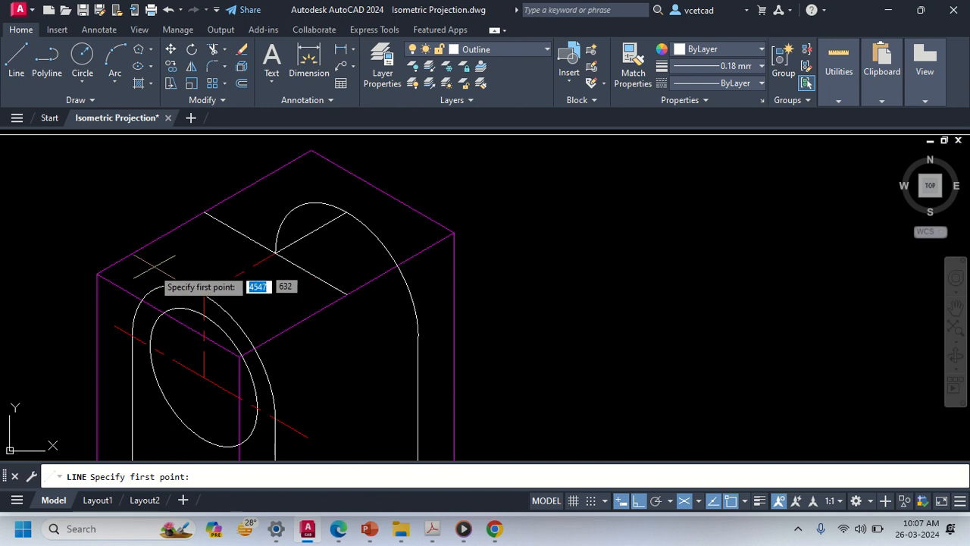
{"action": "left_click", "coordinate": [152, 288]}
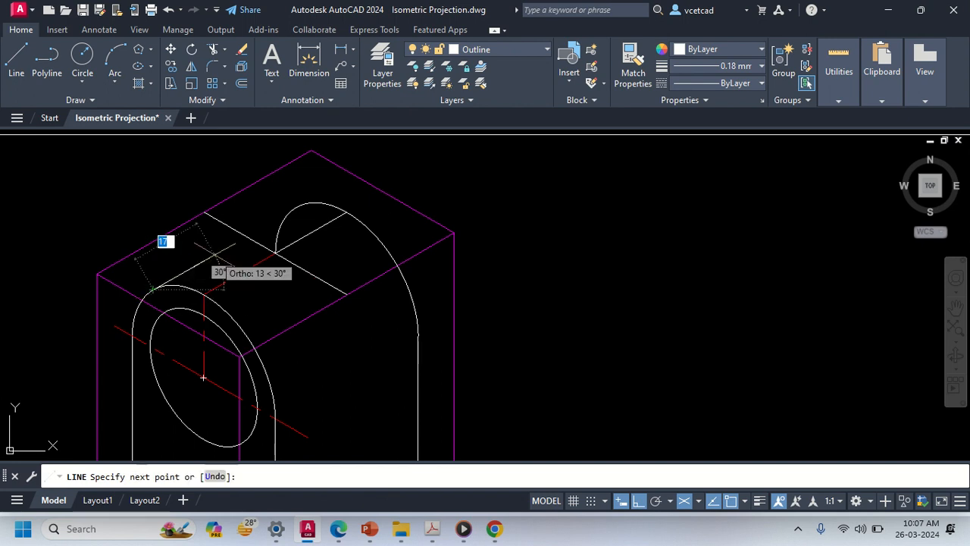
{"action": "left_click", "coordinate": [296, 206]}
{"action": "key", "text": "Return"}
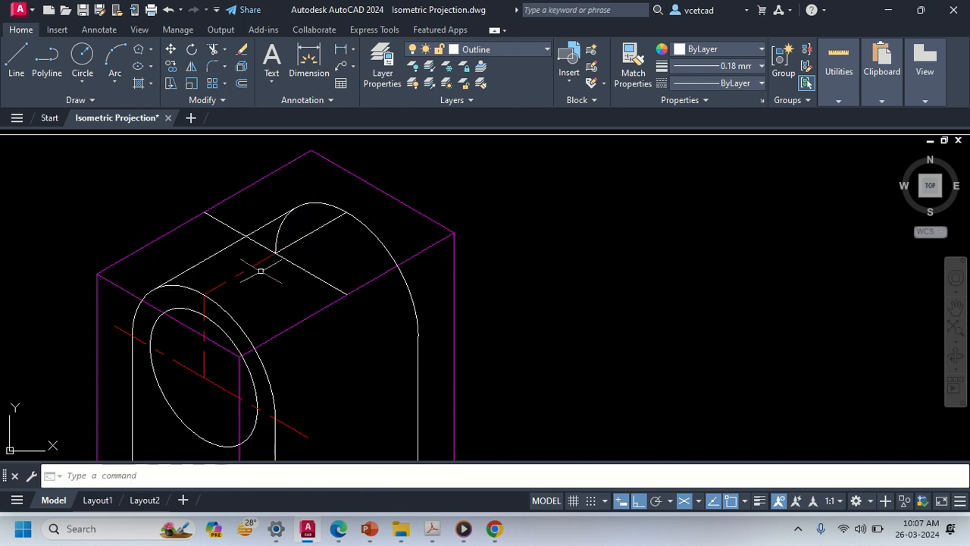
- Trim the hidden part of the rear arc below the top silhouette line
{"action": "type", "text": "tr"}
{"action": "key", "text": "Return"}
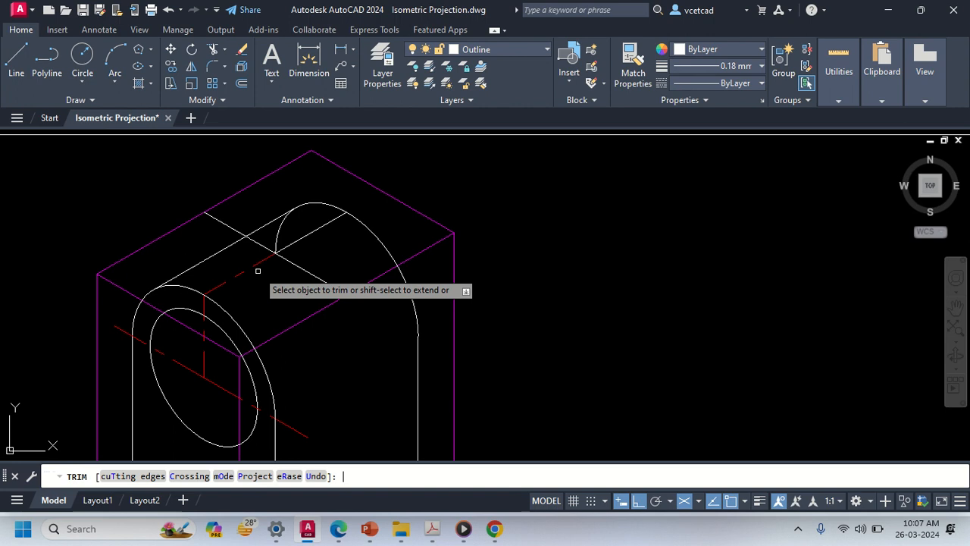
{"action": "left_click", "coordinate": [279, 228]}
{"action": "key", "text": "Escape"}
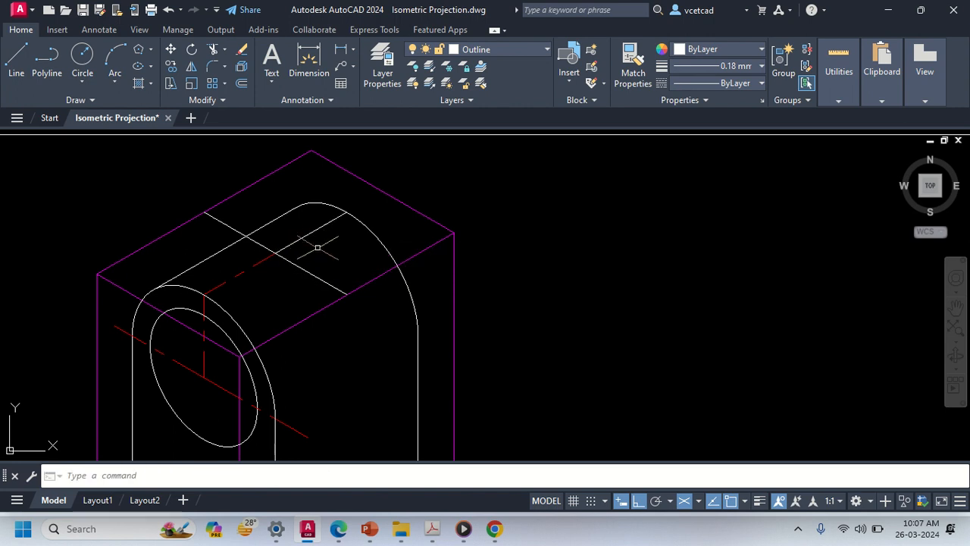
- Move the two construction lines on the box's top face to the Projection line layer
{"action": "left_click", "coordinate": [306, 235]}
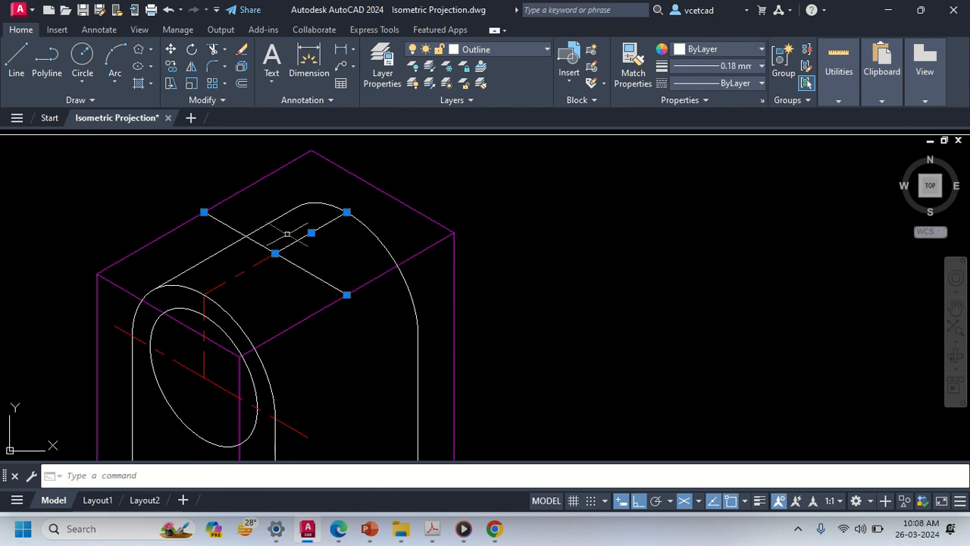
{"action": "left_click", "coordinate": [512, 50]}
{"action": "left_click", "coordinate": [479, 186]}
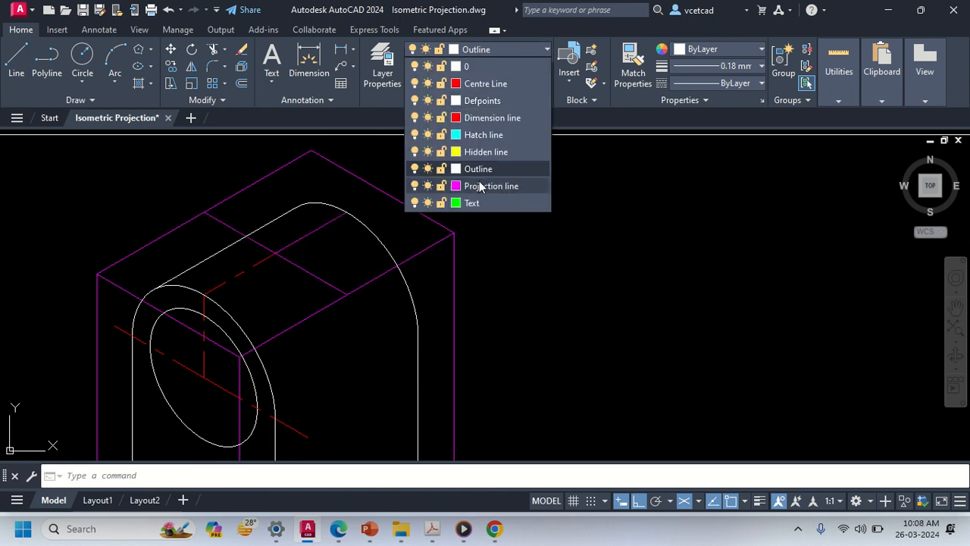
{"action": "key", "text": "Escape"}
- Examine the sloping shoulders and the central 10 wide, 20 high rib in problem 03's front and side views against the isometric view
{"action": "middle_click_drag", "start_coordinate": [288, 274], "coordinate": [382, 233]}
{"action": "scroll", "coordinate": [398, 268], "scroll_direction": "down", "scroll_amount": 2}
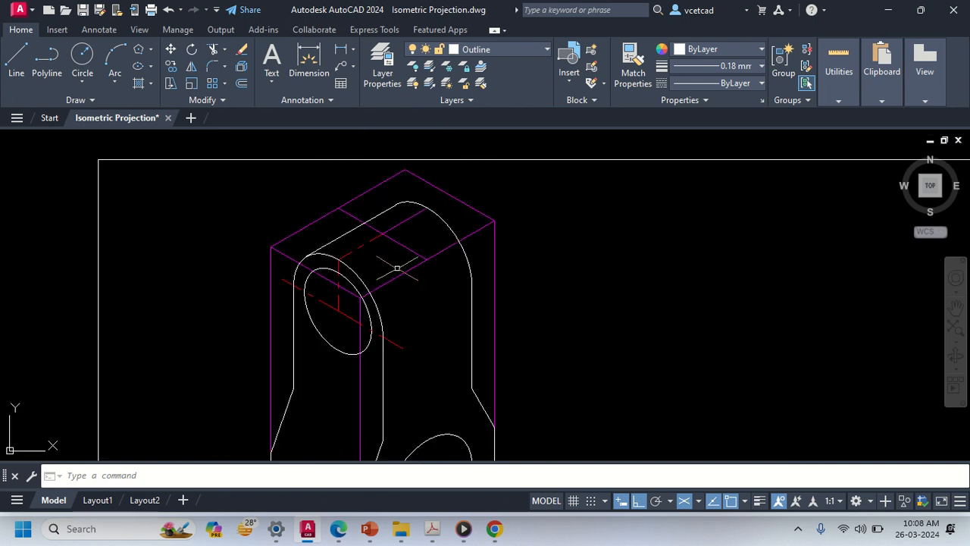
{"action": "middle_click_drag", "start_coordinate": [332, 263], "coordinate": [341, 234]}
{"action": "middle_click_drag", "start_coordinate": [426, 291], "coordinate": [395, 260]}
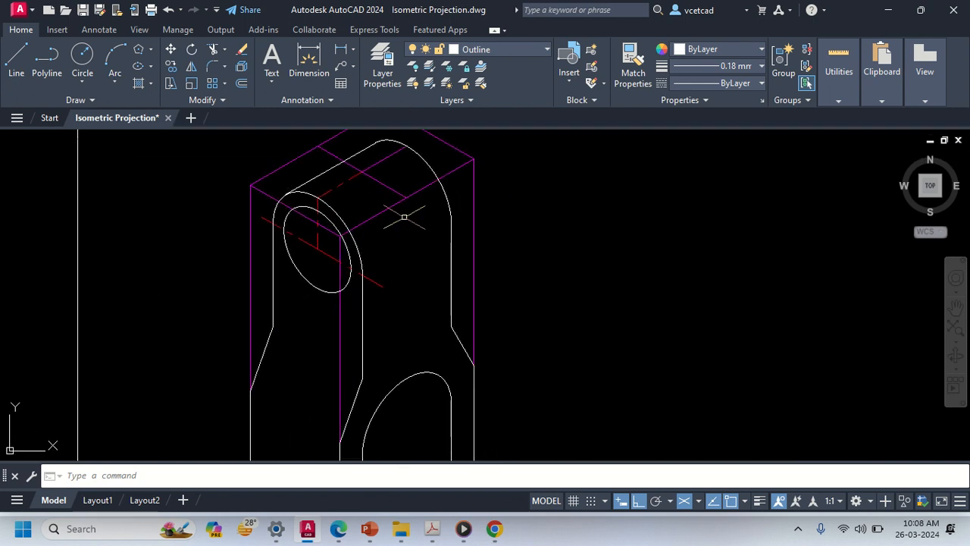
{"action": "scroll", "coordinate": [401, 217], "scroll_direction": "down", "scroll_amount": 4}
{"action": "middle_click_drag", "start_coordinate": [540, 314], "coordinate": [411, 315]}
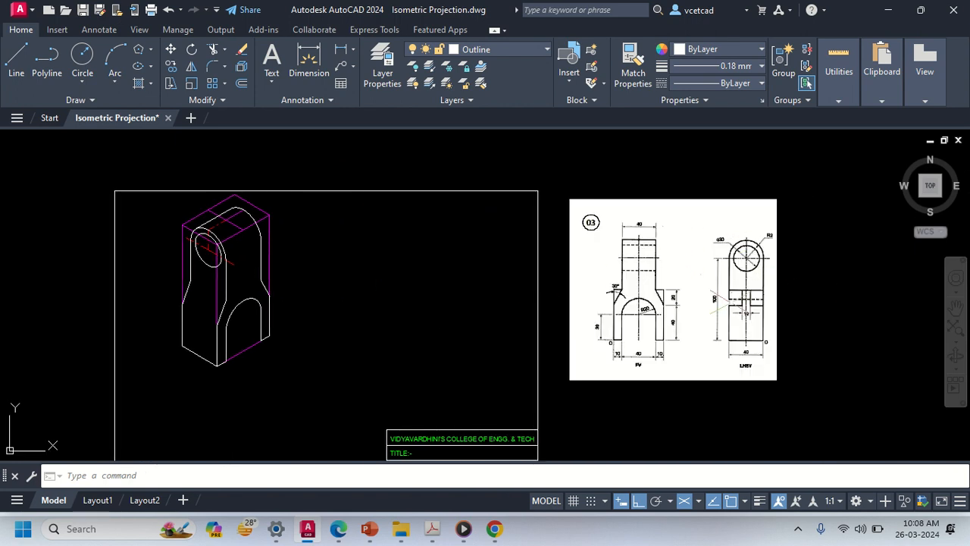
{"action": "scroll", "coordinate": [730, 304], "scroll_direction": "up", "scroll_amount": 2}
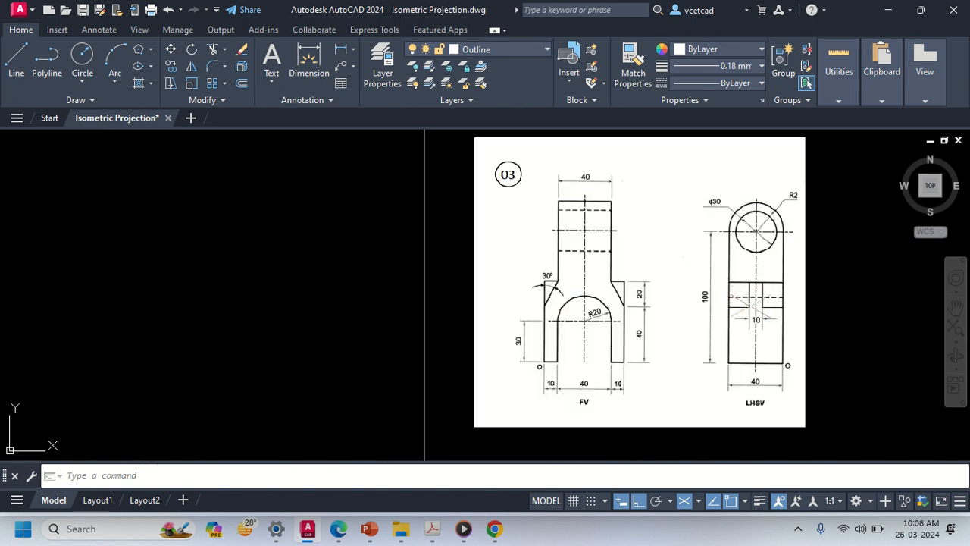
{"action": "scroll", "coordinate": [756, 319], "scroll_direction": "up", "scroll_amount": 2}
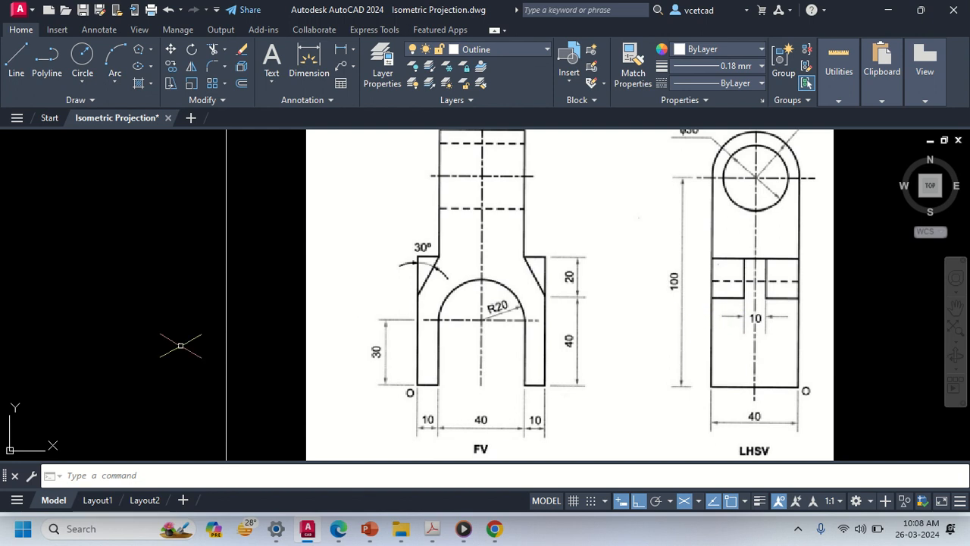
{"action": "middle_click_drag", "start_coordinate": [184, 361], "coordinate": [507, 363]}
{"action": "scroll", "coordinate": [21, 356], "scroll_direction": "down", "scroll_amount": 4}
{"action": "middle_click_drag", "start_coordinate": [29, 369], "coordinate": [418, 371]}
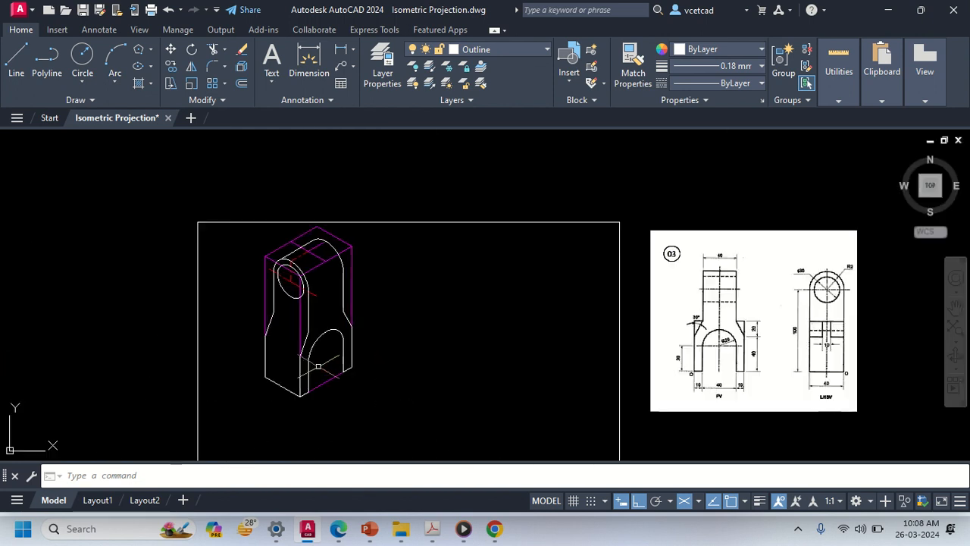
{"action": "scroll", "coordinate": [312, 341], "scroll_direction": "up", "scroll_amount": 2}
{"action": "middle_click_drag", "start_coordinate": [310, 340], "coordinate": [262, 360]}
{"action": "middle_click_drag", "start_coordinate": [462, 343], "coordinate": [358, 347]}
{"action": "middle_click_drag", "start_coordinate": [705, 351], "coordinate": [482, 346]}
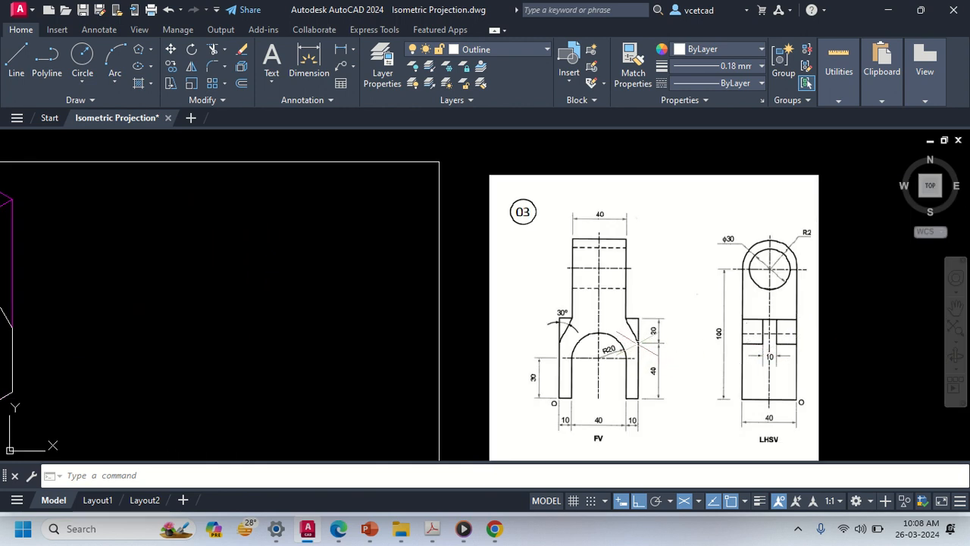
{"action": "middle_click_drag", "start_coordinate": [151, 387], "coordinate": [522, 388]}
{"action": "scroll", "coordinate": [461, 386], "scroll_direction": "up", "scroll_amount": 2}
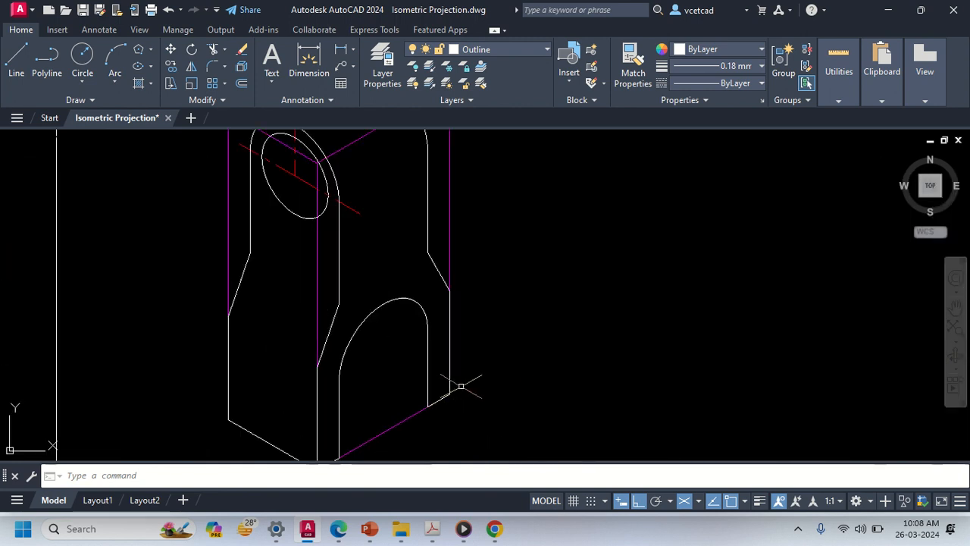
- Draw a 15 long line at 150° across the left face from the lower end of the front sloping shoulder line
{"action": "type", "text": "l"}
{"action": "key", "text": "Return"}
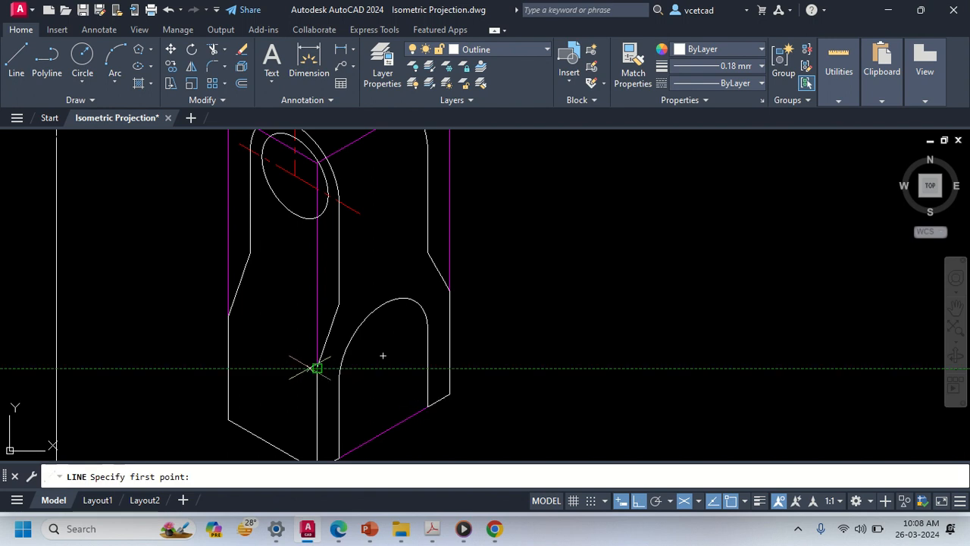
{"action": "scroll", "coordinate": [319, 373], "scroll_direction": "up", "scroll_amount": 1}
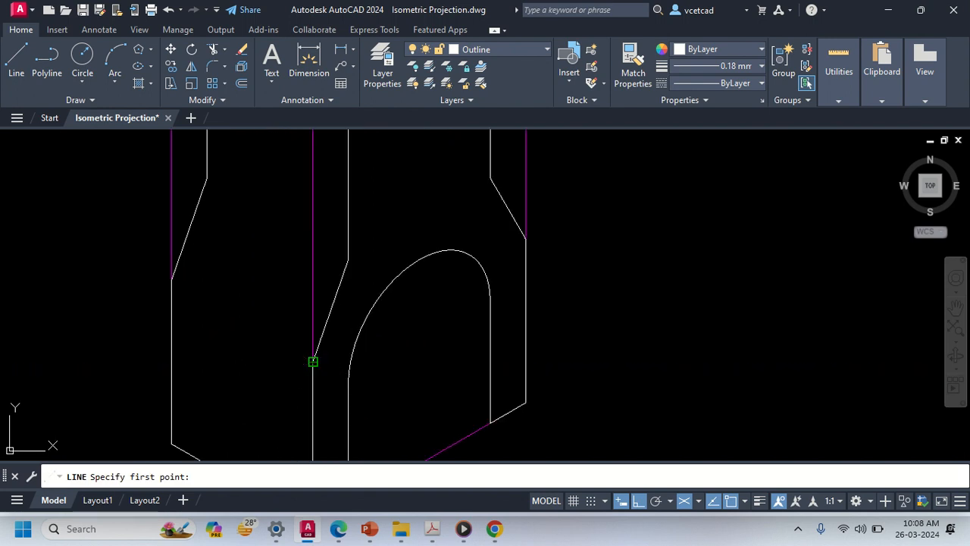
{"action": "left_click", "coordinate": [313, 362]}
{"action": "type", "text": "1"}
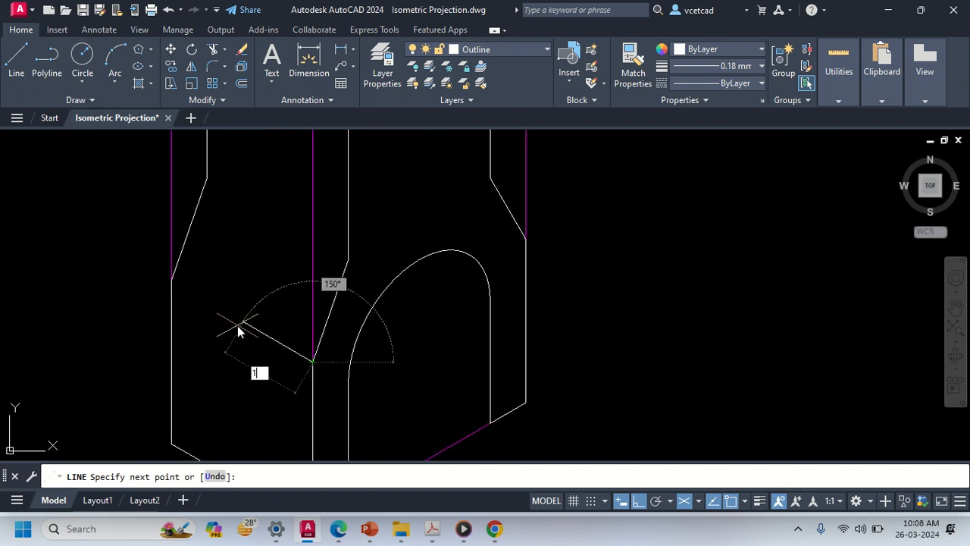
{"action": "type", "text": "5"}
{"action": "key", "text": "Return"}
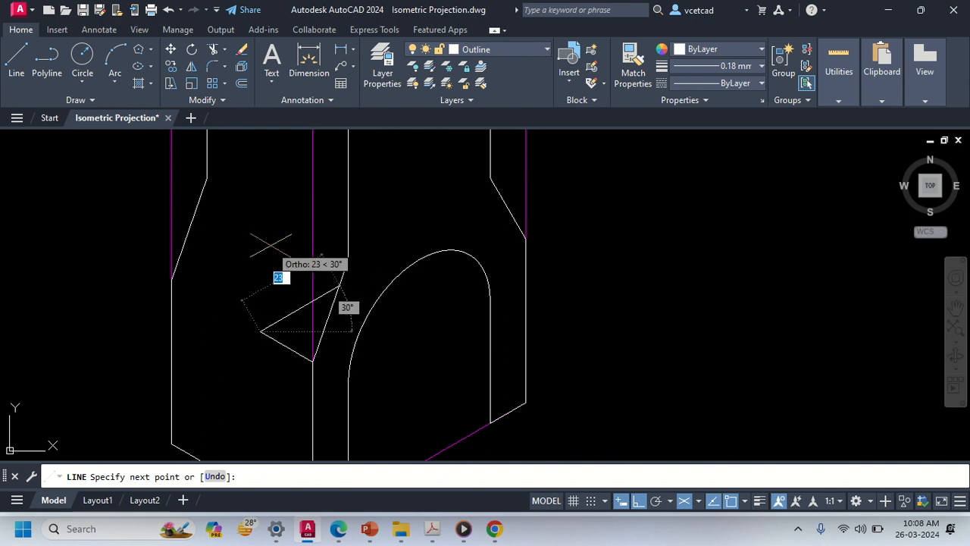
- Continue the line vertically upward by 20 in the right isoplane
{"action": "key", "text": "F5"}
{"action": "scroll", "coordinate": [272, 248], "scroll_direction": "down", "scroll_amount": 4}
{"action": "mouse_move", "coordinate": [557, 310]}
{"action": "middle_mouse_down"}
{"action": "mouse_move", "coordinate": [205, 332]}
{"action": "mouse_move", "coordinate": [147, 344]}
{"action": "mouse_move", "coordinate": [605, 350]}
{"action": "middle_mouse_up"}
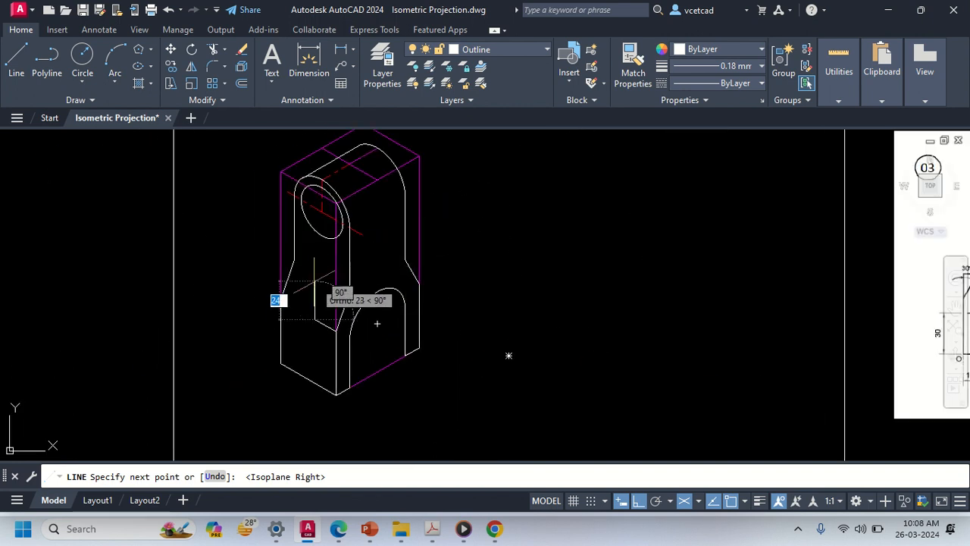
{"action": "type", "text": "20"}
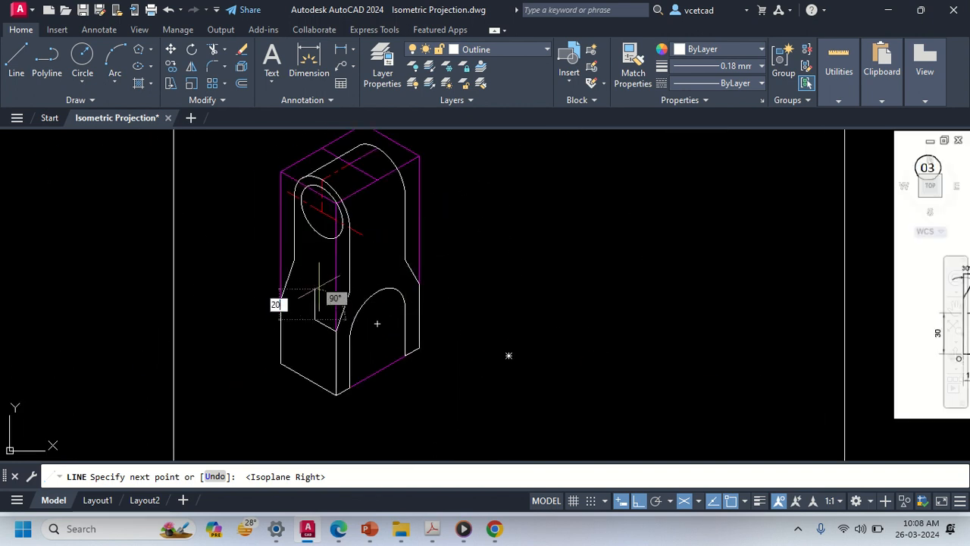
{"action": "key", "text": "Return"}
- Continue the rib outline with a 10 long line at 150° in the left isoplane for its upper edge
{"action": "scroll", "coordinate": [278, 283], "scroll_direction": "up", "scroll_amount": 3}
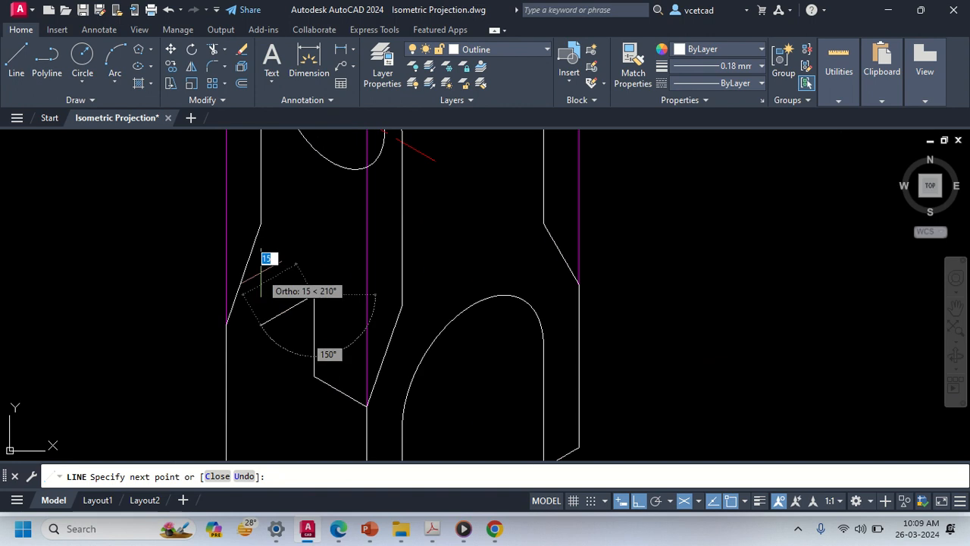
{"action": "key", "text": "F5"}
{"action": "scroll", "coordinate": [266, 274], "scroll_direction": "up", "scroll_amount": 2}
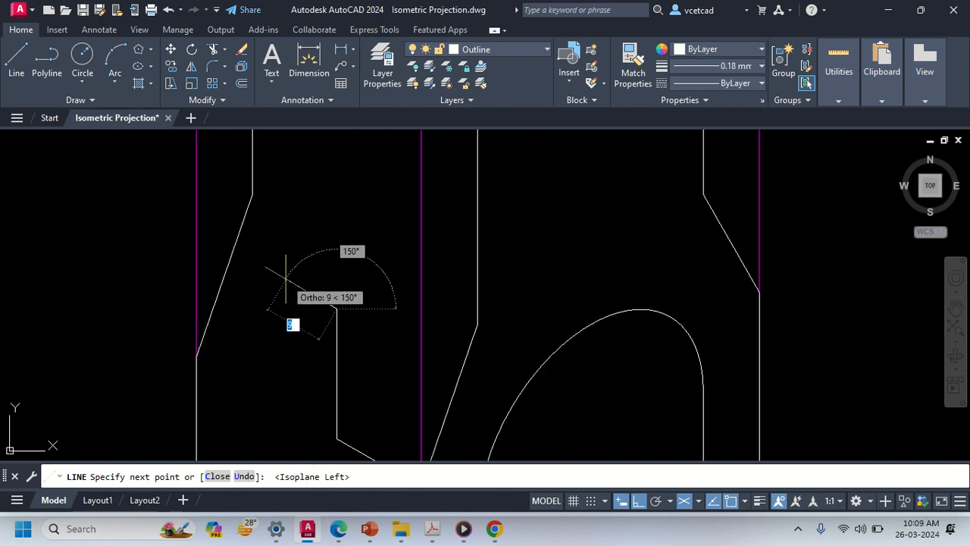
{"action": "type", "text": "10"}
{"action": "key", "text": "Return"}
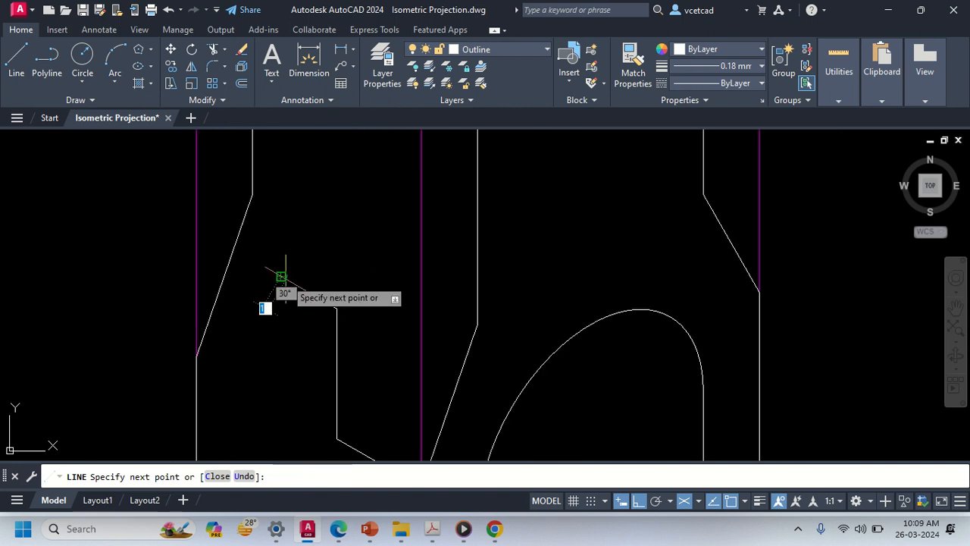
- Continue the rib outline 20 vertically downward and finish it at the lower end of the far sloping shoulder line
{"action": "middle_click_drag", "start_coordinate": [281, 413], "coordinate": [299, 303]}
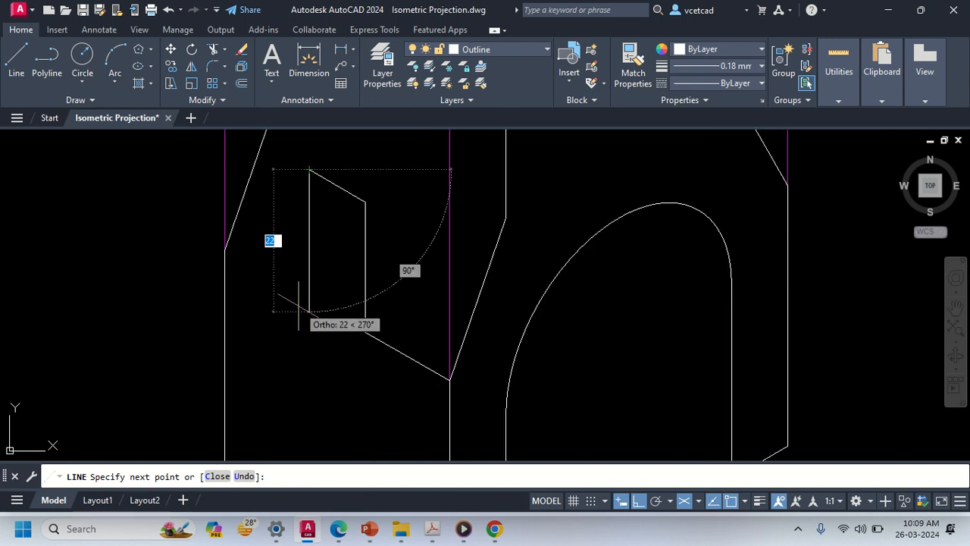
{"action": "type", "text": "20"}
{"action": "key", "text": "Return"}
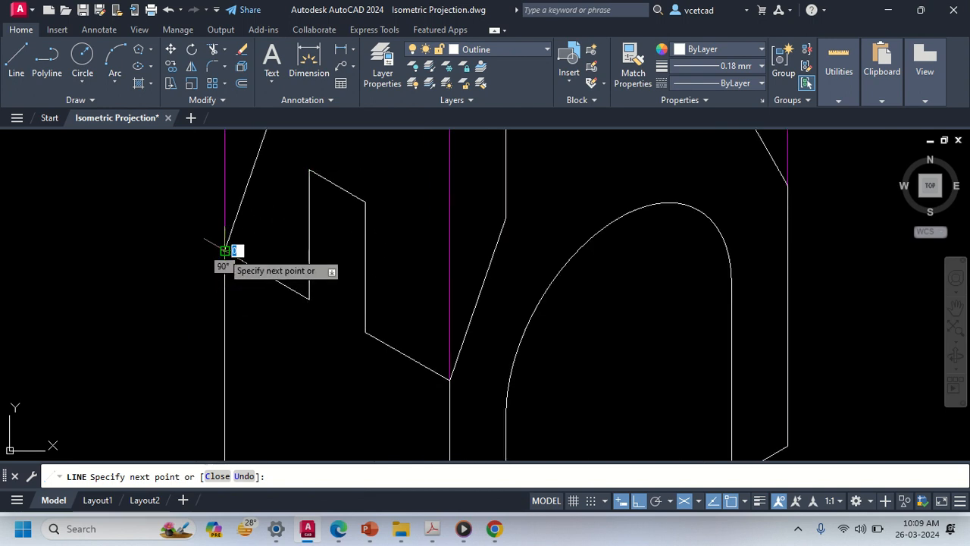
{"action": "key", "text": "Escape"}
{"action": "mouse_move", "coordinate": [348, 320]}
{"action": "middle_mouse_down"}
{"action": "mouse_move", "coordinate": [284, 415]}
{"action": "mouse_move", "coordinate": [236, 400]}
{"action": "middle_mouse_up"}
{"action": "scroll", "coordinate": [313, 410], "scroll_direction": "down", "scroll_amount": 1}
{"action": "scroll", "coordinate": [313, 411], "scroll_direction": "down", "scroll_amount": 2}
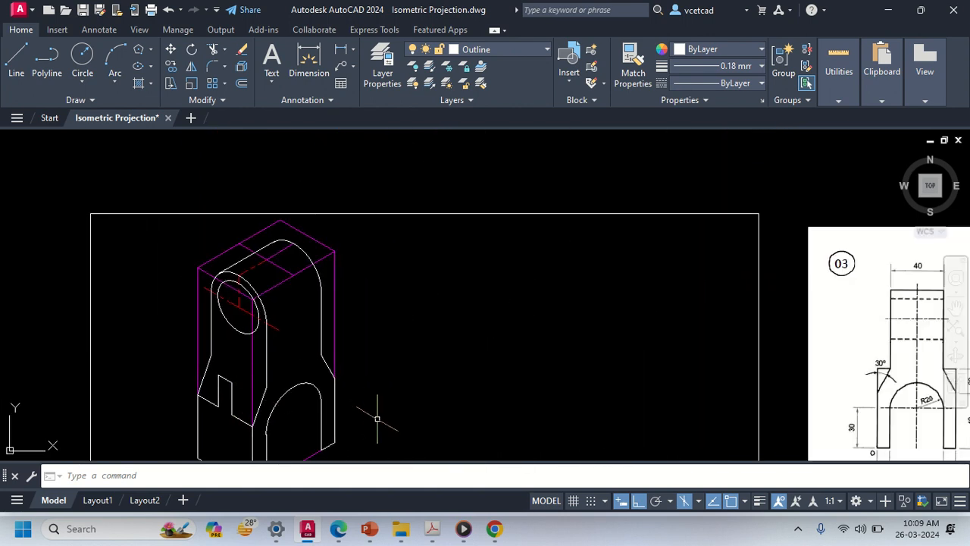
- Draw a line about 22 long at 30° in the top isoplane from the rib's near upper corner
{"action": "middle_click_drag", "start_coordinate": [478, 426], "coordinate": [283, 402]}
{"action": "mouse_move", "coordinate": [796, 362]}
{"action": "middle_mouse_down"}
{"action": "mouse_move", "coordinate": [738, 371]}
{"action": "mouse_move", "coordinate": [748, 371]}
{"action": "middle_mouse_up"}
{"action": "middle_click_drag", "start_coordinate": [233, 459], "coordinate": [451, 442]}
{"action": "scroll", "coordinate": [170, 371], "scroll_direction": "up", "scroll_amount": 2}
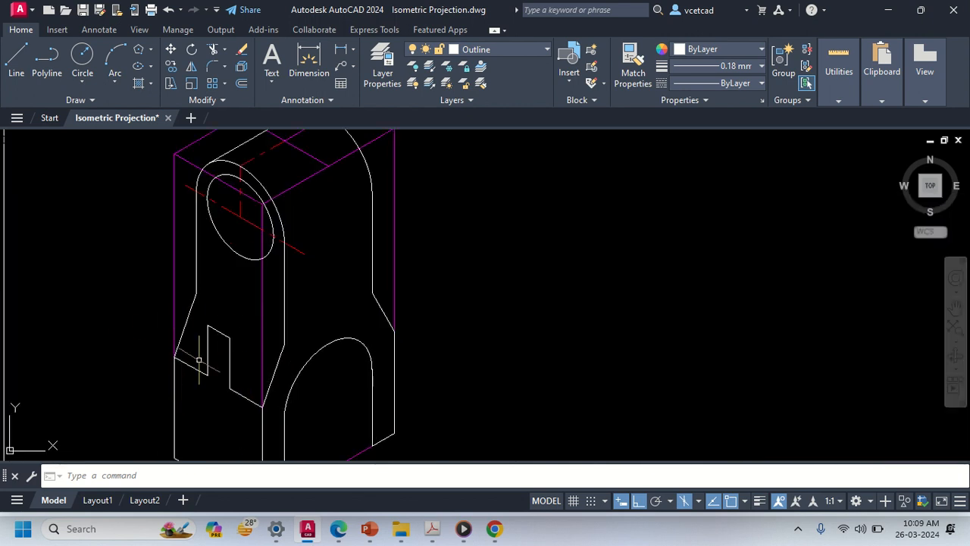
{"action": "key", "text": "Return"}
{"action": "left_click", "coordinate": [229, 337]}
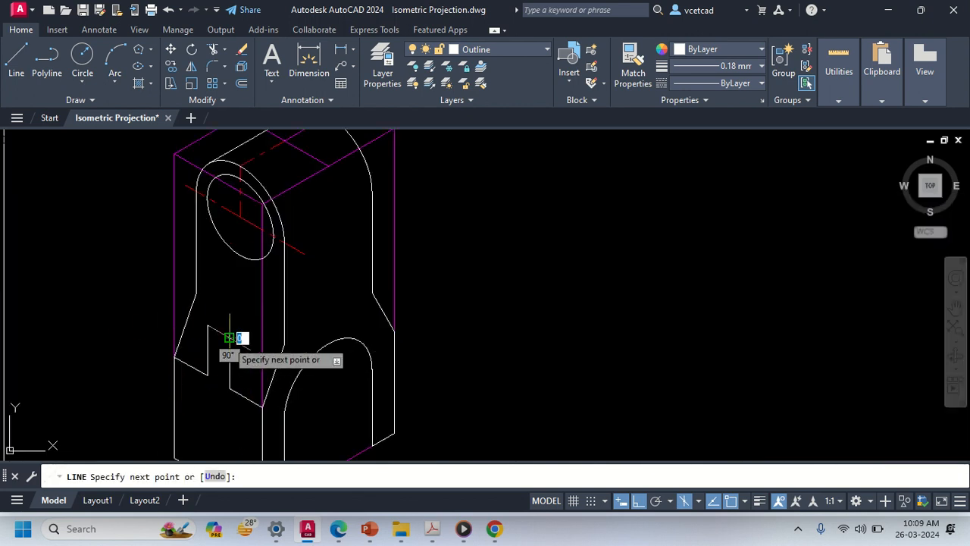
{"action": "scroll", "coordinate": [261, 322], "scroll_direction": "up", "scroll_amount": 6}
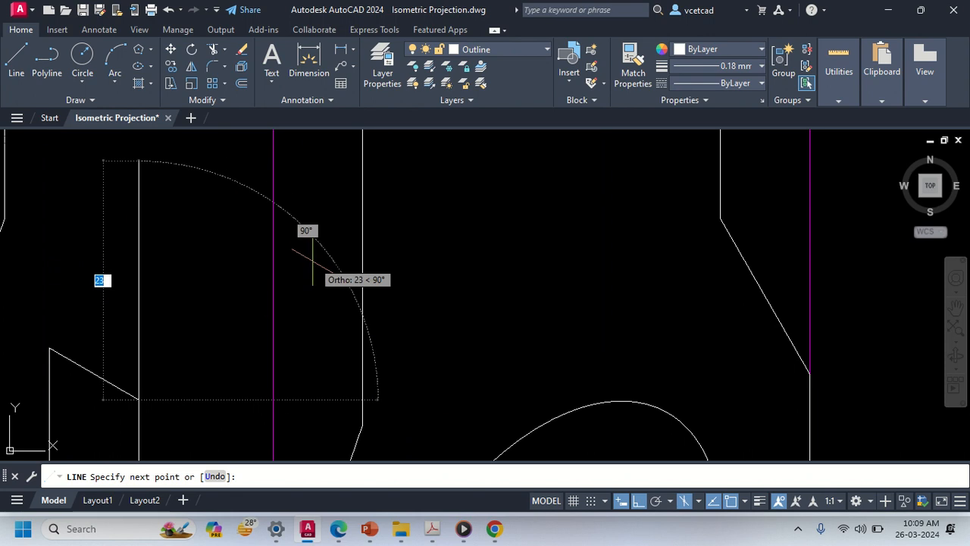
{"action": "key", "text": "F5"}
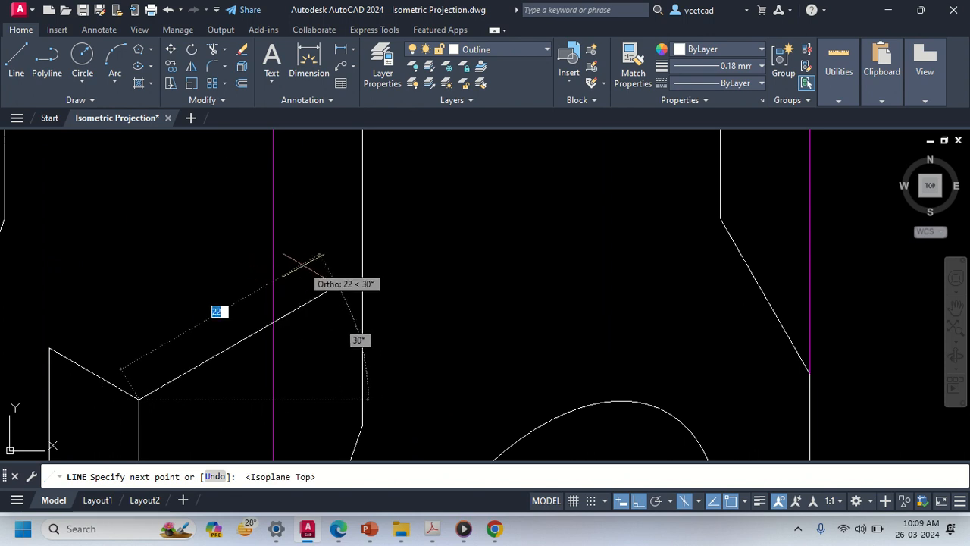
{"action": "left_click", "coordinate": [305, 266]}
{"action": "key", "text": "Escape"}
- Draw a parallel line at 30° from the rib's far upper corner, reaching beyond the shoulder's upper level
{"action": "middle_click_drag", "start_coordinate": [156, 325], "coordinate": [208, 346]}
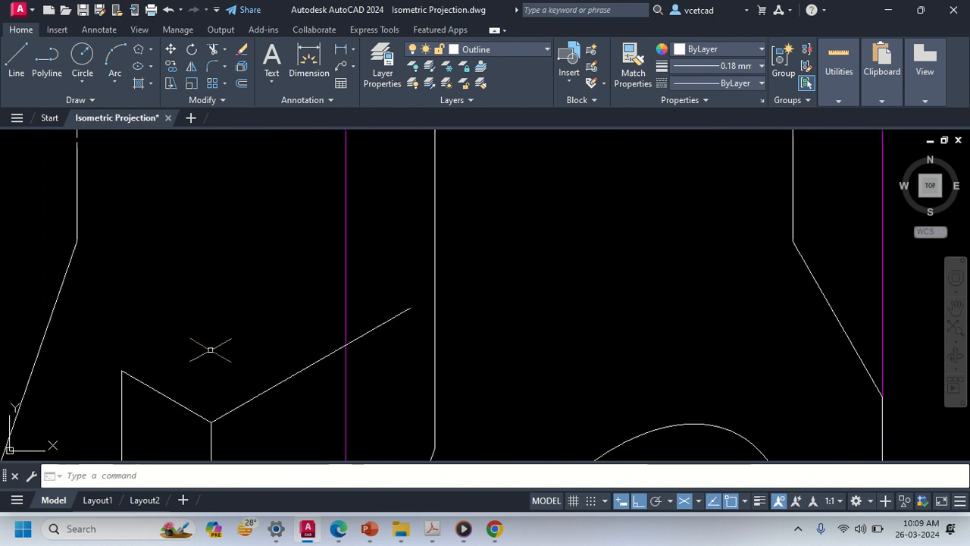
{"action": "key", "text": "Return"}
{"action": "left_click", "coordinate": [121, 370]}
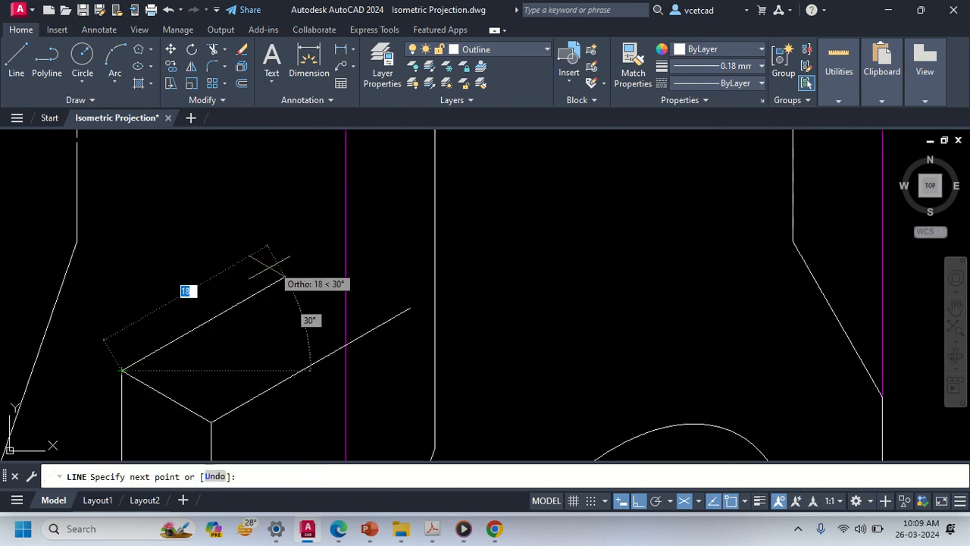
{"action": "left_click", "coordinate": [338, 248]}
{"action": "key", "text": "Escape"}
{"action": "scroll", "coordinate": [277, 325], "scroll_direction": "down", "scroll_amount": 4}
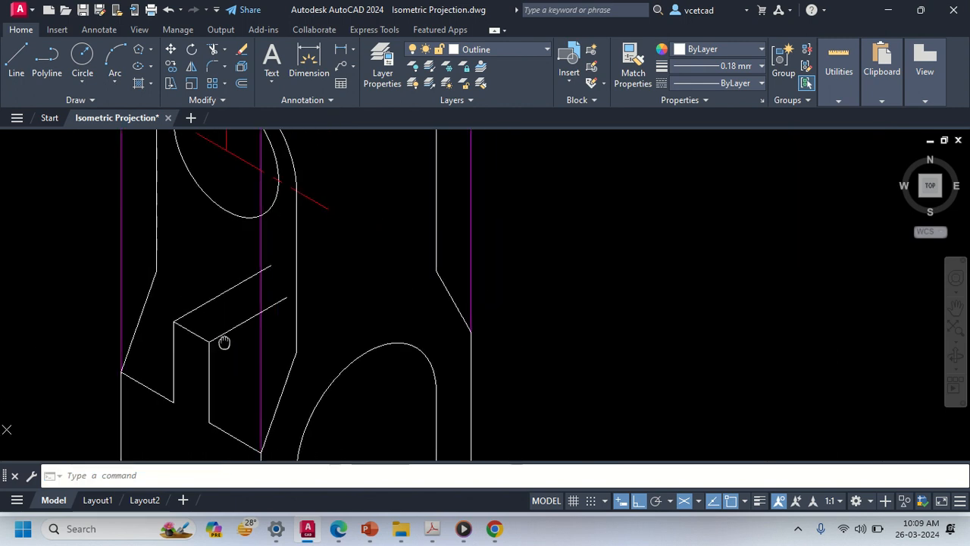
- Draw a line joining the upper ends of the two sloping shoulder lines on the left face
{"action": "key", "text": "Return"}
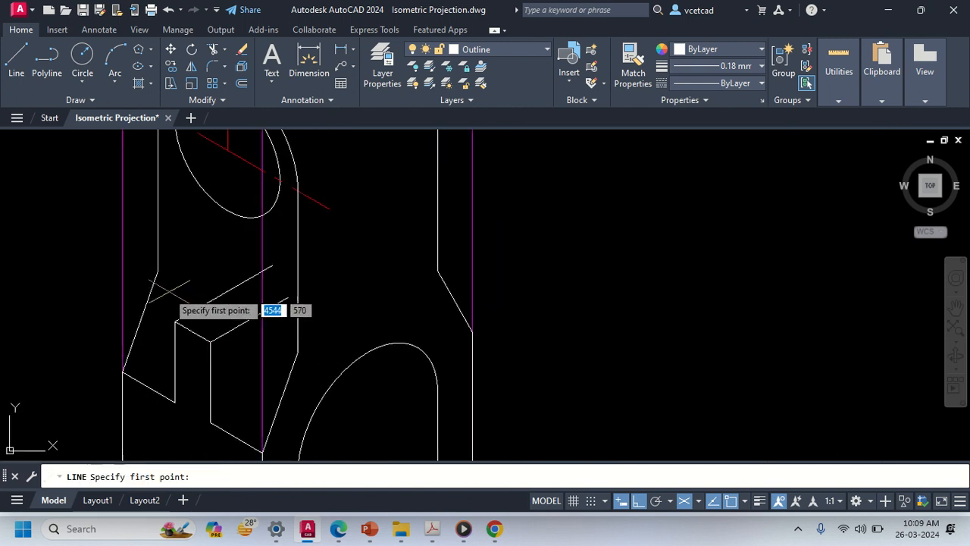
{"action": "left_click", "coordinate": [156, 271]}
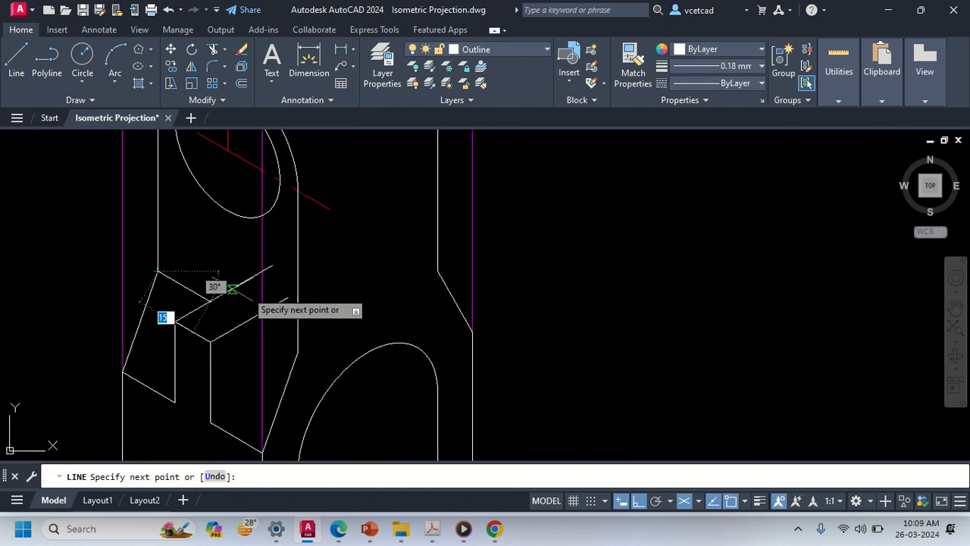
{"action": "left_click", "coordinate": [298, 351]}
{"action": "key", "text": "Return"}
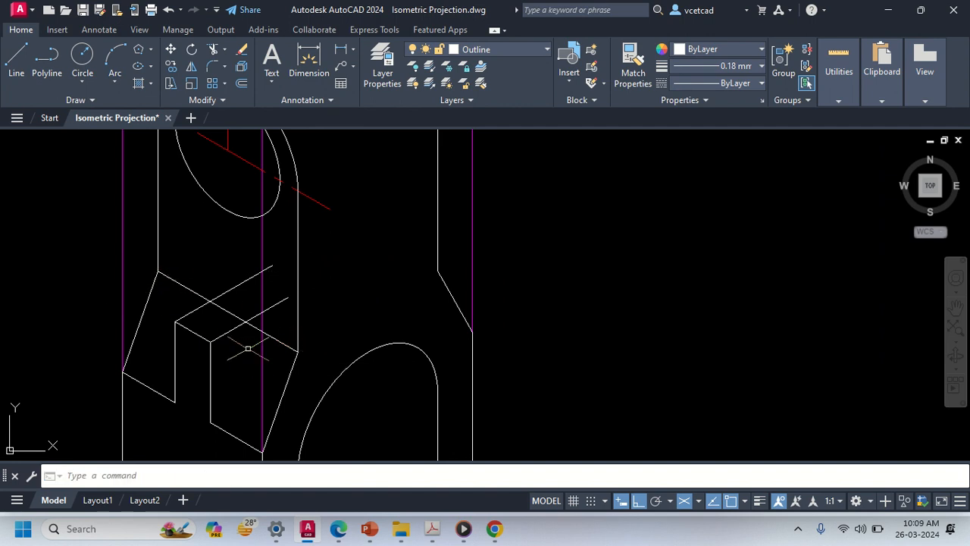
- Trim the rib's two 30° lines at the shoulder's upper edge and delete their leftover pieces
{"action": "key", "text": "Return"}
{"action": "left_click", "coordinate": [257, 313]}
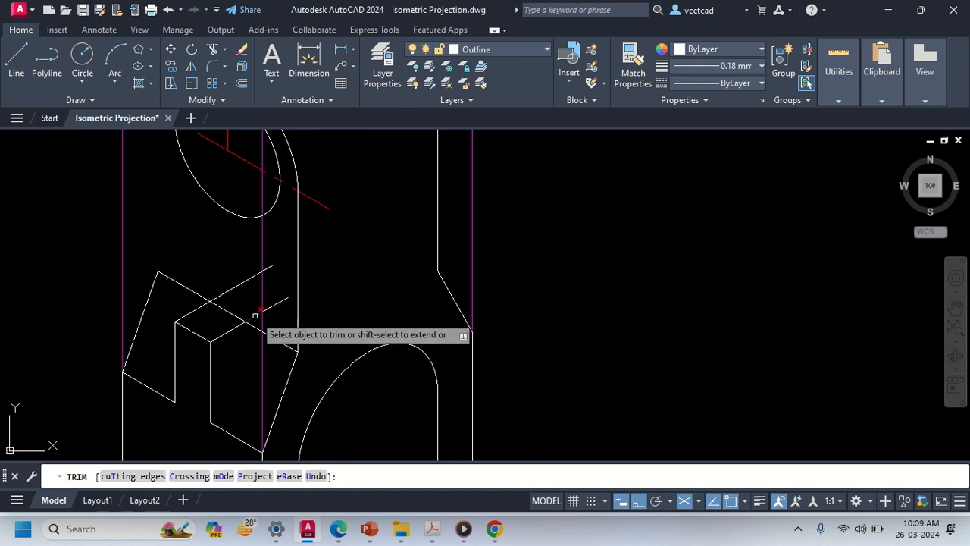
{"action": "left_click", "coordinate": [225, 292]}
{"action": "key", "text": "Return"}
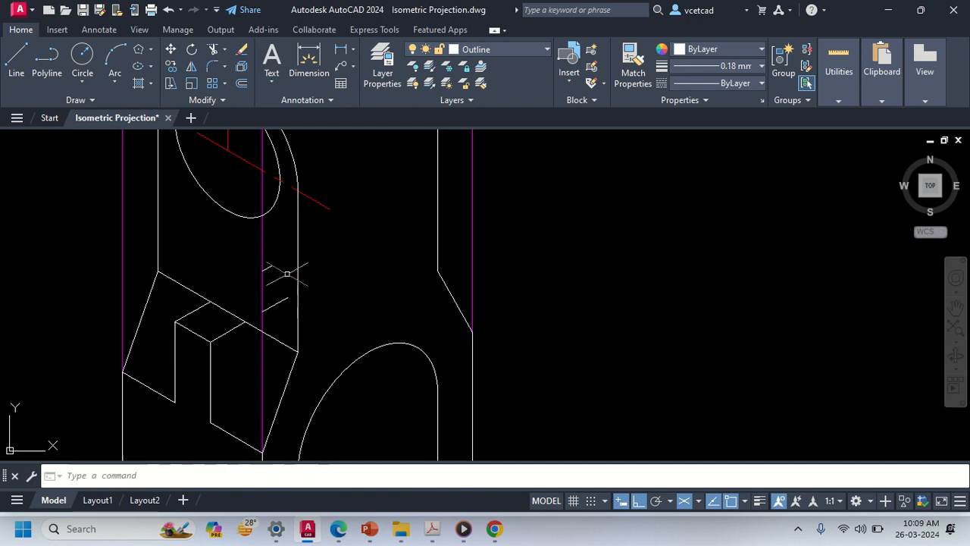
{"action": "left_click", "coordinate": [271, 264]}
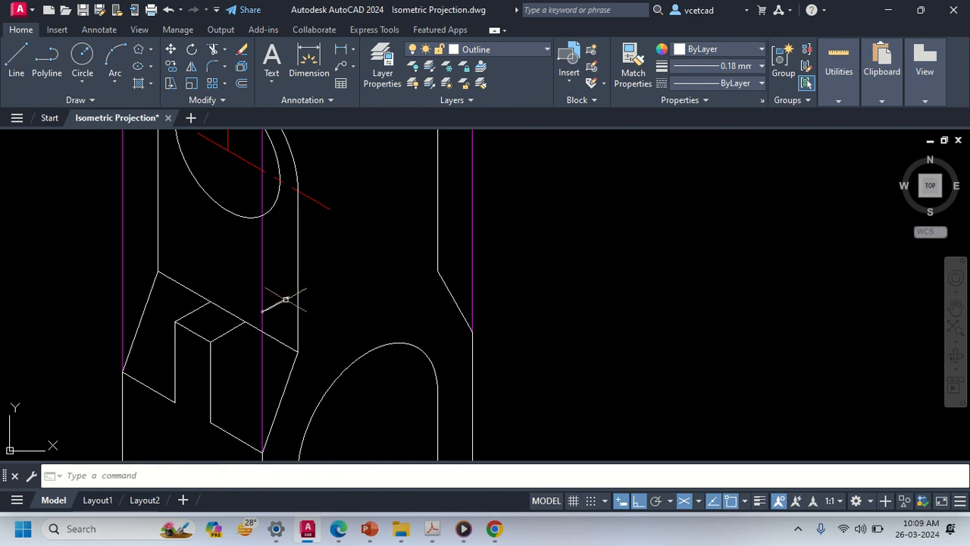
{"action": "key", "text": "Delete"}
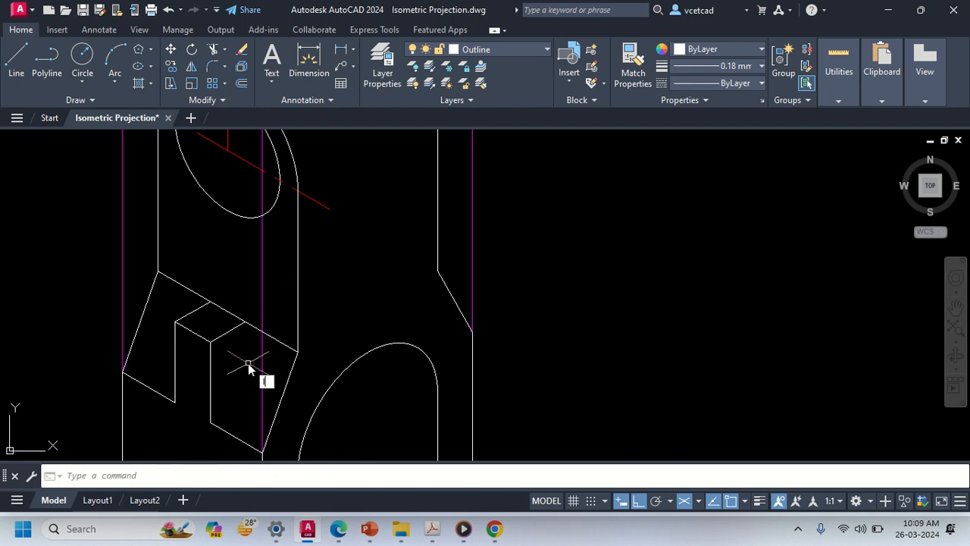
- Draw the sloping line from the rib's near inner upper corner down to the foot of its near vertical edge
{"action": "type", "text": "l"}
{"action": "key", "text": "Return"}
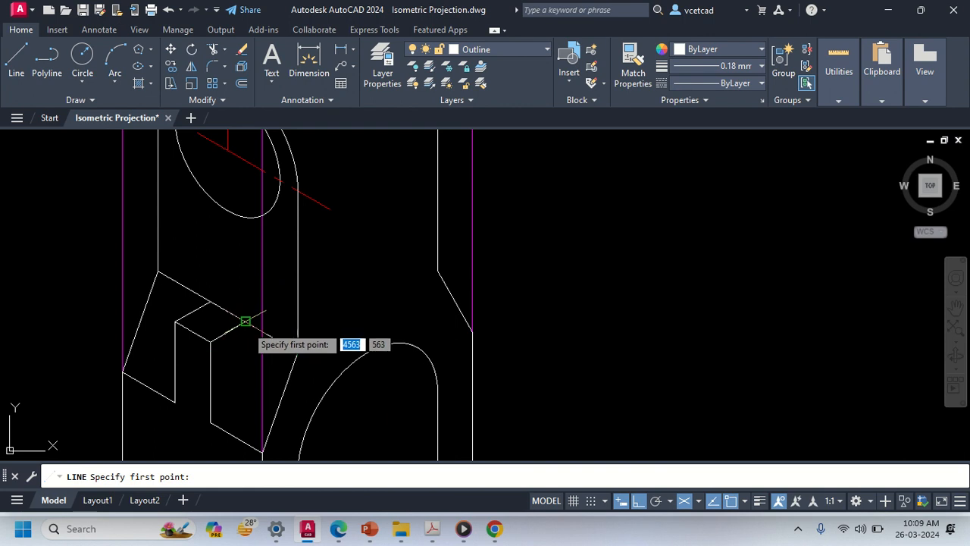
{"action": "left_click", "coordinate": [244, 321]}
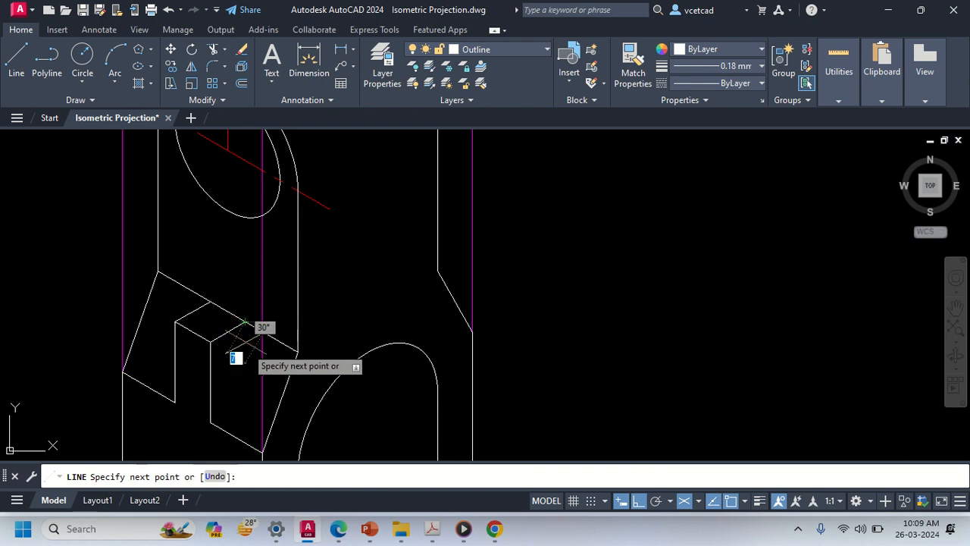
{"action": "left_click", "coordinate": [209, 422]}
{"action": "key", "text": "Return"}
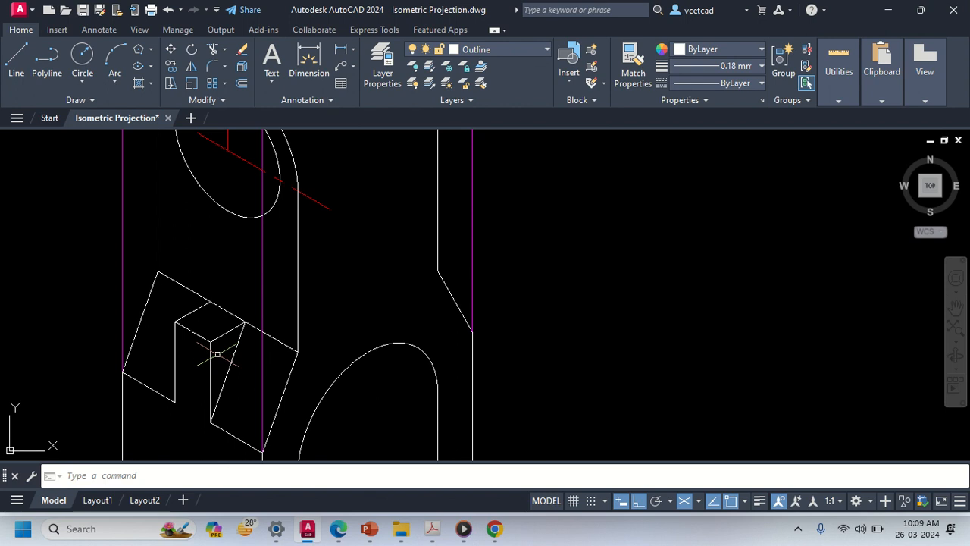
- Examine the isometric rib and sloping shoulders against problem 03's front and side views
{"action": "scroll", "coordinate": [247, 376], "scroll_direction": "up", "scroll_amount": 2}
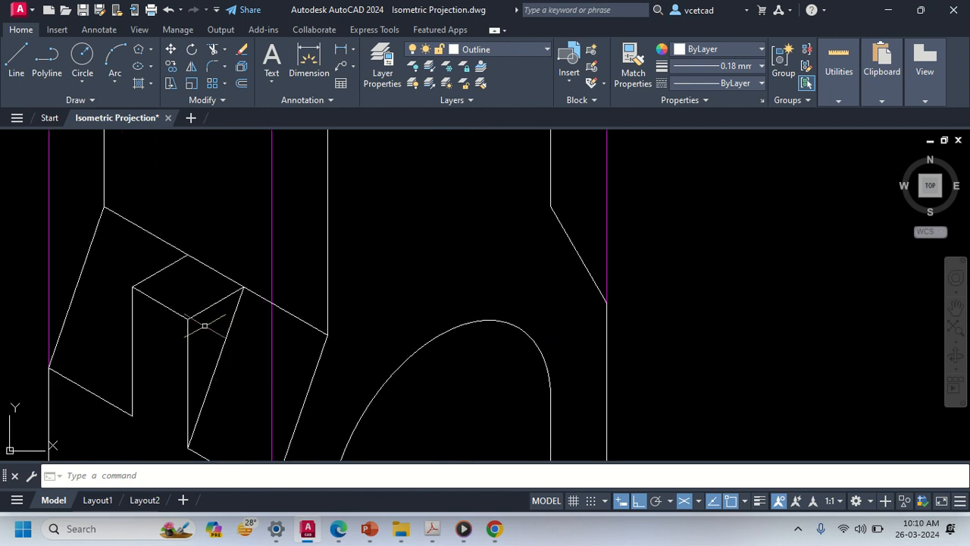
{"action": "scroll", "coordinate": [221, 363], "scroll_direction": "down", "scroll_amount": 2}
{"action": "mouse_move", "coordinate": [218, 381]}
{"action": "middle_mouse_down"}
{"action": "mouse_move", "coordinate": [177, 372]}
{"action": "mouse_move", "coordinate": [172, 361]}
{"action": "middle_mouse_up"}
{"action": "scroll", "coordinate": [173, 319], "scroll_direction": "down", "scroll_amount": 2}
{"action": "mouse_move", "coordinate": [226, 345]}
{"action": "middle_mouse_down"}
{"action": "mouse_move", "coordinate": [202, 345]}
{"action": "mouse_move", "coordinate": [196, 355]}
{"action": "mouse_move", "coordinate": [185, 338]}
{"action": "middle_mouse_up"}
{"action": "scroll", "coordinate": [133, 333], "scroll_direction": "up", "scroll_amount": 2}
{"action": "scroll", "coordinate": [241, 338], "scroll_direction": "down", "scroll_amount": 2}
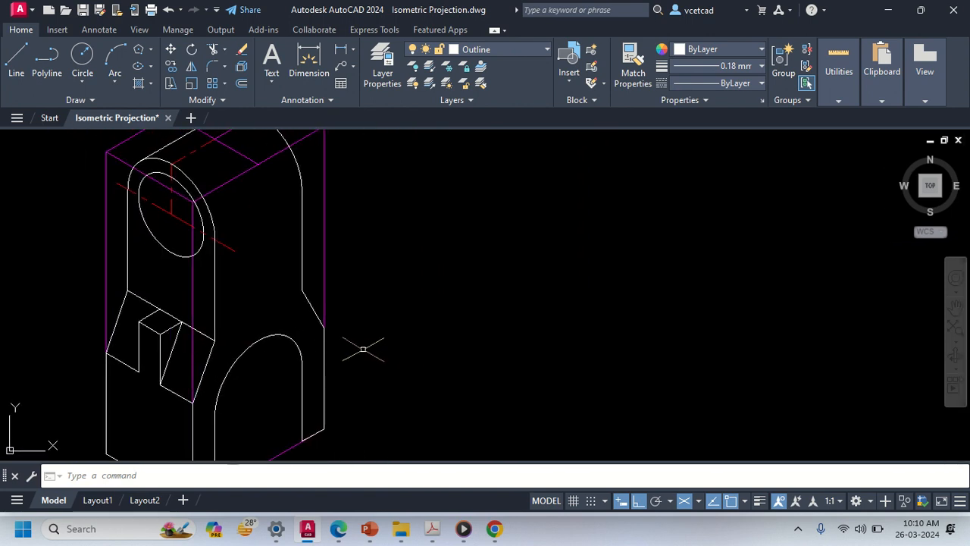
{"action": "middle_click_drag", "start_coordinate": [363, 349], "coordinate": [294, 332]}
{"action": "scroll", "coordinate": [294, 332], "scroll_direction": "down", "scroll_amount": 2}
{"action": "middle_click_drag", "start_coordinate": [516, 340], "coordinate": [344, 347]}
{"action": "middle_click_drag", "start_coordinate": [701, 307], "coordinate": [590, 320]}
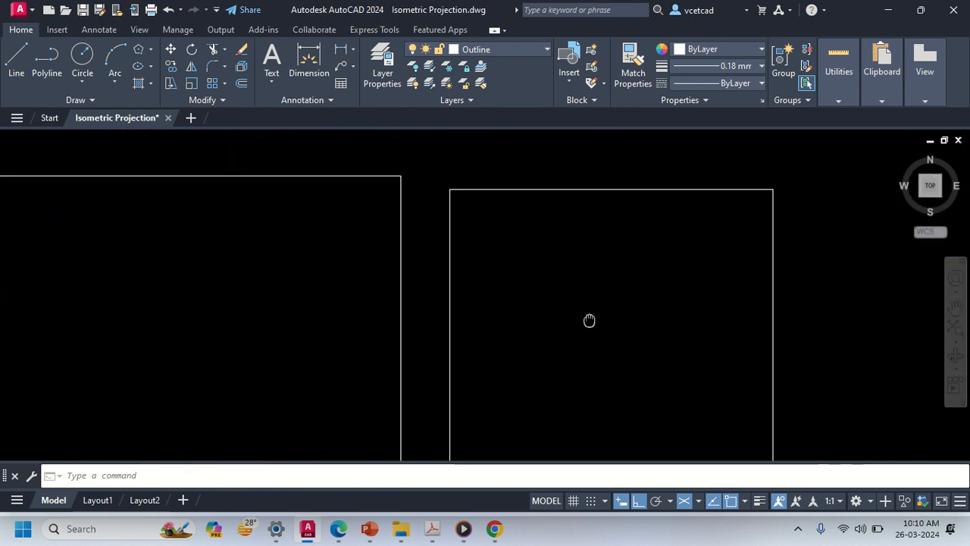
{"action": "scroll", "coordinate": [716, 323], "scroll_direction": "up", "scroll_amount": 2}
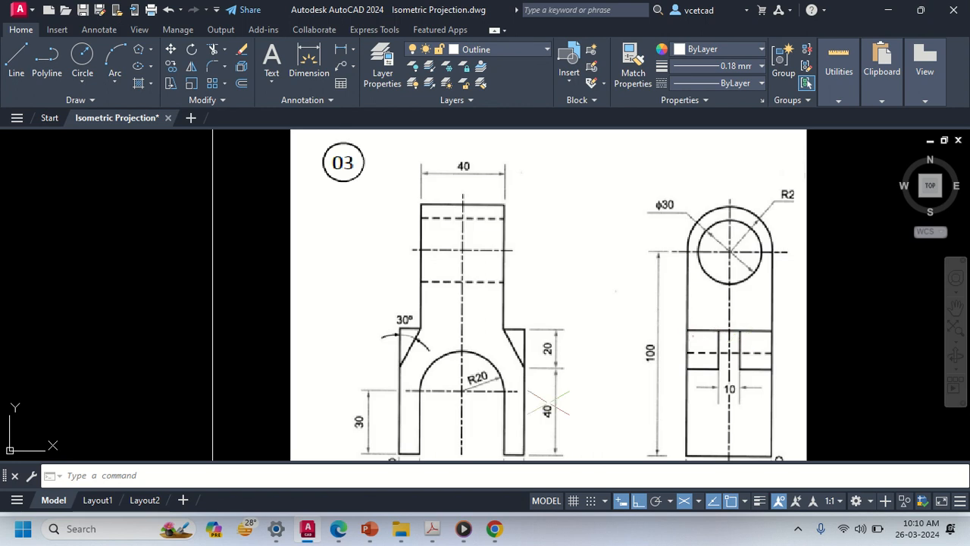
{"action": "scroll", "coordinate": [588, 382], "scroll_direction": "down", "scroll_amount": 2}
{"action": "middle_click_drag", "start_coordinate": [167, 395], "coordinate": [583, 332]}
{"action": "middle_click_drag", "start_coordinate": [402, 334], "coordinate": [435, 355]}
{"action": "middle_click_drag", "start_coordinate": [375, 388], "coordinate": [359, 366]}
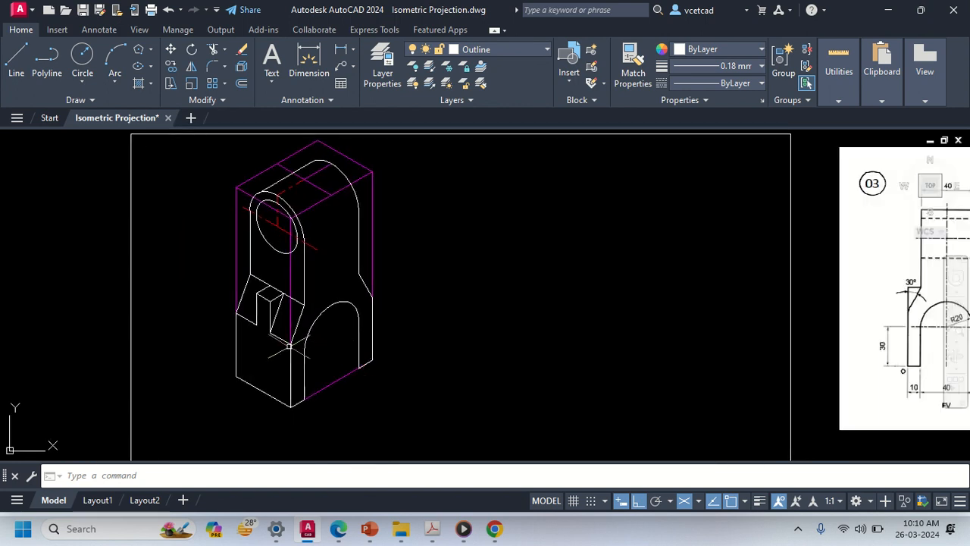
- Draw the far leg's inner bottom edge at 150° from its lower inner corner and trim it at the arch
{"action": "key", "text": "Return"}
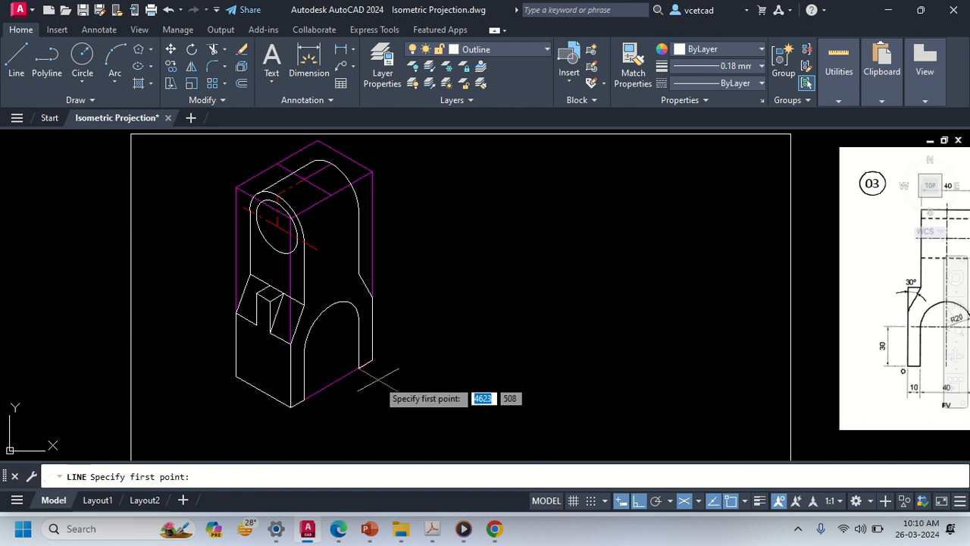
{"action": "left_click", "coordinate": [358, 368]}
{"action": "scroll", "coordinate": [286, 342], "scroll_direction": "up", "scroll_amount": 4}
{"action": "scroll", "coordinate": [287, 342], "scroll_direction": "up", "scroll_amount": 3}
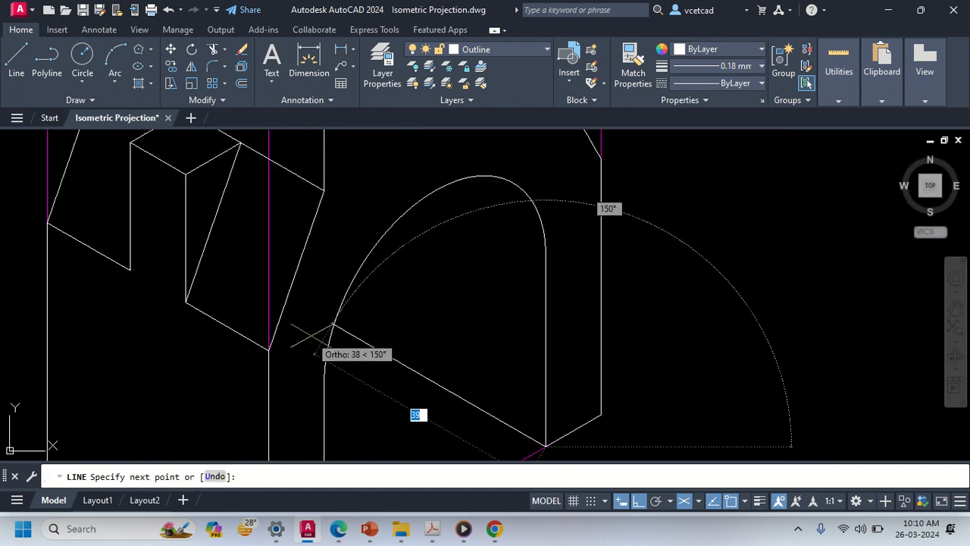
{"action": "left_click", "coordinate": [307, 309]}
{"action": "key", "text": "Return"}
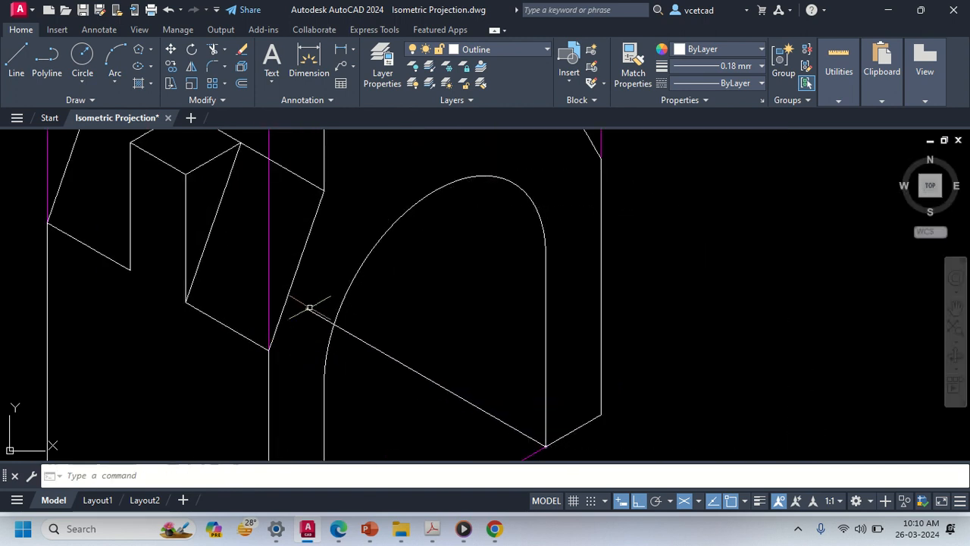
{"action": "key", "text": "Return"}
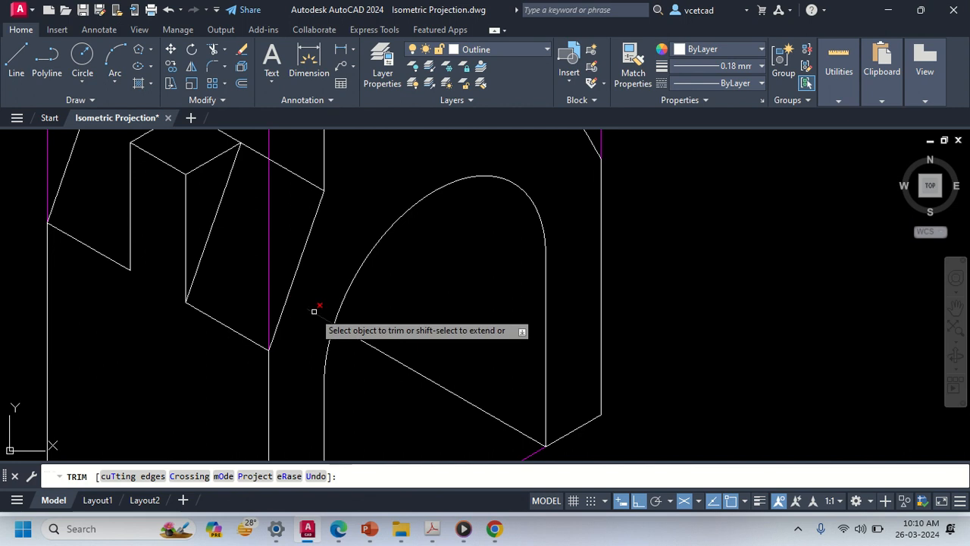
{"action": "key", "text": "Escape"}
- Turn off the Centre Line layer
{"action": "scroll", "coordinate": [291, 357], "scroll_direction": "down", "scroll_amount": 5}
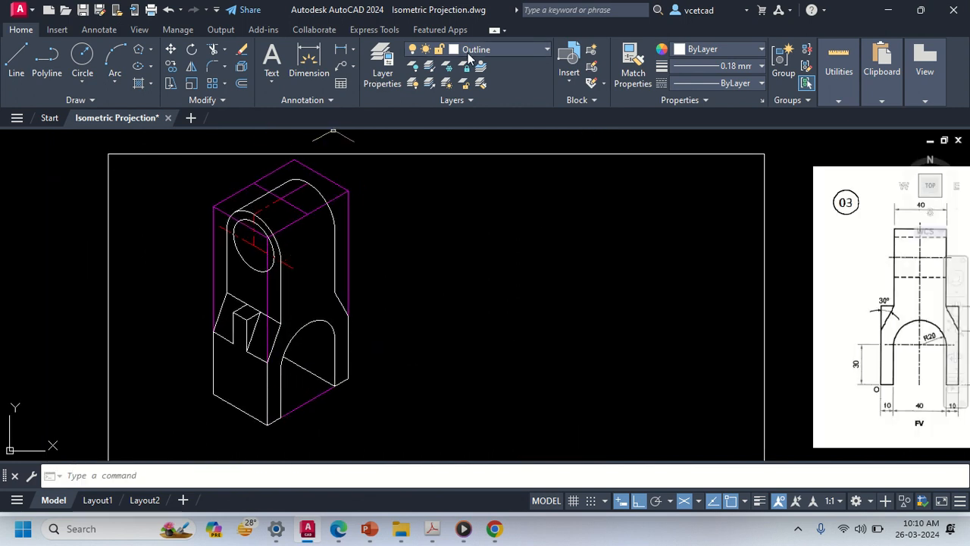
{"action": "left_click", "coordinate": [513, 49]}
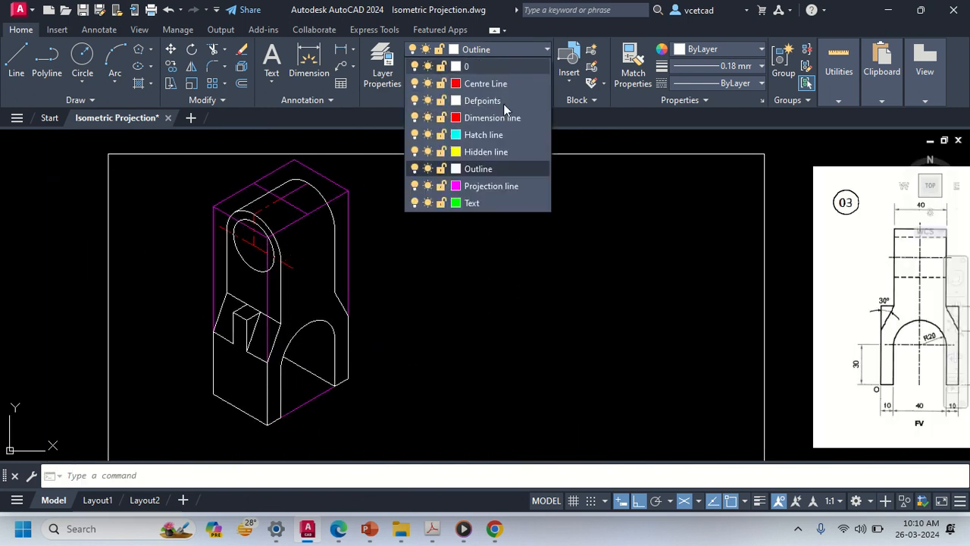
{"action": "left_click", "coordinate": [415, 85]}
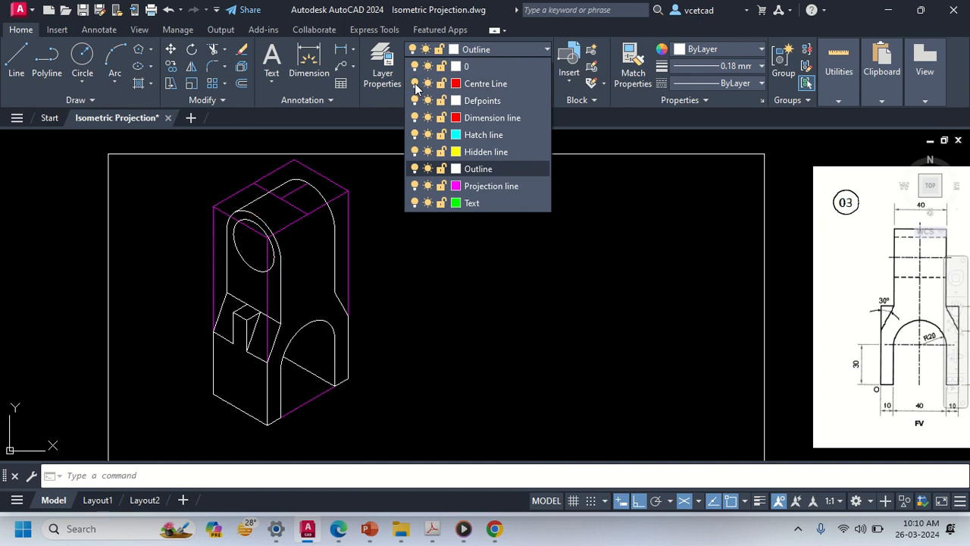
- Turn off the Projection line layer to hide the magenta construction box around the isometric bracket
{"action": "left_click", "coordinate": [414, 185]}
{"action": "left_click", "coordinate": [471, 366]}
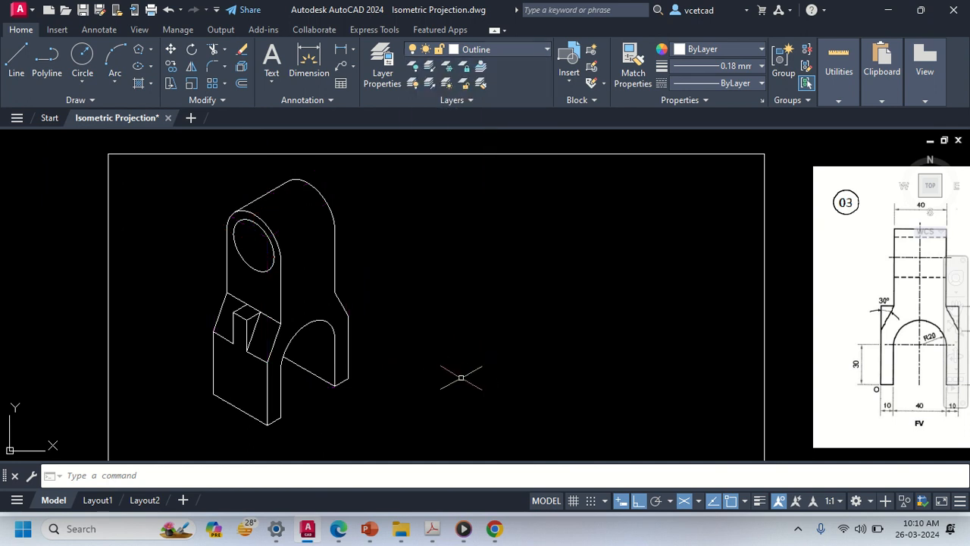
- Compare the isometric bracket's hole, rib, shoulders and arch with problem 03's front and left-hand side views
{"action": "scroll", "coordinate": [483, 385], "scroll_direction": "down", "scroll_amount": 2}
{"action": "middle_click_drag", "start_coordinate": [519, 389], "coordinate": [415, 398]}
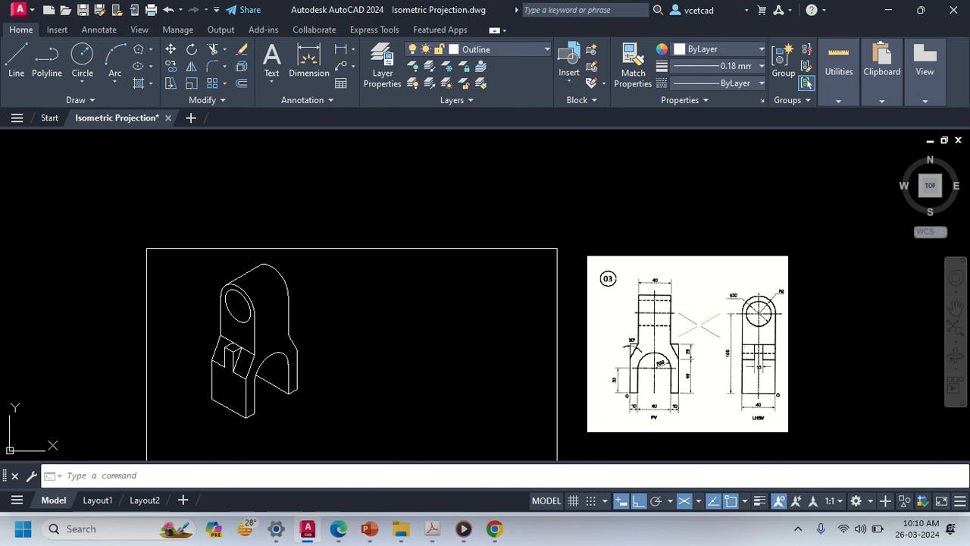
{"action": "middle_click_drag", "start_coordinate": [648, 353], "coordinate": [583, 310]}
{"action": "scroll", "coordinate": [582, 310], "scroll_direction": "up", "scroll_amount": 2}
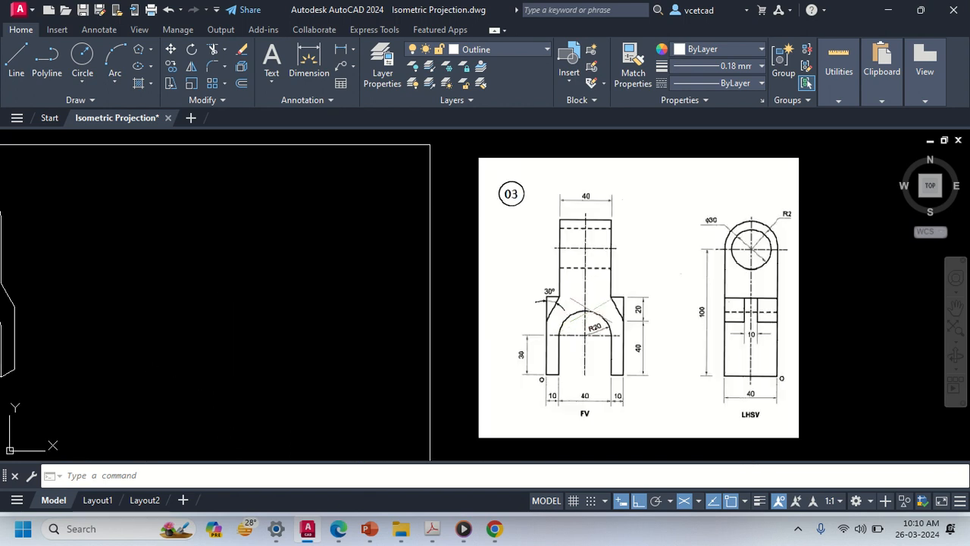
{"action": "middle_click_drag", "start_coordinate": [345, 340], "coordinate": [676, 340]}
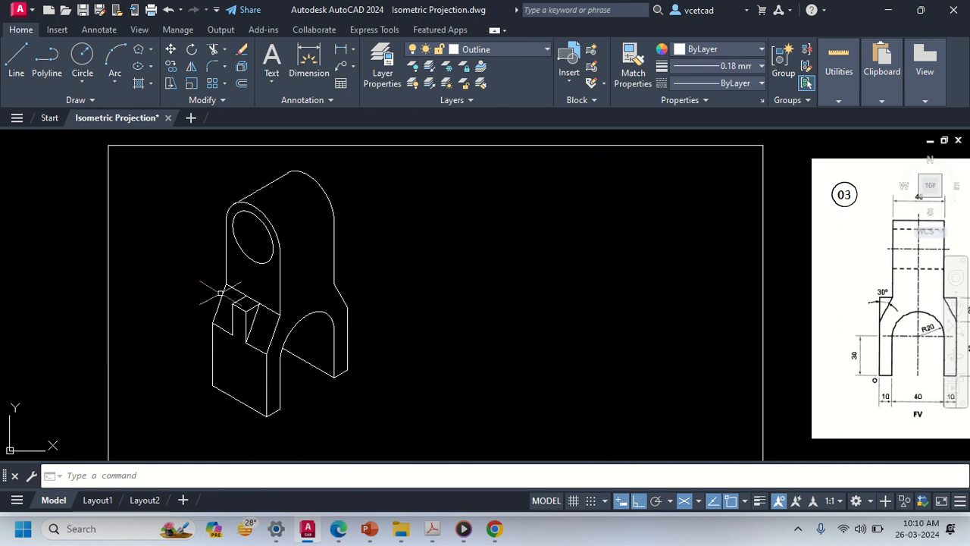
{"action": "middle_click_drag", "start_coordinate": [496, 343], "coordinate": [372, 331]}
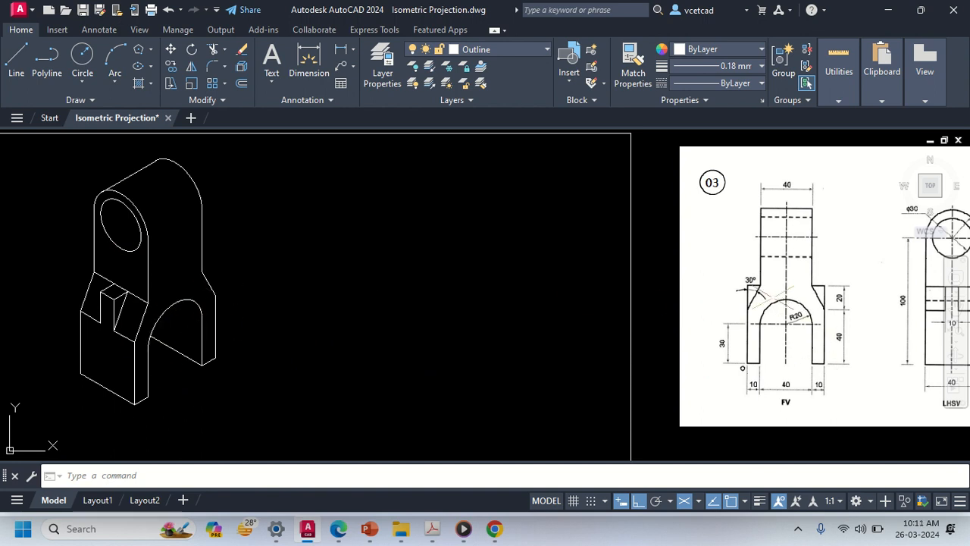
{"action": "scroll", "coordinate": [139, 324], "scroll_direction": "up", "scroll_amount": 2}
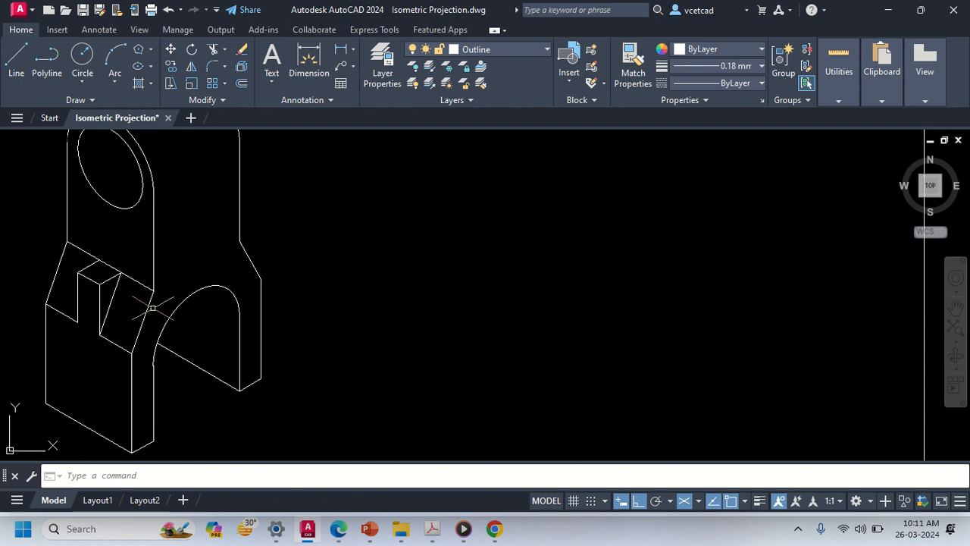
{"action": "scroll", "coordinate": [150, 315], "scroll_direction": "down", "scroll_amount": 2}
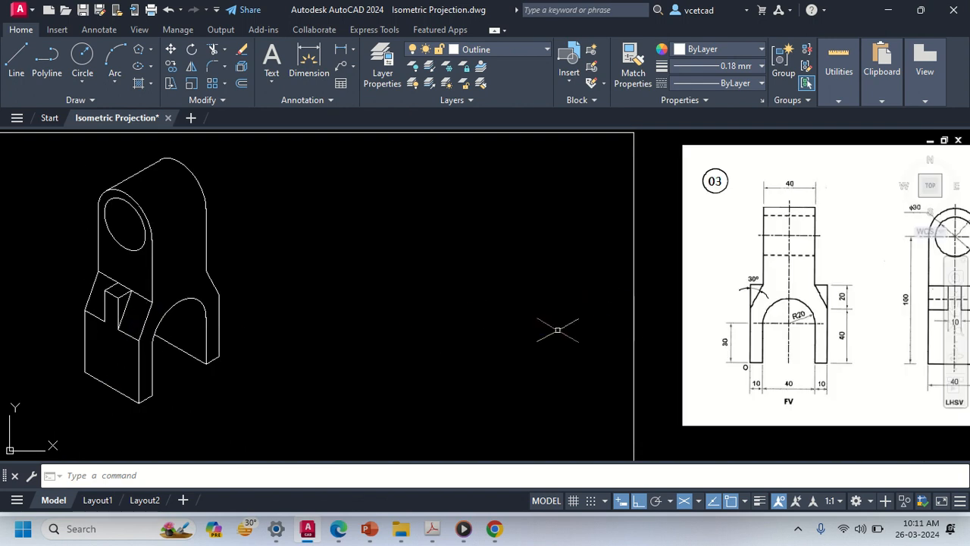
{"action": "scroll", "coordinate": [356, 341], "scroll_direction": "down", "scroll_amount": 3}
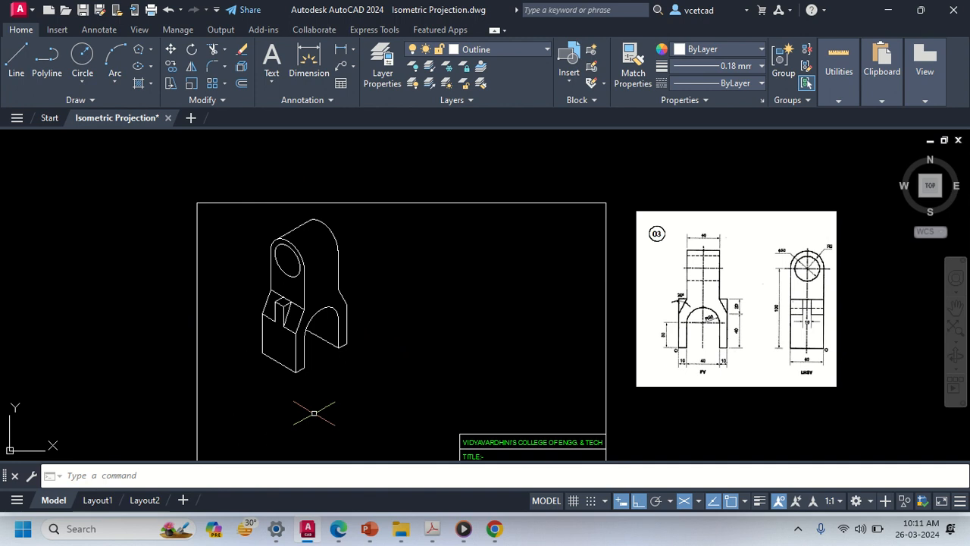
{"action": "mouse_move", "coordinate": [477, 3]}
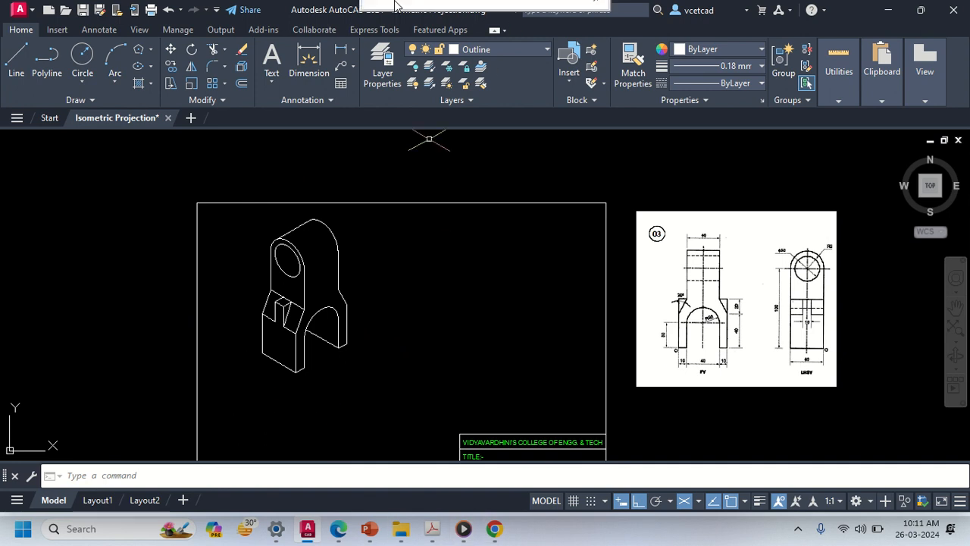